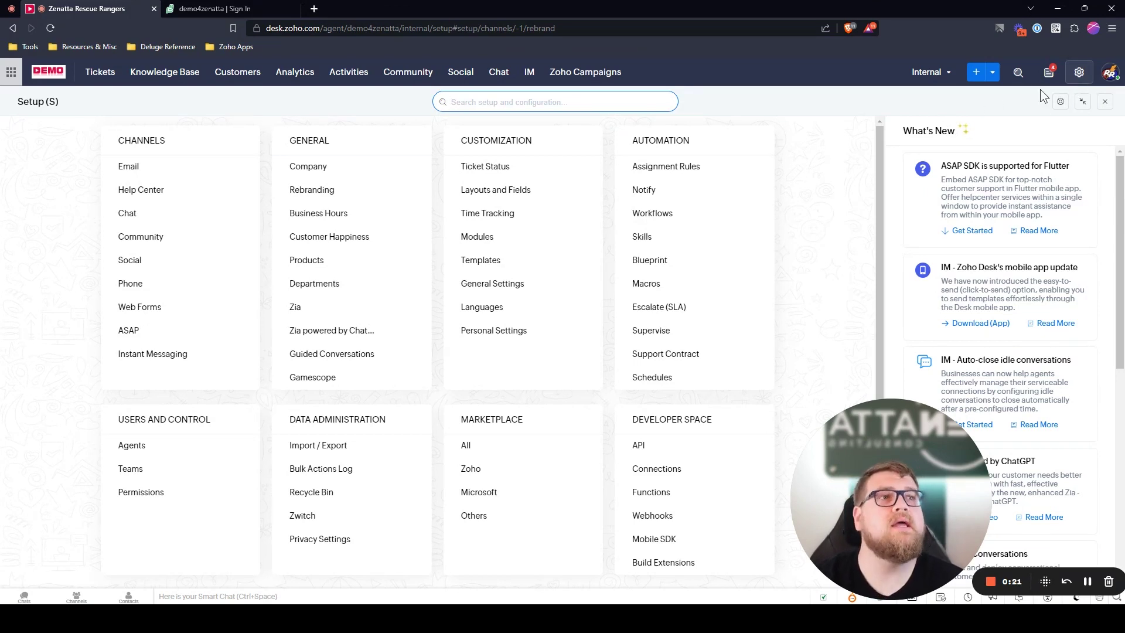
# Step: Copy the demo4zenatta help center's portal domain and load it in a new browser tab
pyautogui.click(142, 193)
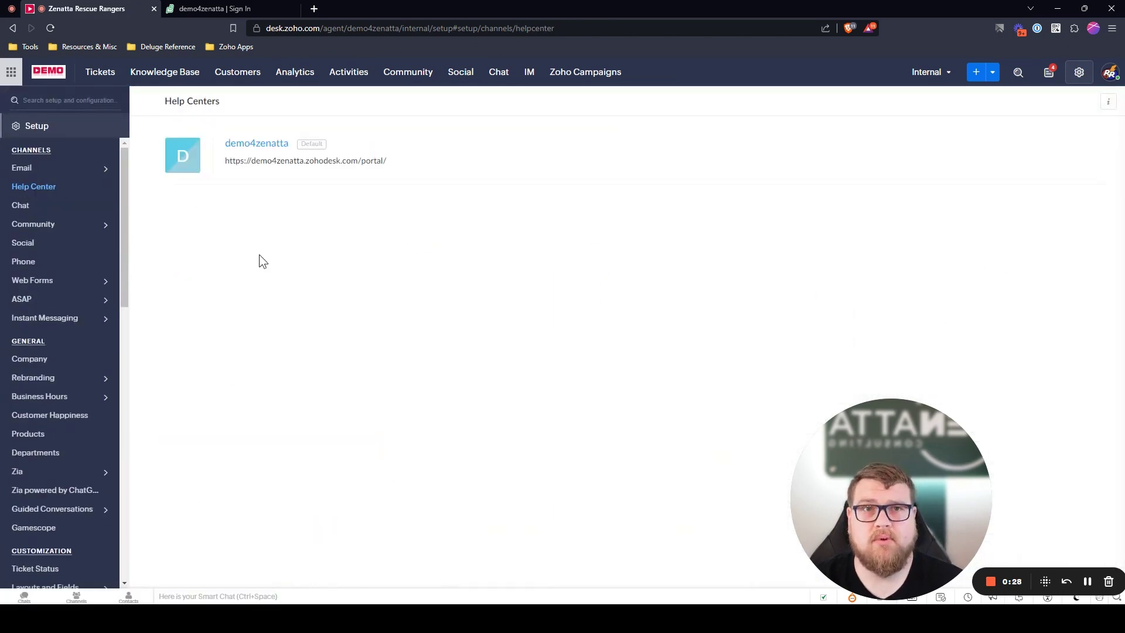
pyautogui.click(238, 146)
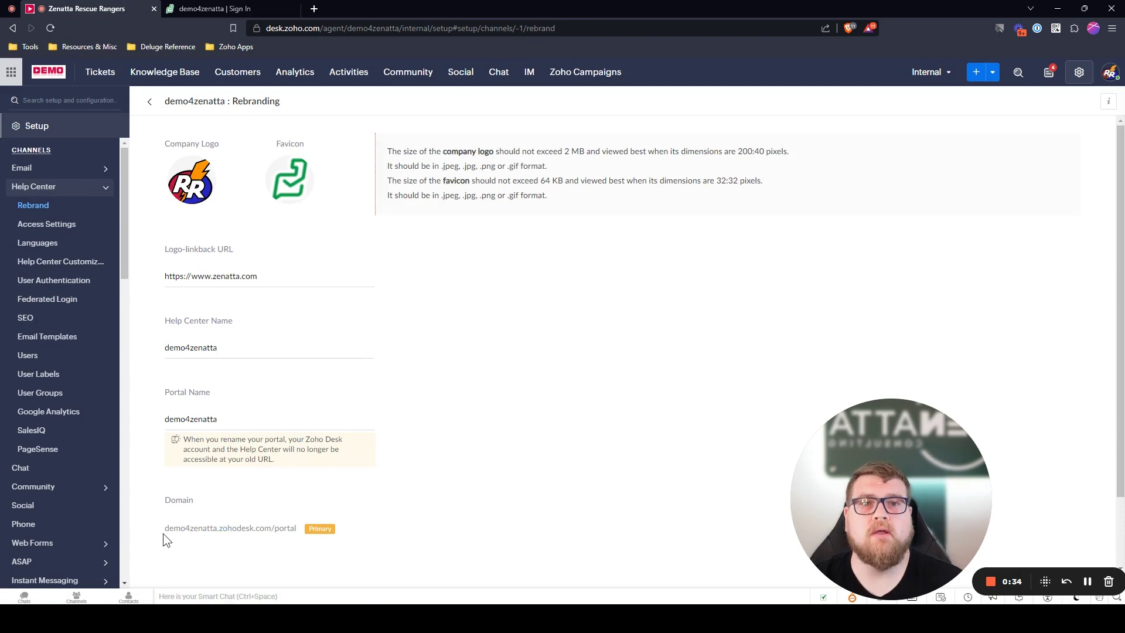
pyautogui.moveTo(163, 534); pyautogui.dragTo(289, 538)
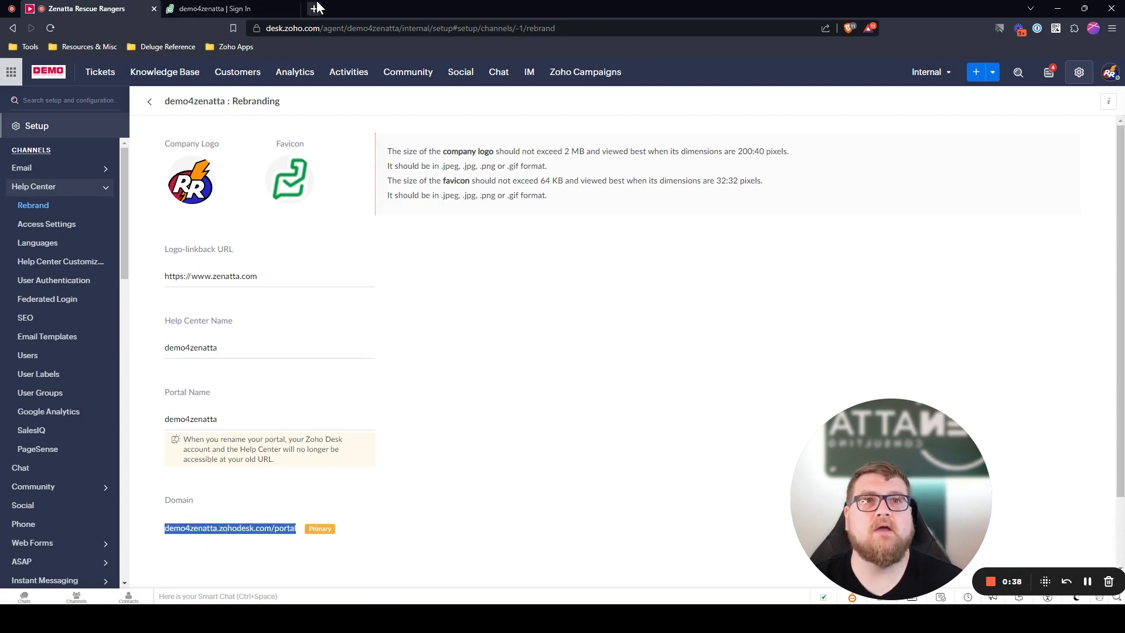
pyautogui.hotkey('ctrl', 't')
pyautogui.write('demo4zenatta.zohodesk.com/portal')
pyautogui.press('Return')
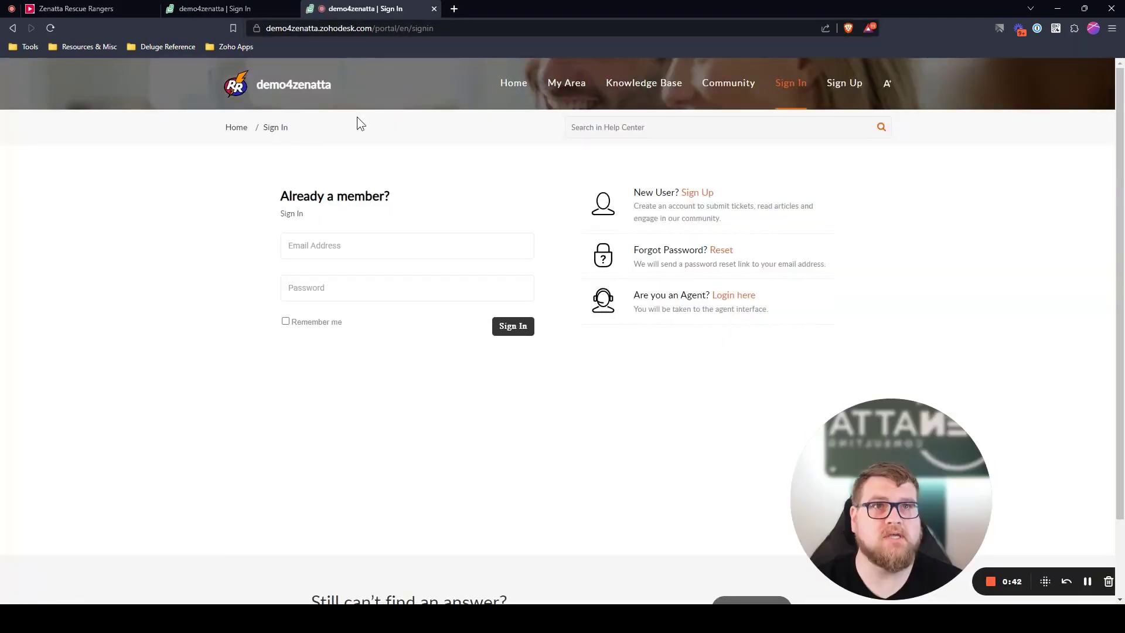
# Step: Close the duplicate sign-in tab and compare portal and settings, leaving the Help Center Name unchanged
pyautogui.click(292, 10)
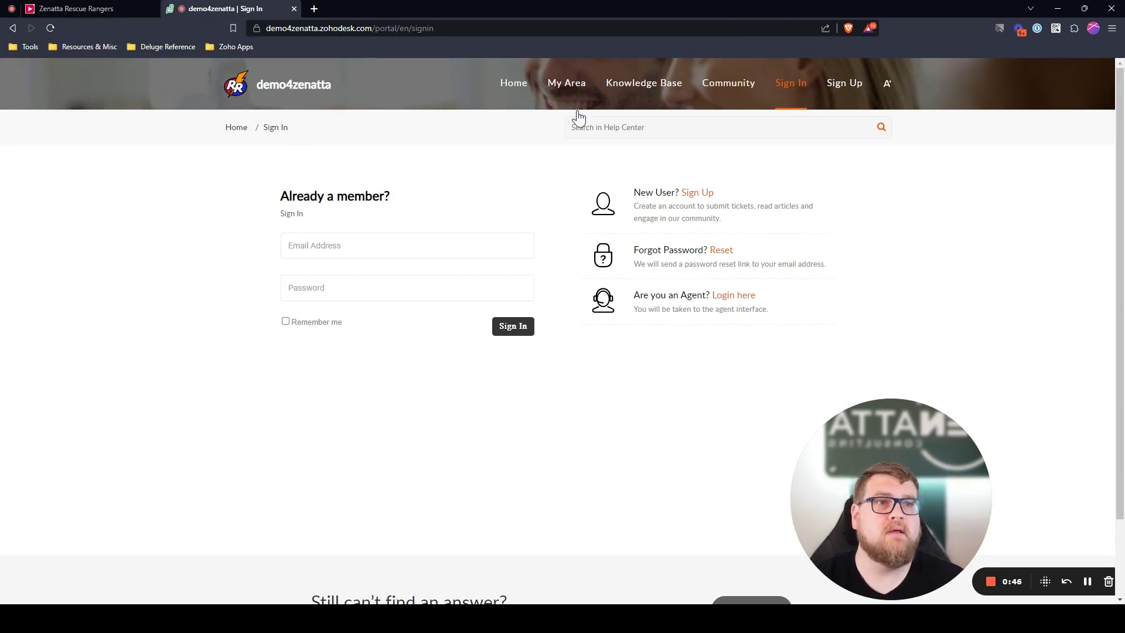
pyautogui.click(73, 11)
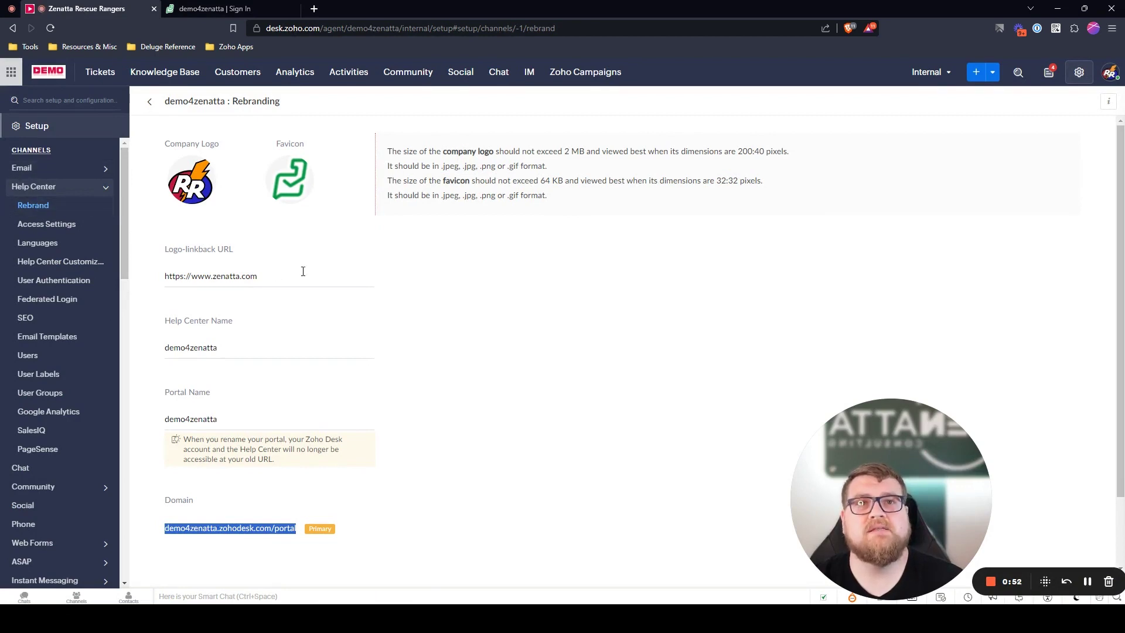
pyautogui.click(238, 10)
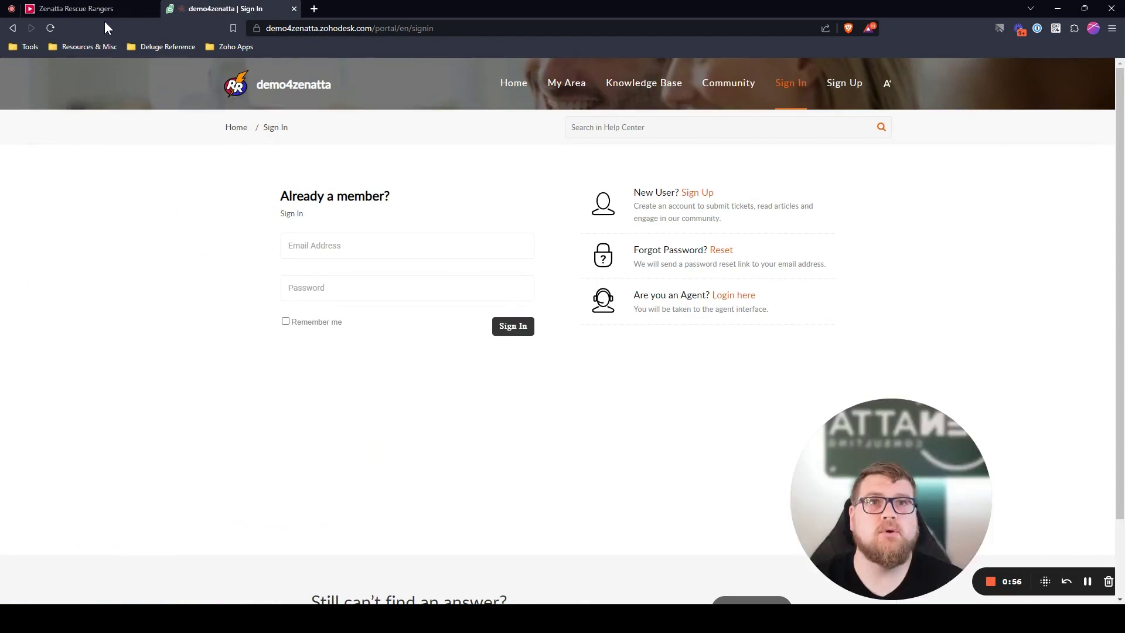
pyautogui.click(88, 8)
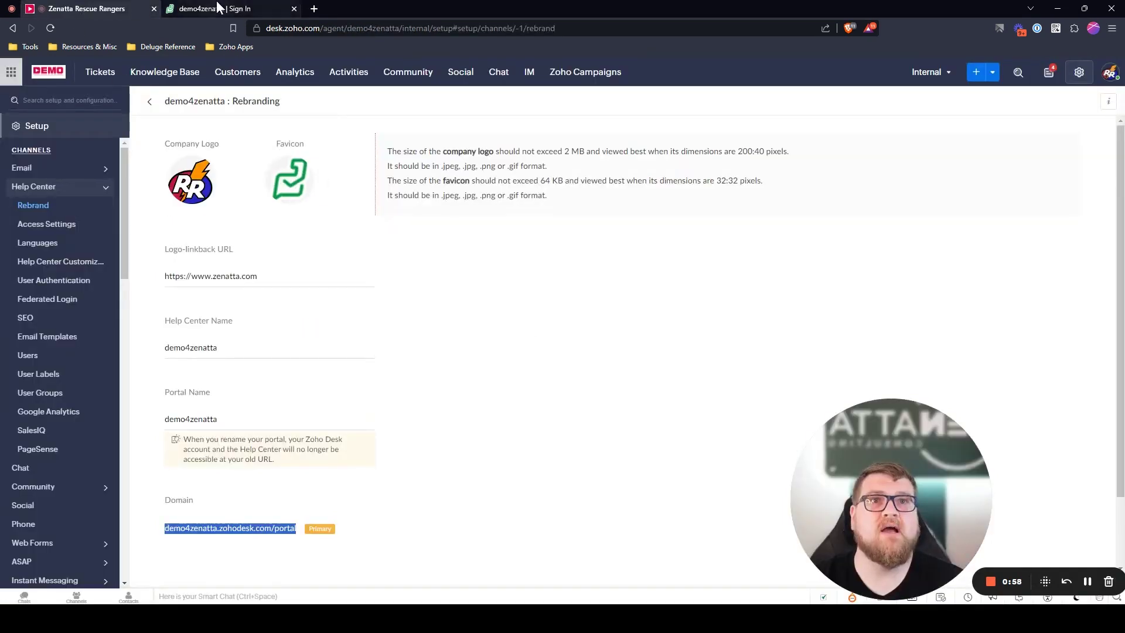
pyautogui.click(169, 11)
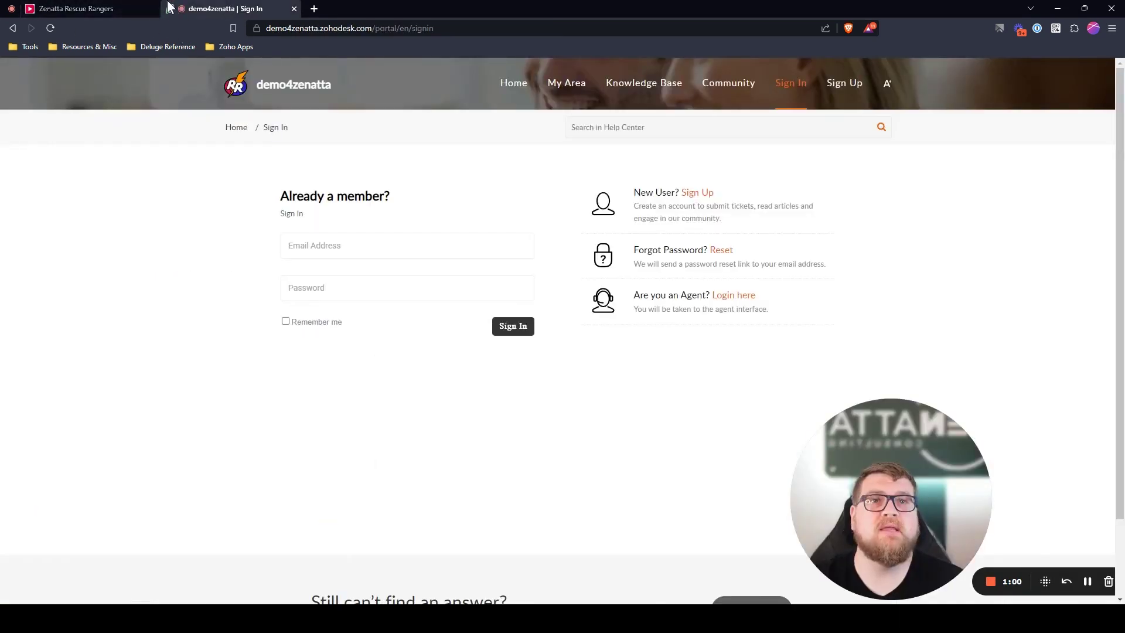
pyautogui.click(91, 10)
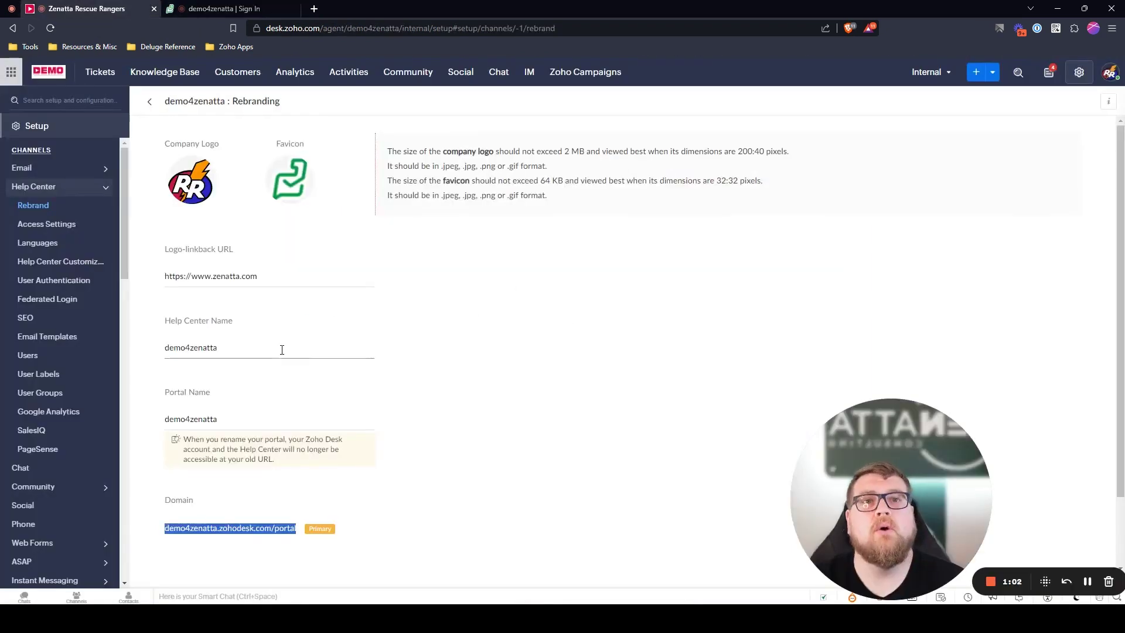
pyautogui.click(256, 352)
pyautogui.moveTo(256, 351); pyautogui.dragTo(144, 360)
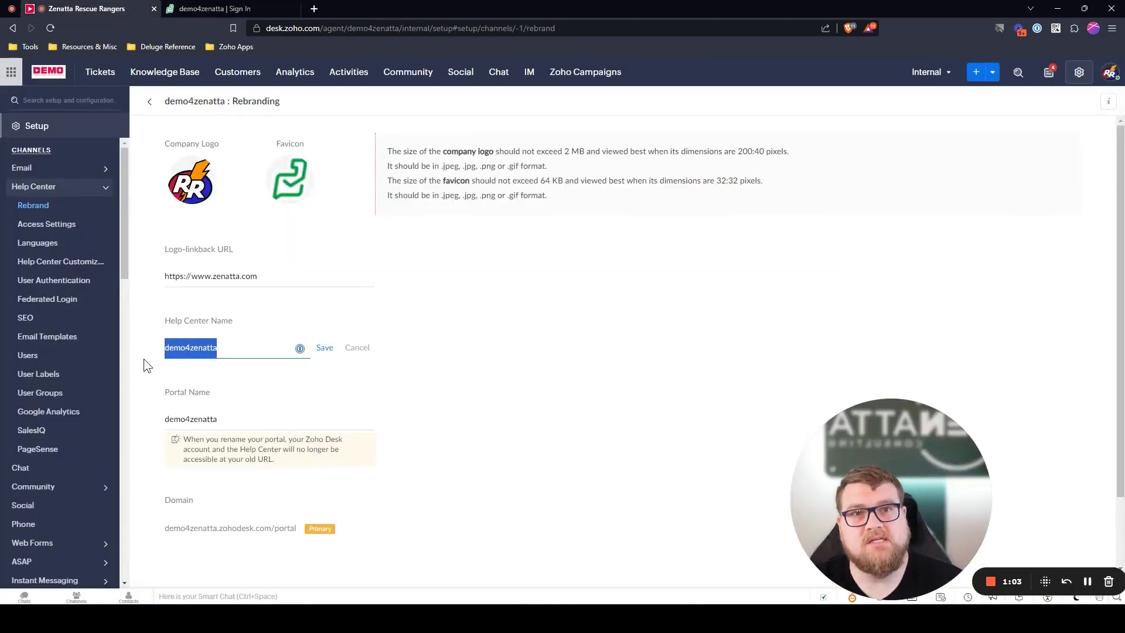
pyautogui.click(484, 359)
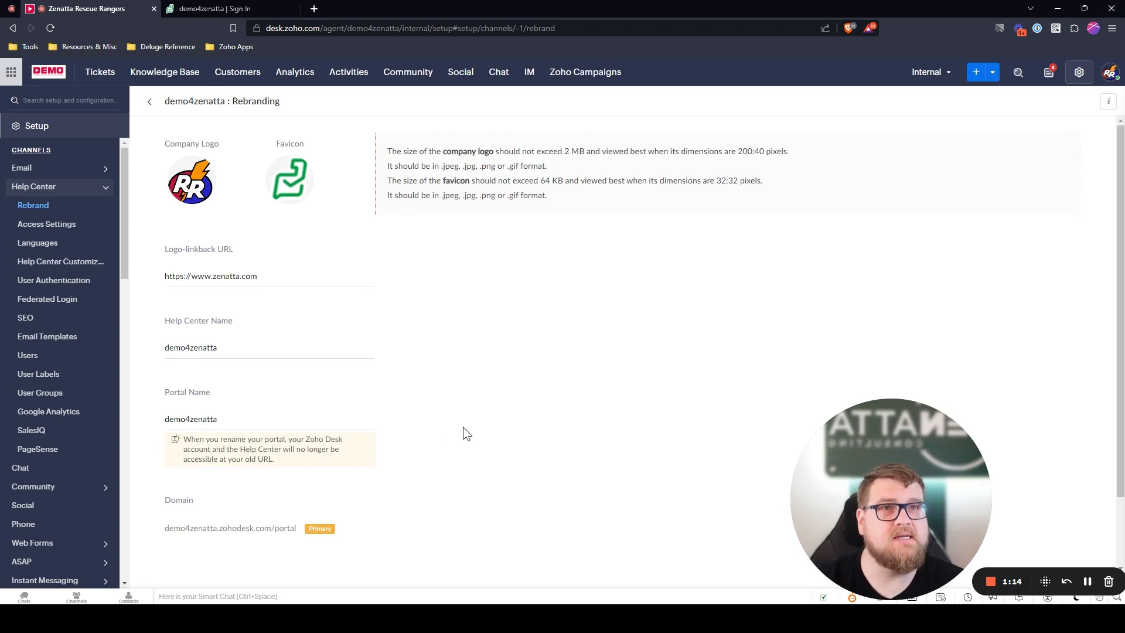
pyautogui.click(222, 8)
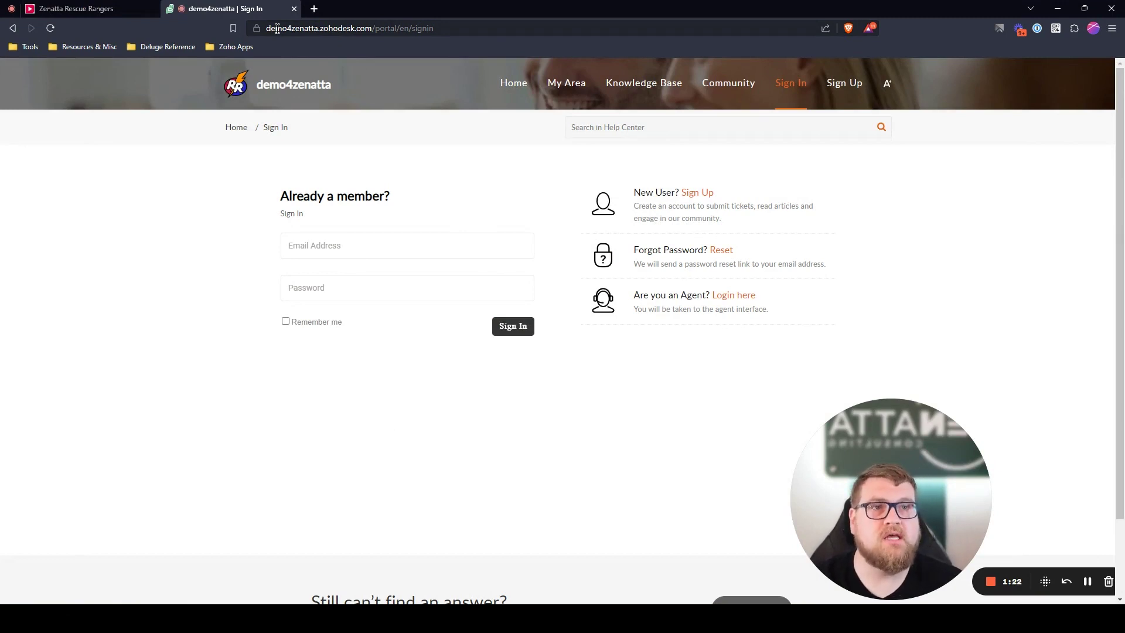
pyautogui.click(78, 9)
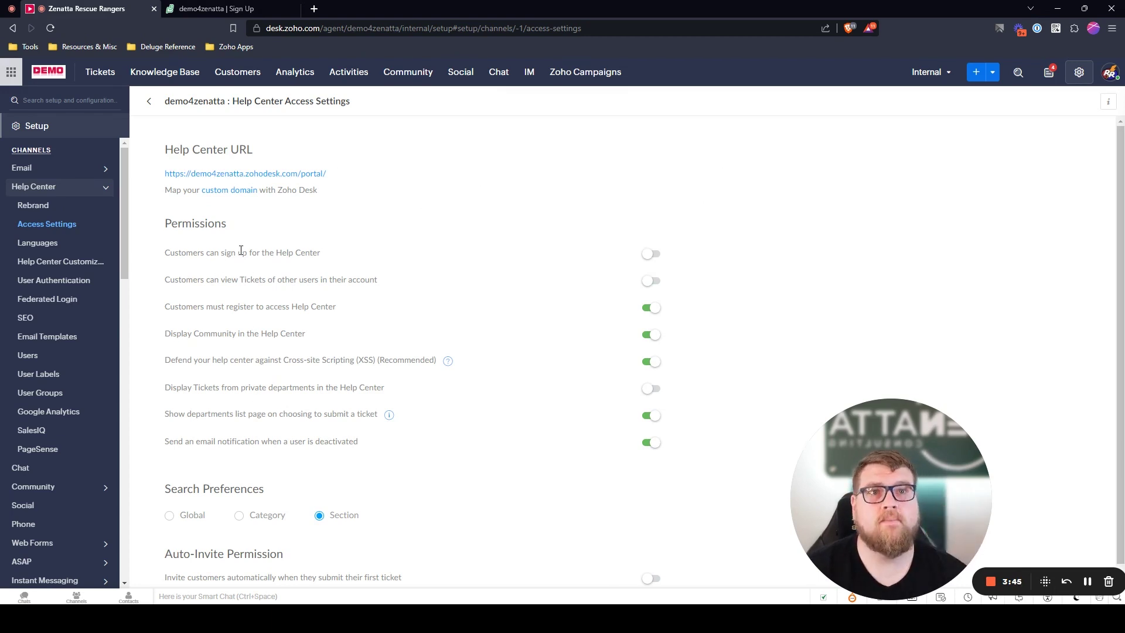
# Step: Try the portal's Sign Up, see the privileges error, then enable customer sign-up in Access Settings
pyautogui.moveTo(215, 253); pyautogui.dragTo(342, 264)
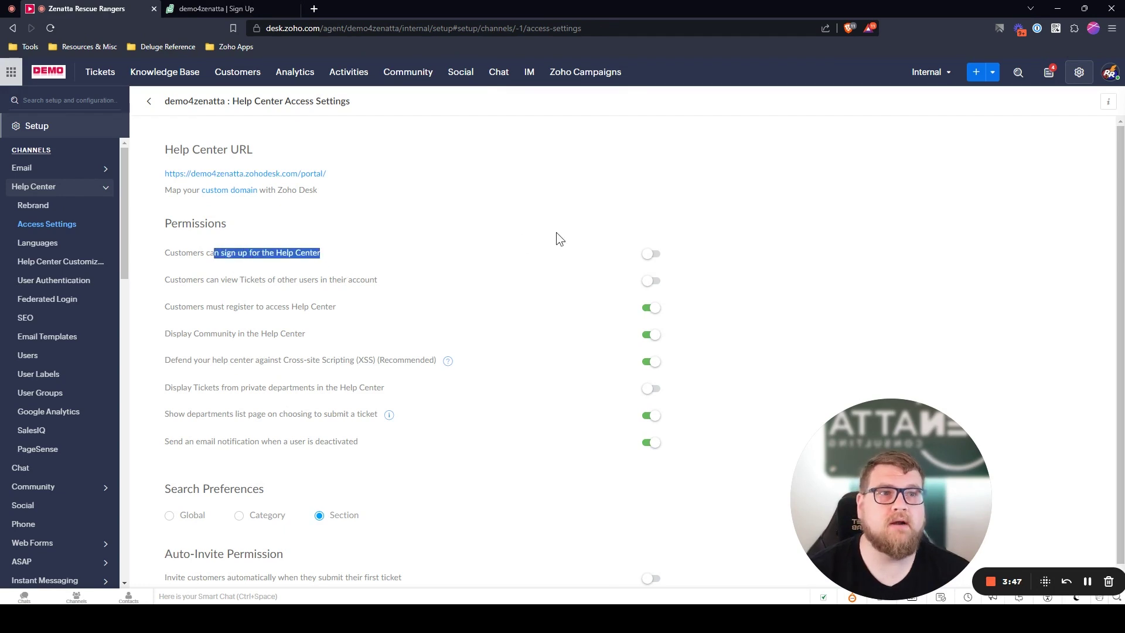
pyautogui.click(219, 8)
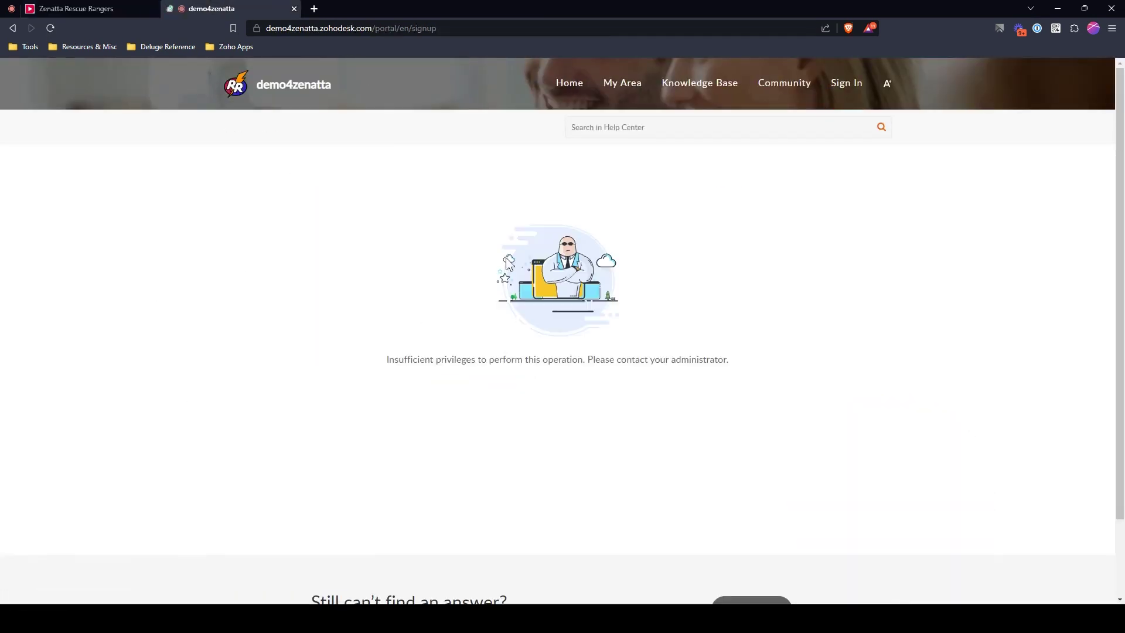
pyautogui.click(567, 92)
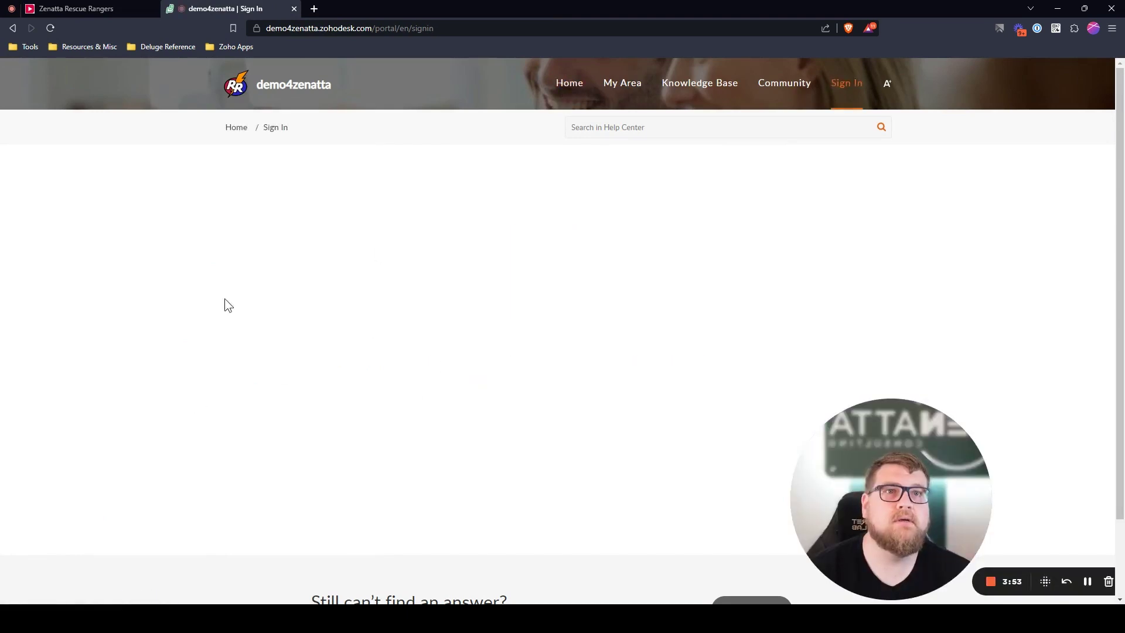
pyautogui.hotkey('ctrl', 'Tab')
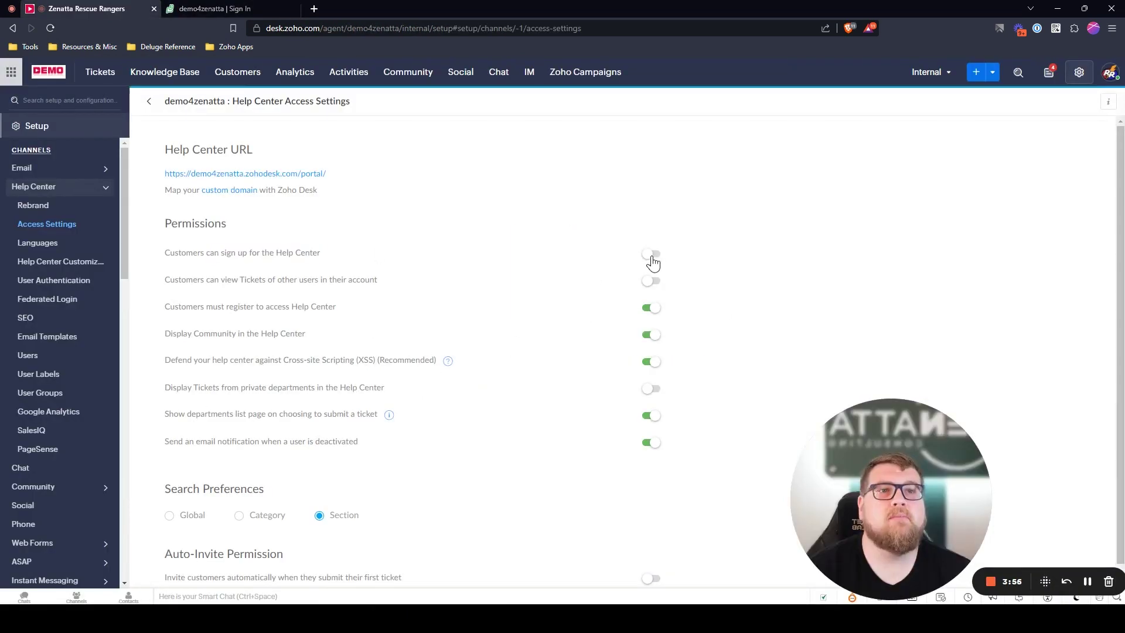
pyautogui.click(650, 254)
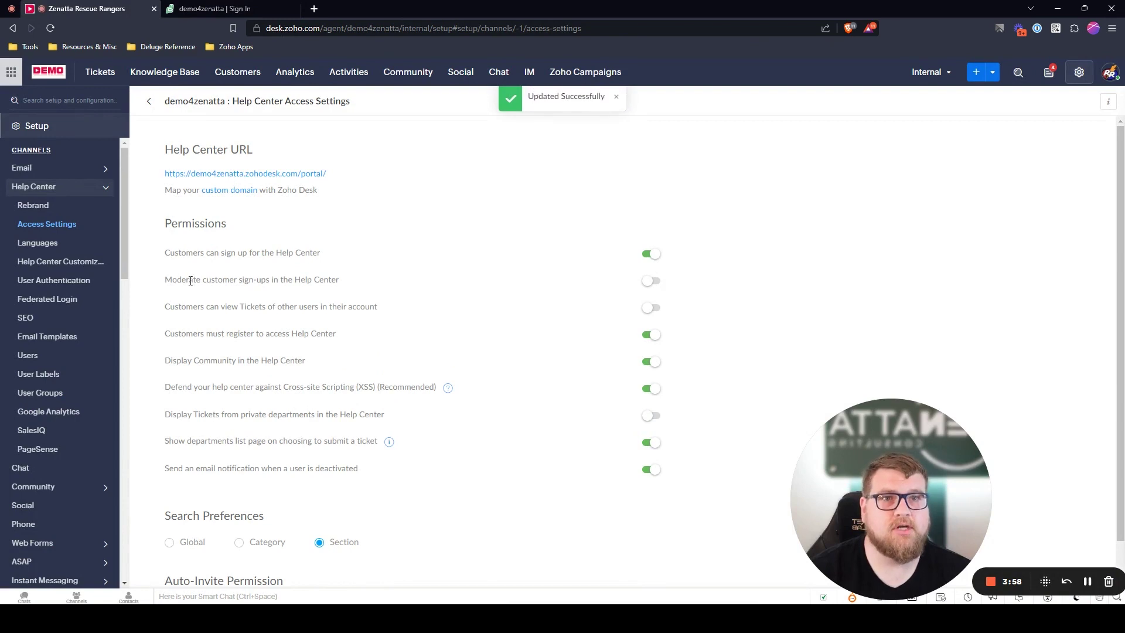
# Step: Reload the portal to see the new customer Sign Up form, then open the help center Users list
pyautogui.moveTo(162, 281); pyautogui.dragTo(339, 283)
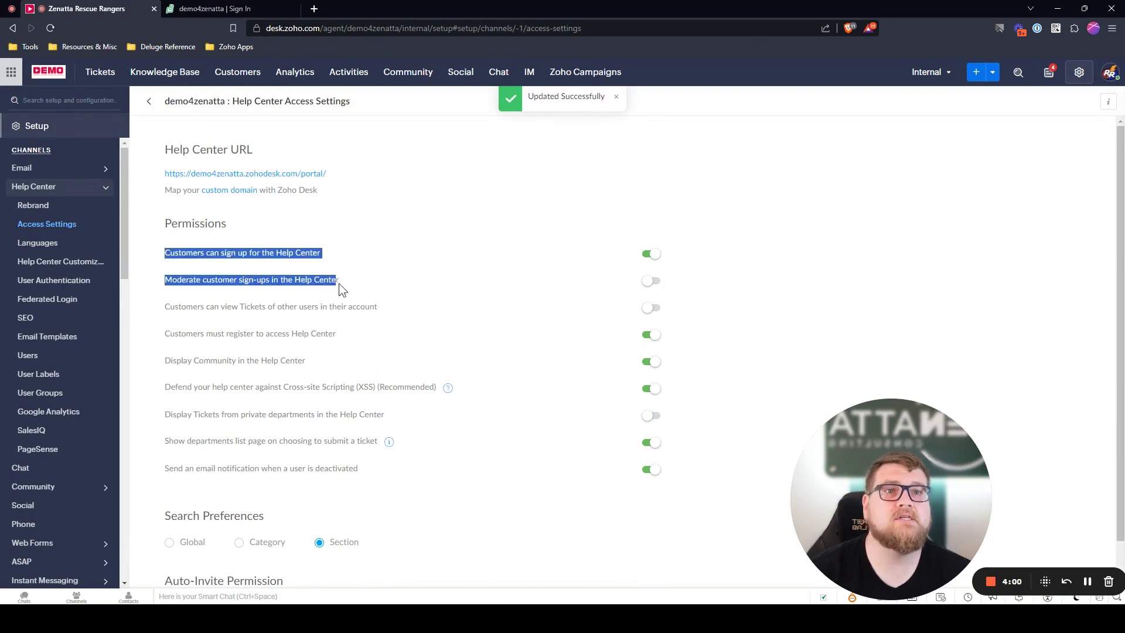
pyautogui.click(343, 283)
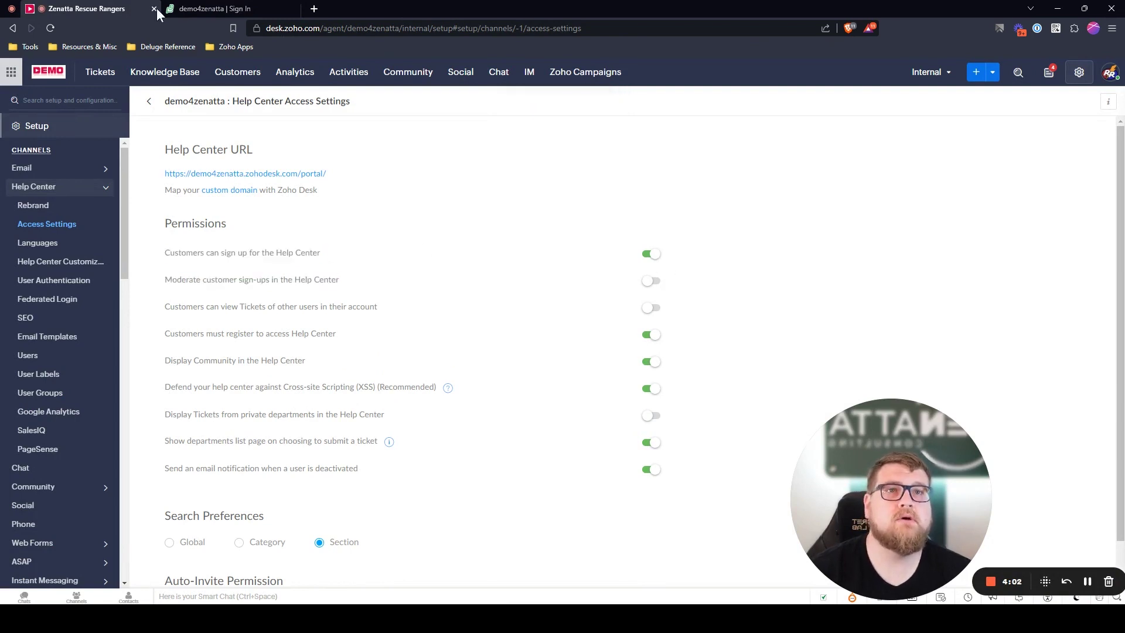
pyautogui.hotkey('ctrl', 'Tab')
pyautogui.click(50, 29)
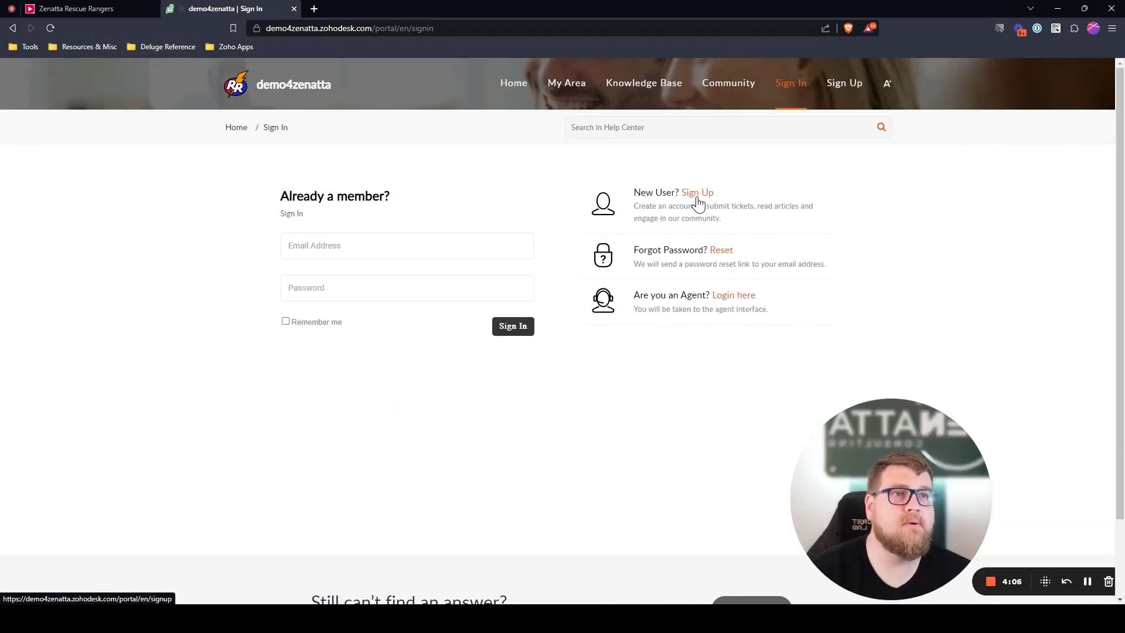
pyautogui.click(697, 193)
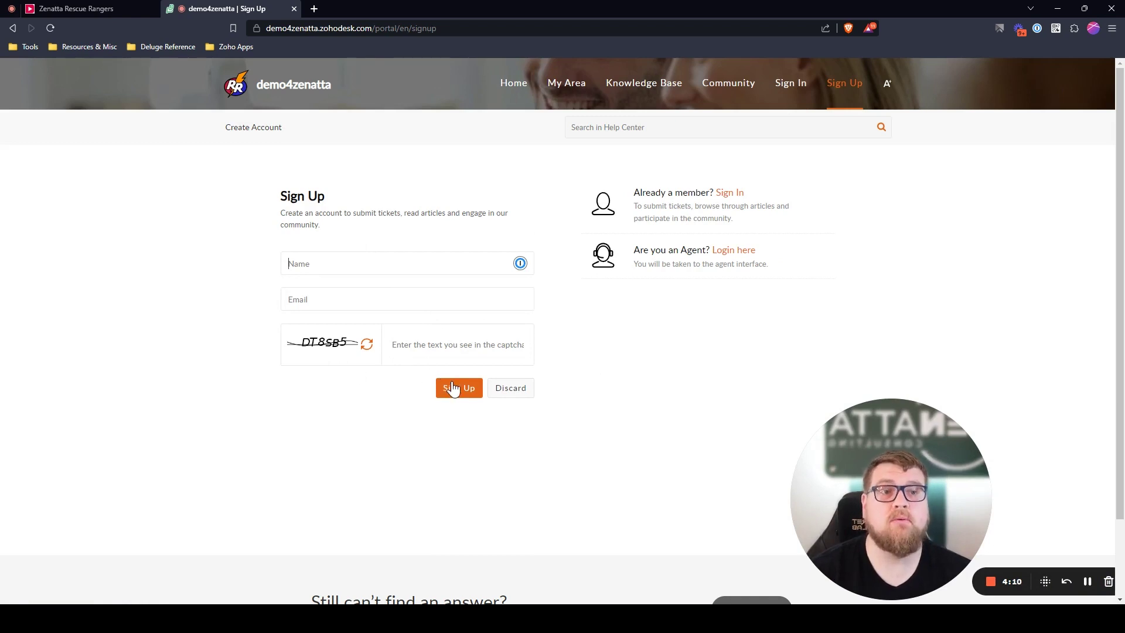
pyautogui.click(96, 7)
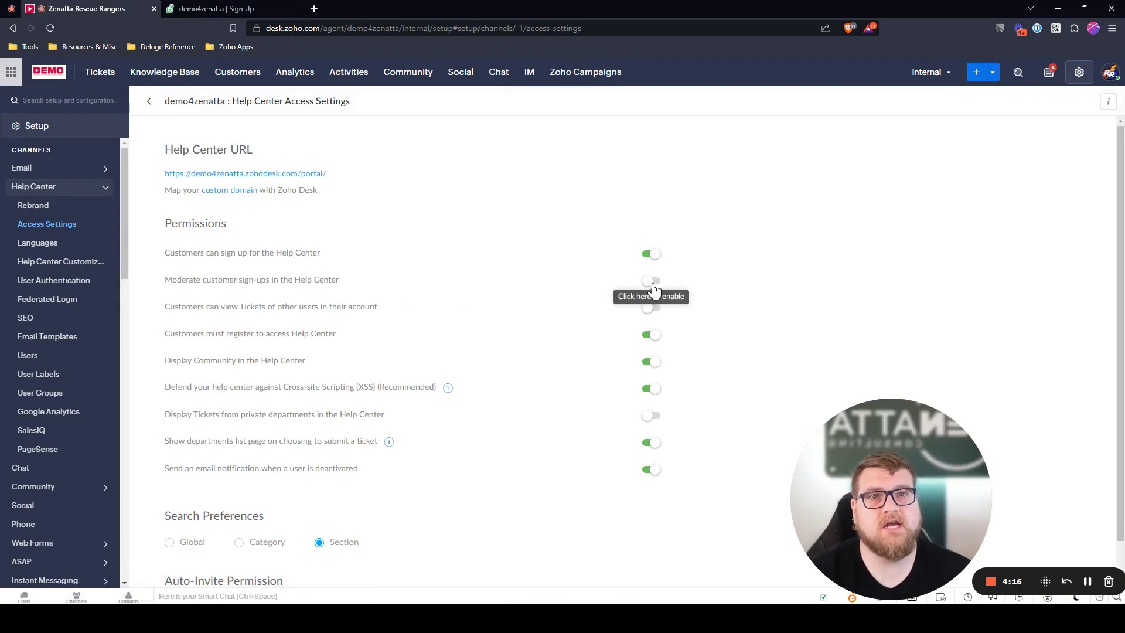
pyautogui.click(32, 357)
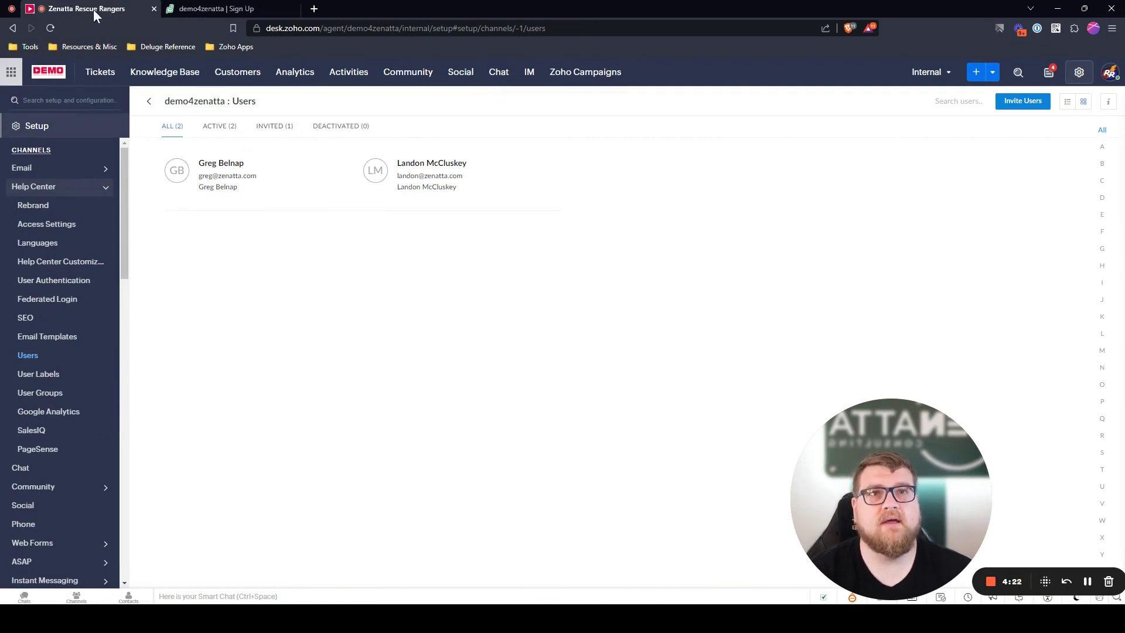
# Step: Require moderation of customer sign-ups, check users awaiting approval, and return to Access Settings
pyautogui.click(223, 9)
pyautogui.click(88, 9)
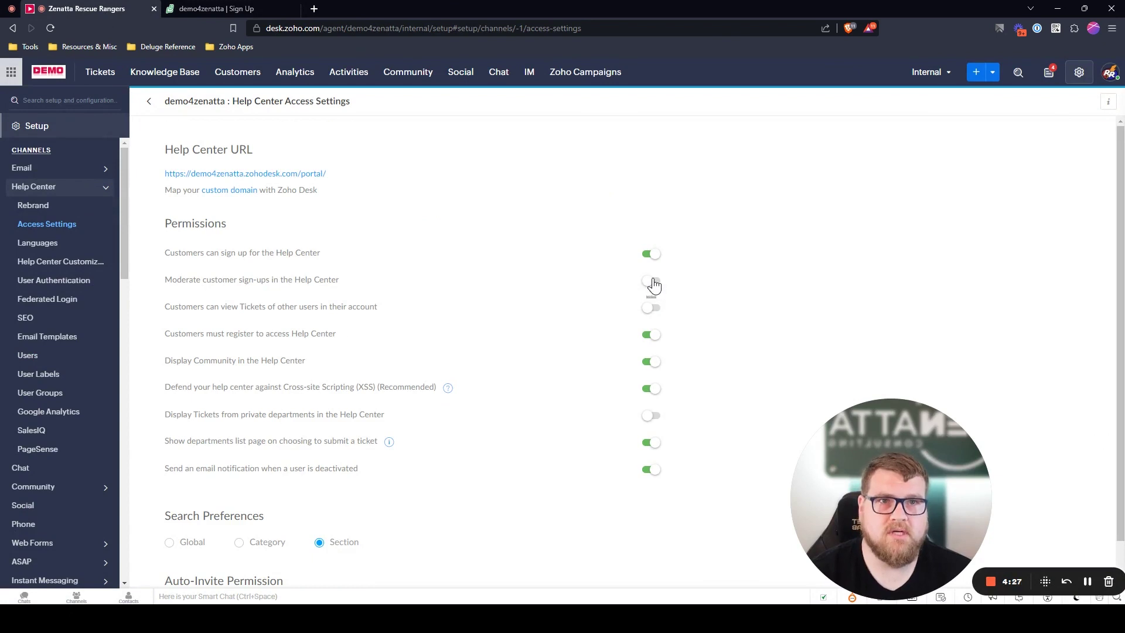
pyautogui.click(650, 280)
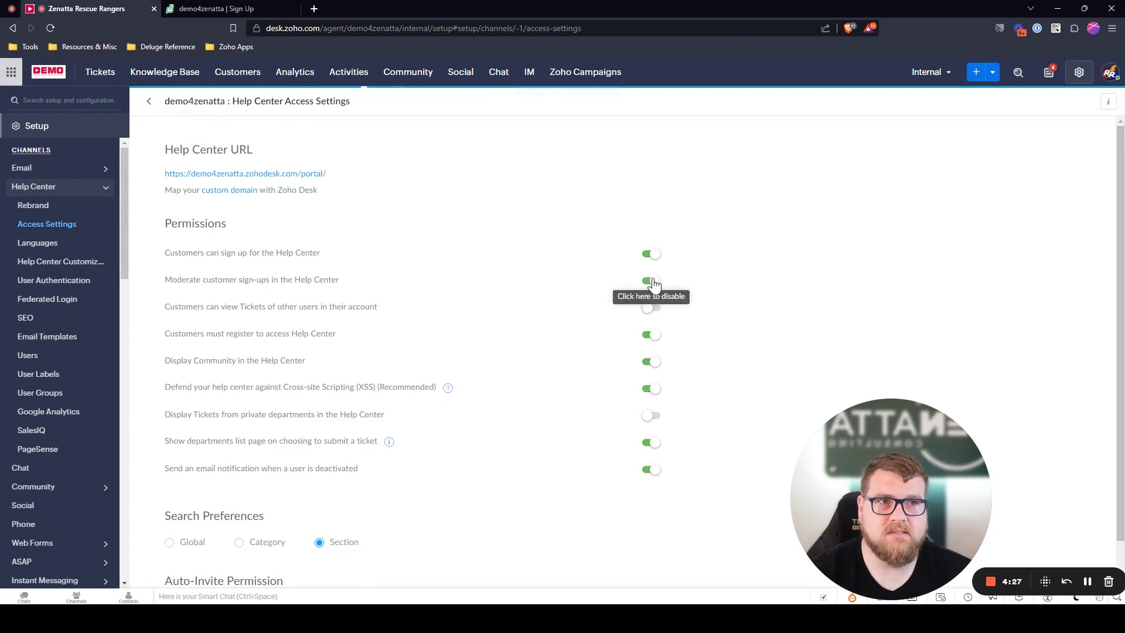
pyautogui.click(32, 356)
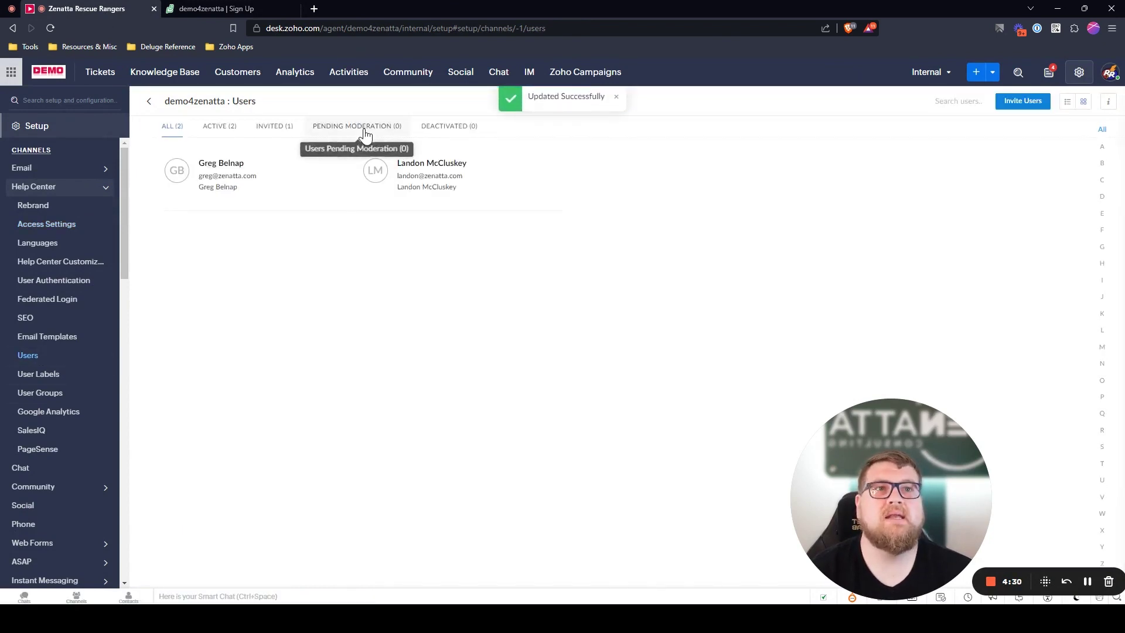
pyautogui.click(363, 130)
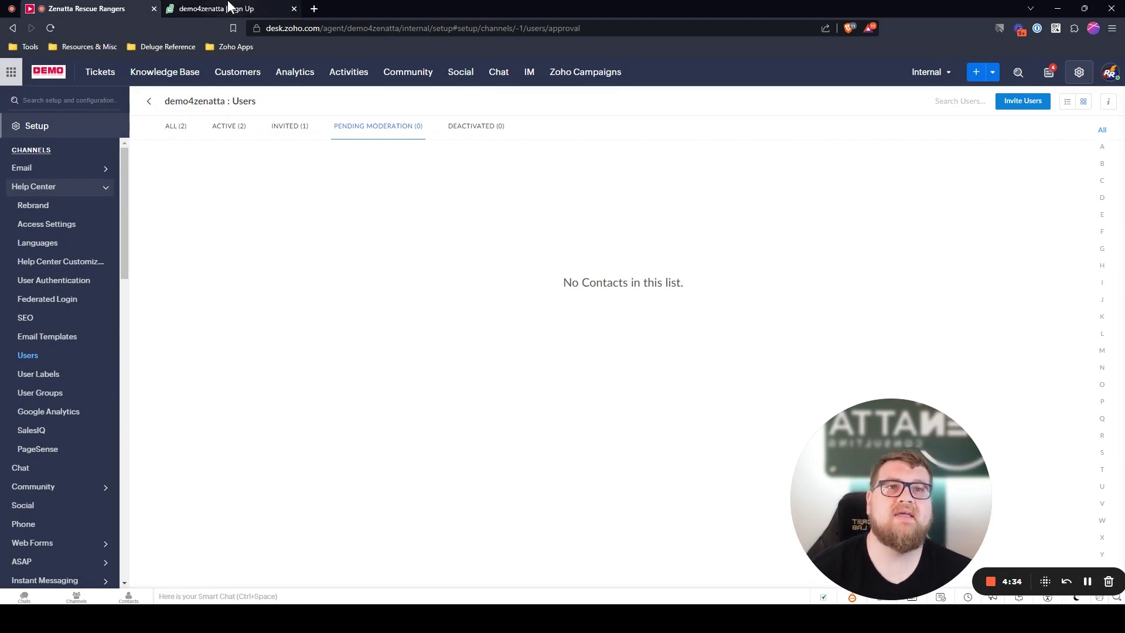
pyautogui.click(48, 224)
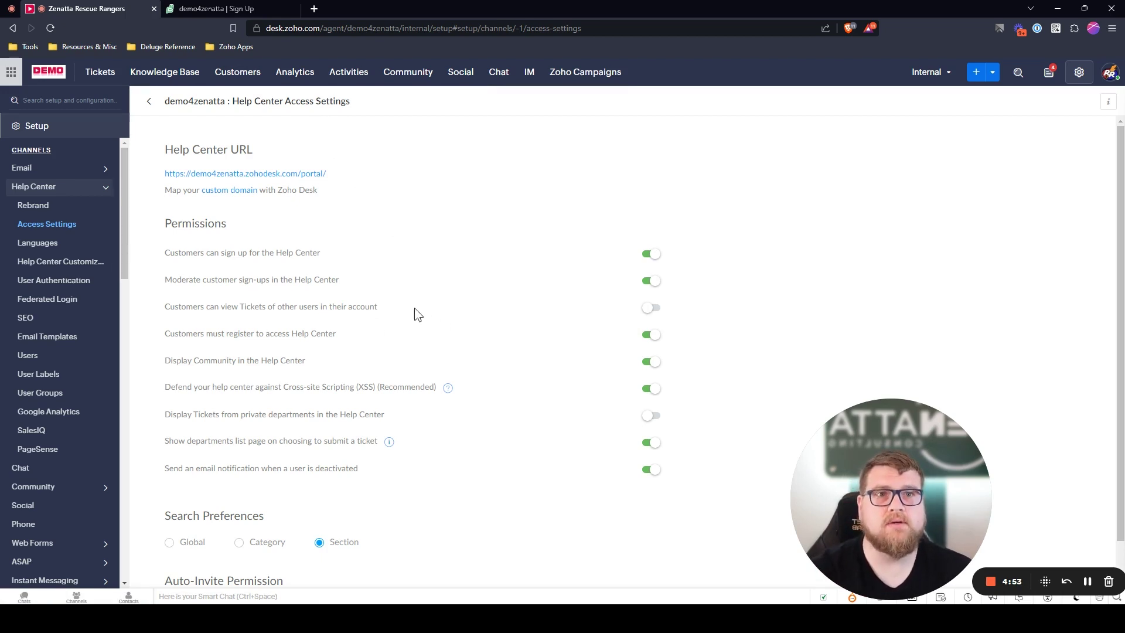
pyautogui.moveTo(169, 334); pyautogui.dragTo(350, 337)
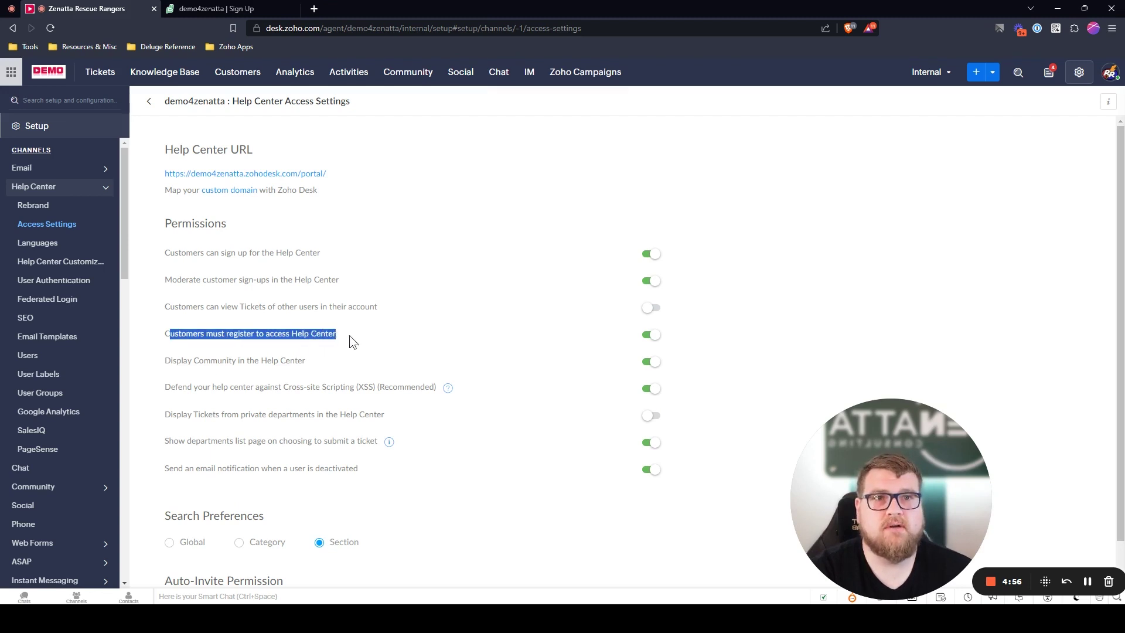
pyautogui.hotkey('ctrl', 'Tab')
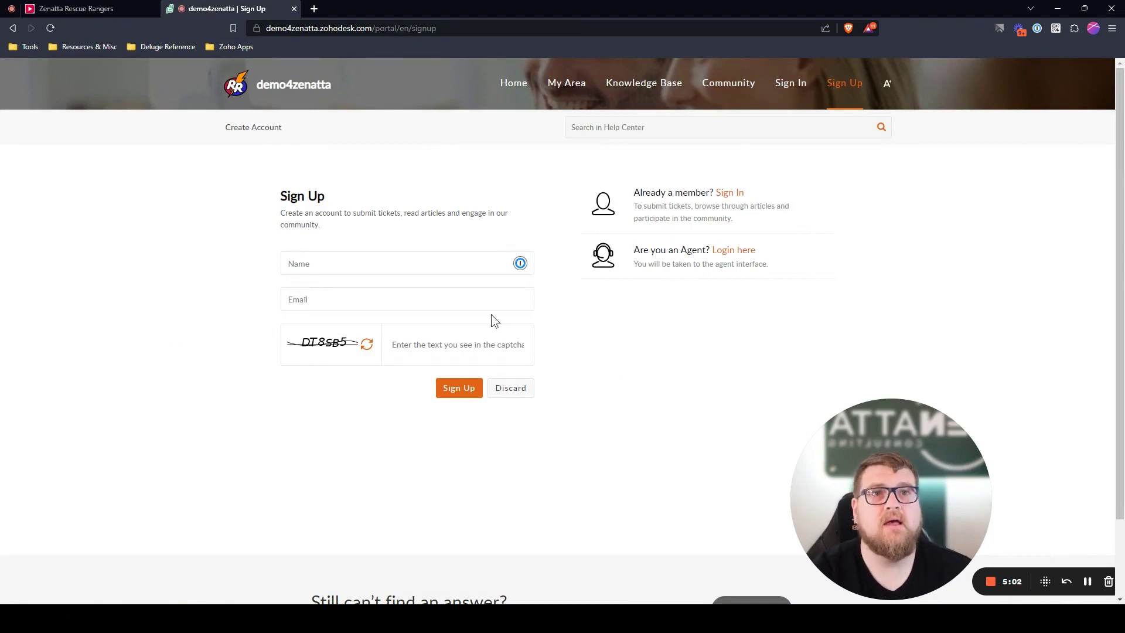
pyautogui.click(94, 9)
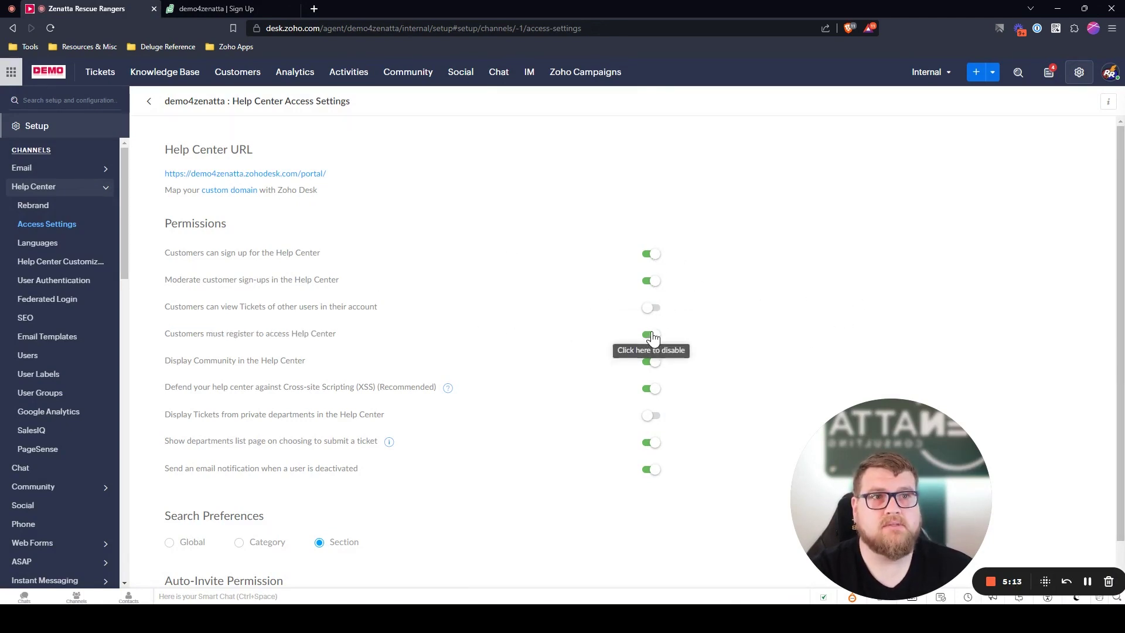
pyautogui.click(228, 9)
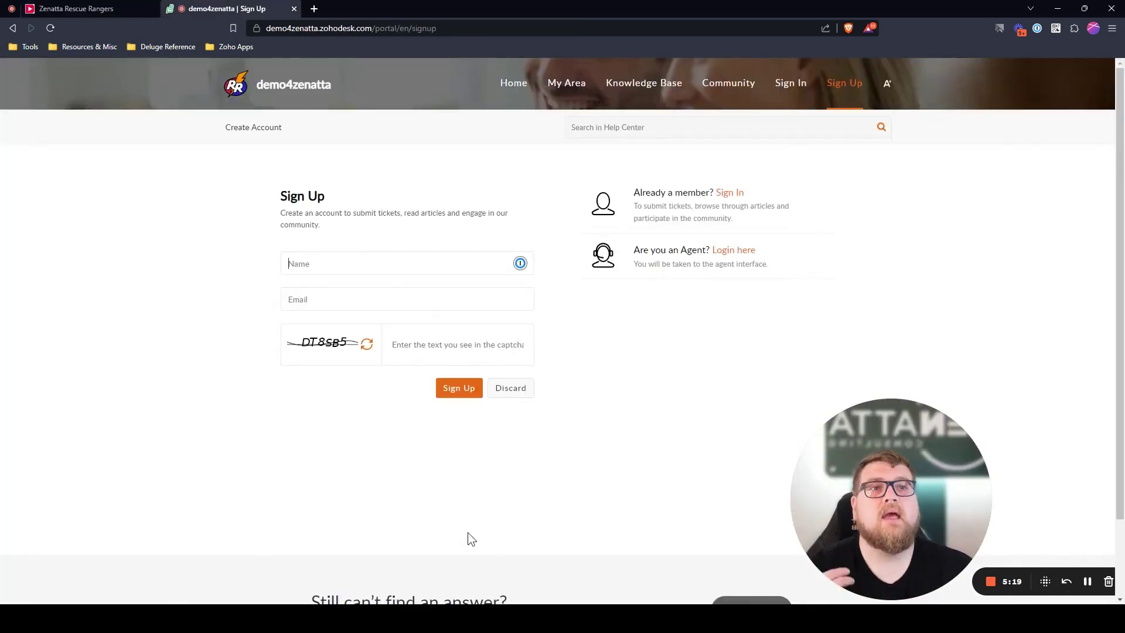
pyautogui.click(92, 8)
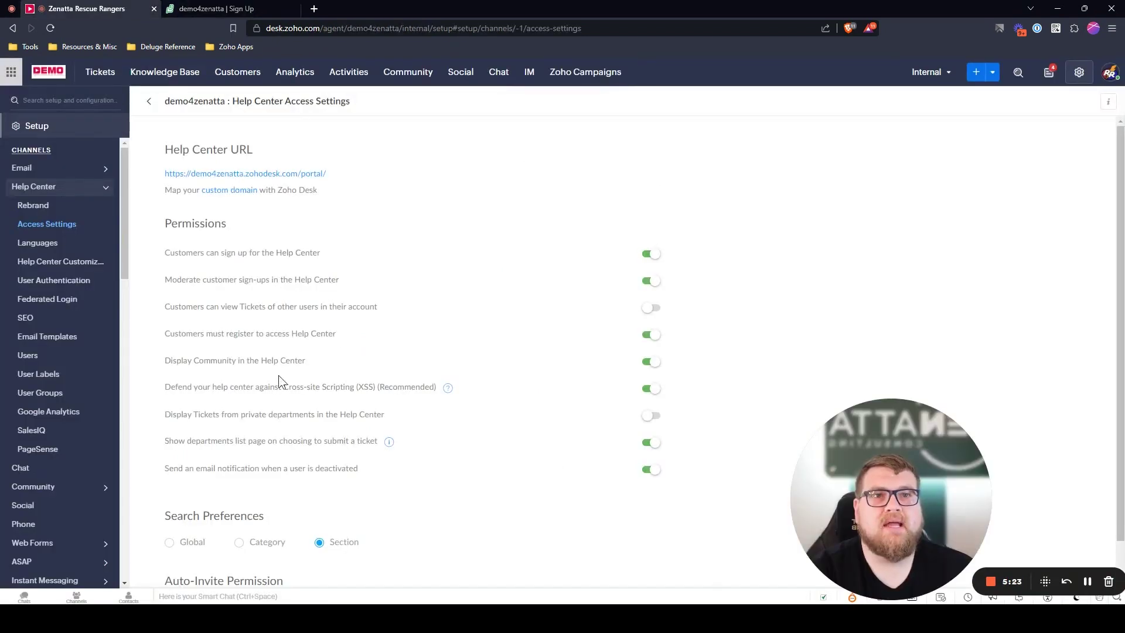
pyautogui.click(268, 9)
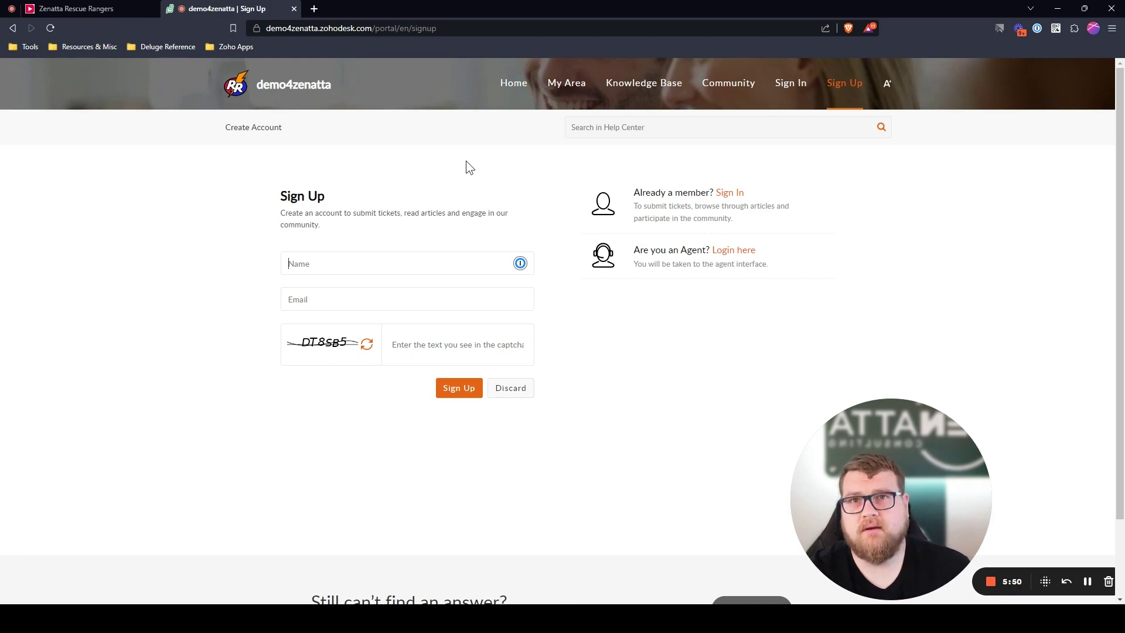
pyautogui.click(82, 8)
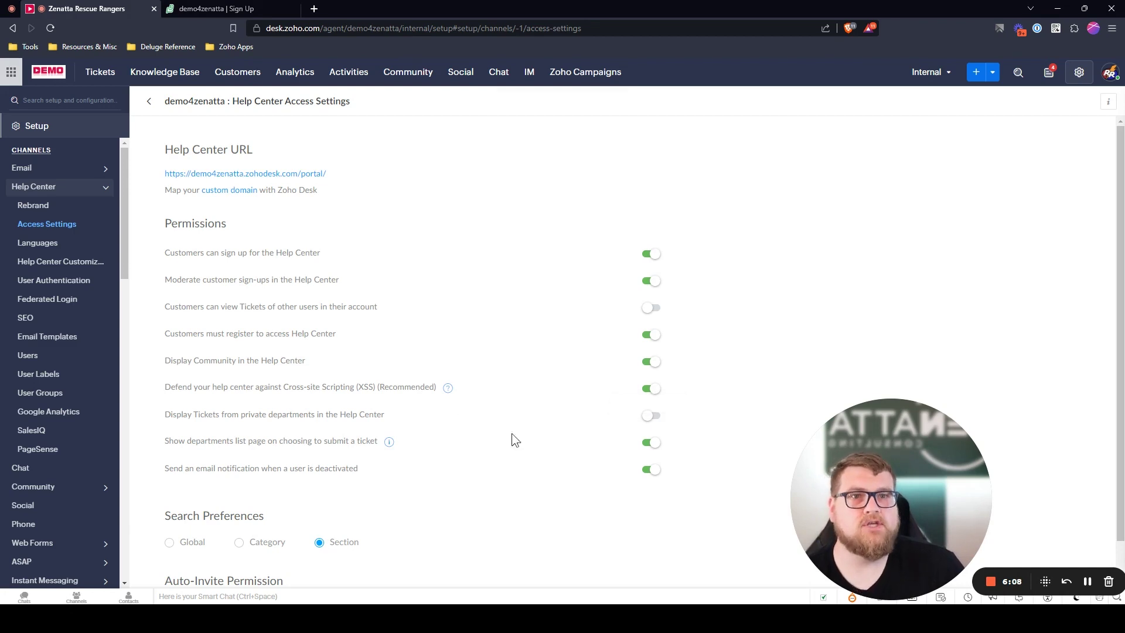
pyautogui.moveTo(259, 414); pyautogui.dragTo(385, 415)
pyautogui.click(385, 414)
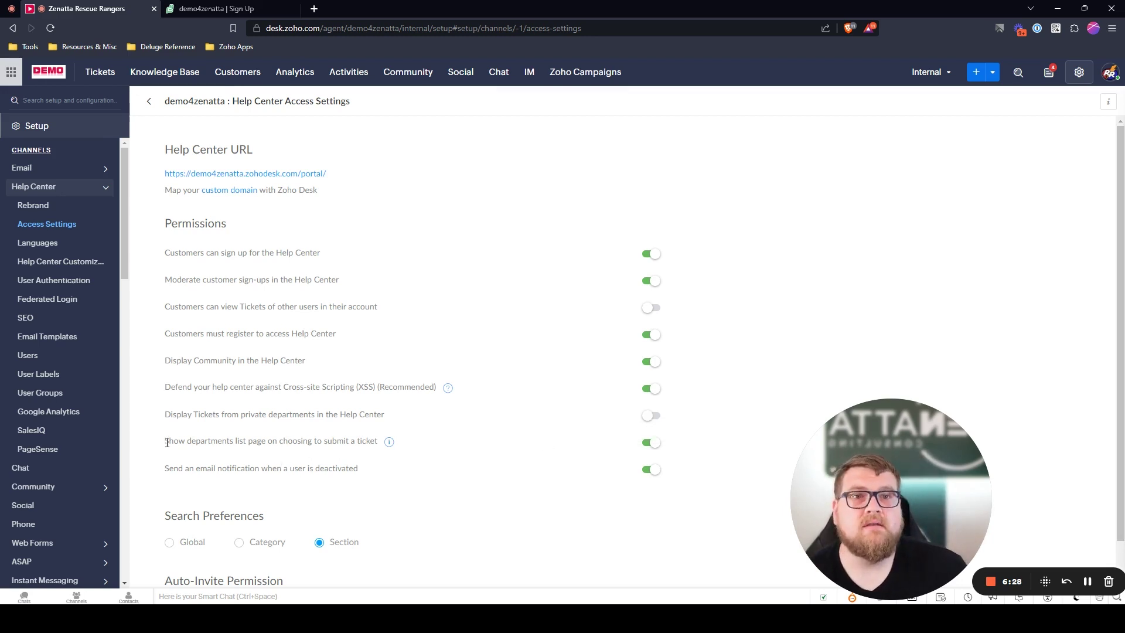
pyautogui.moveTo(166, 441); pyautogui.dragTo(377, 441)
pyautogui.click(378, 441)
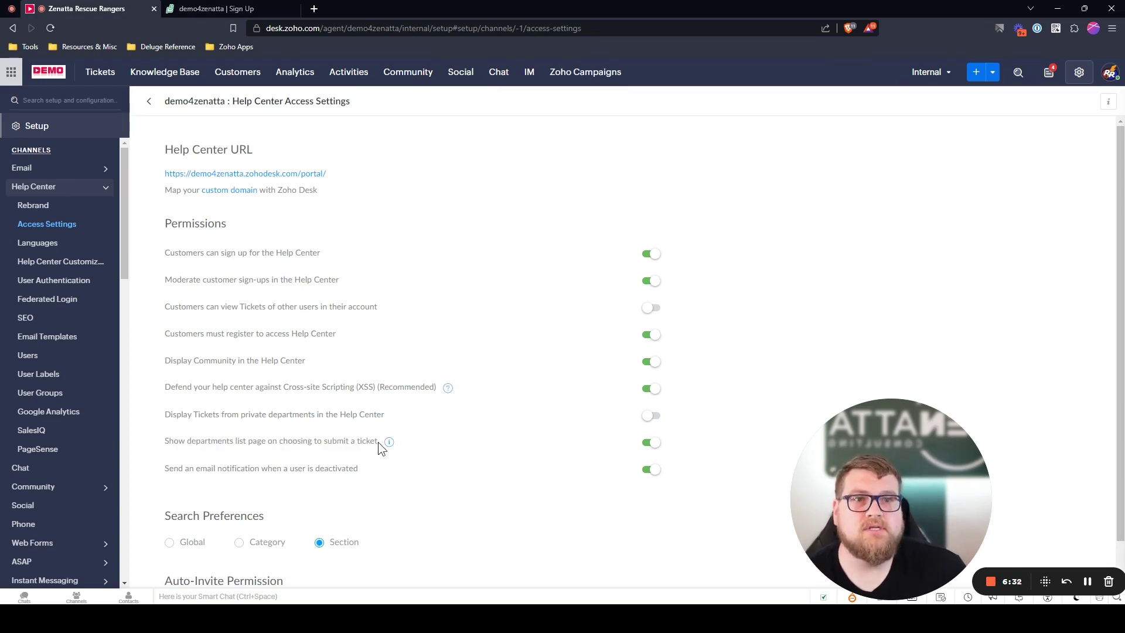
pyautogui.tripleClick(377, 441)
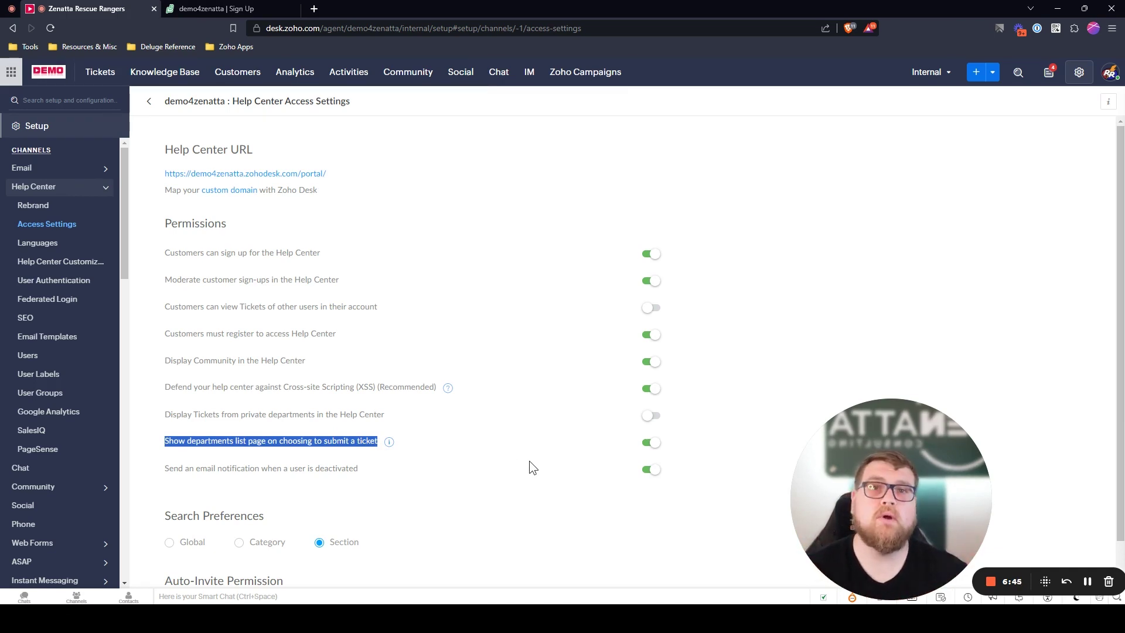
pyautogui.moveTo(193, 415); pyautogui.dragTo(316, 416)
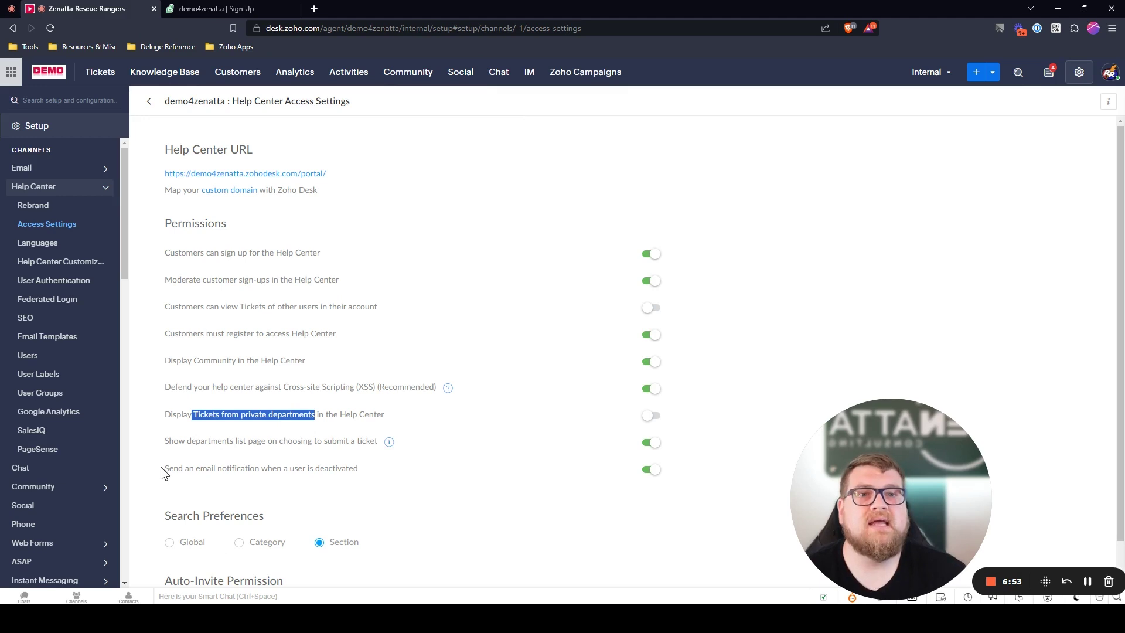
pyautogui.moveTo(168, 469); pyautogui.dragTo(367, 478)
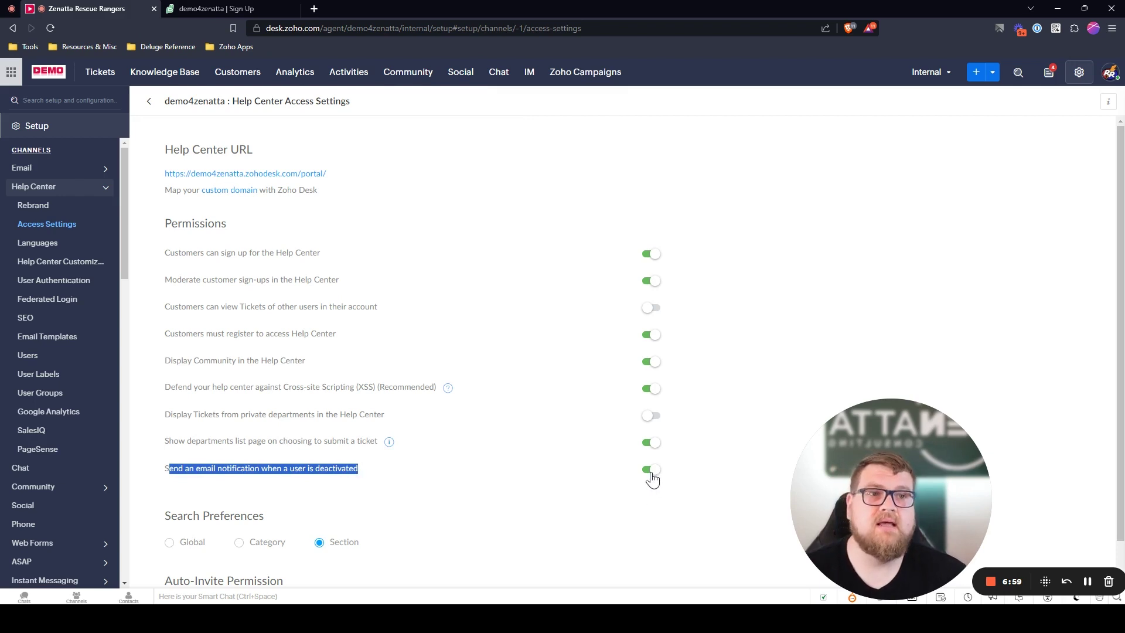
pyautogui.click(601, 481)
pyautogui.scroll(-1, 527, 319)
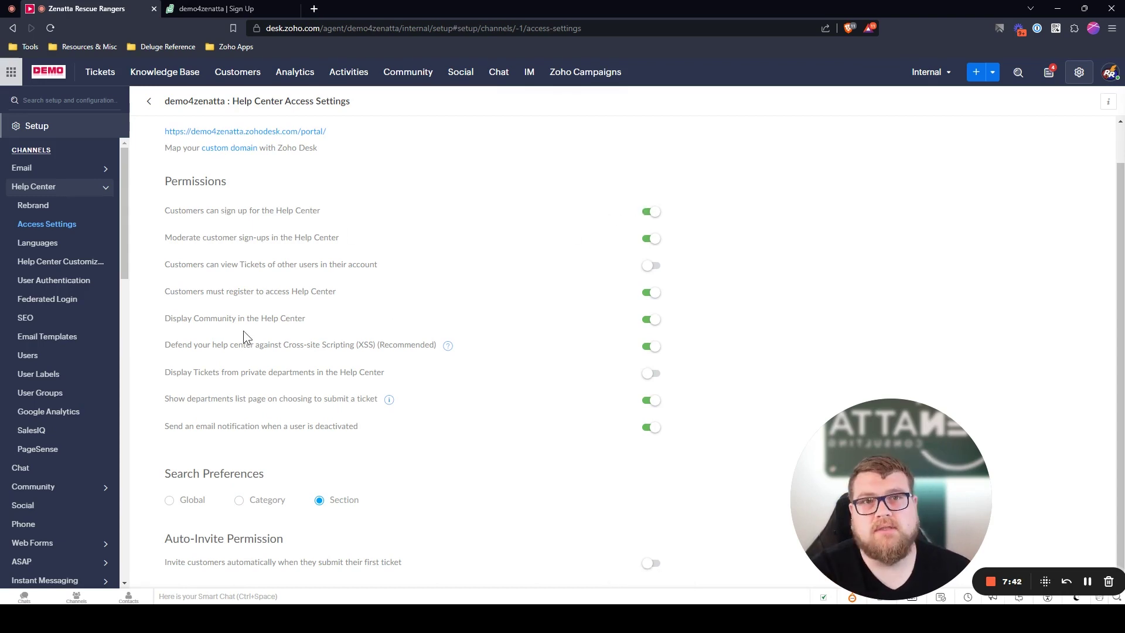
# Step: Turn off 'Customers must register to access Help Center' and scroll down to Search Preferences
pyautogui.click(651, 292)
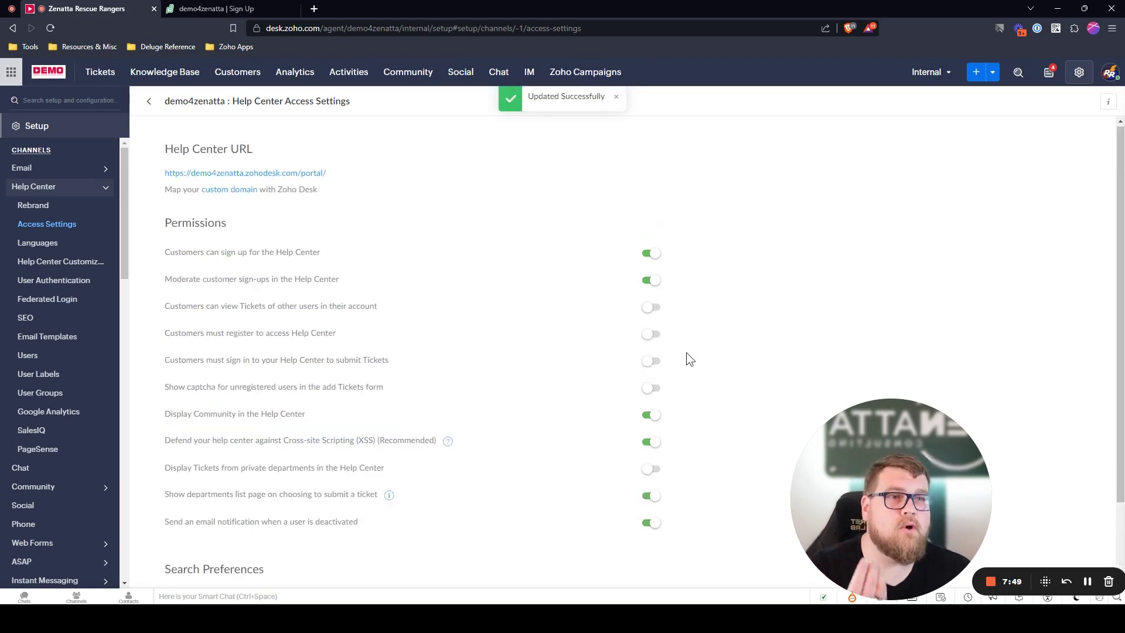
pyautogui.scroll(-2, 687, 433)
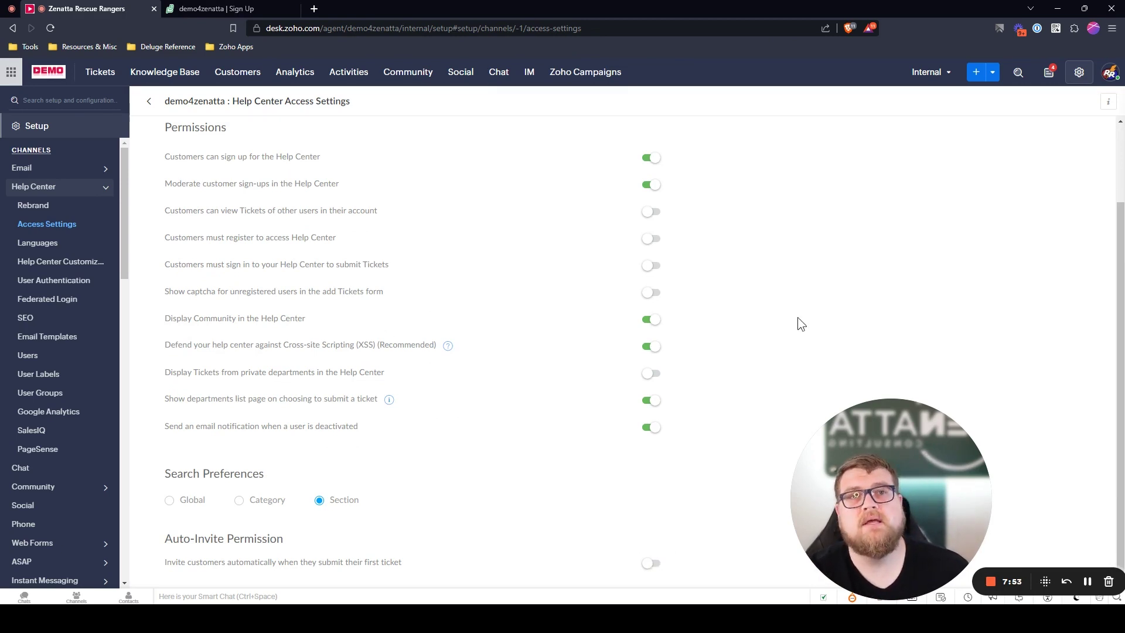
# Step: Try MultiLingual with Arabic as an additional language, then switch MultiLingual back off
pyautogui.click(45, 245)
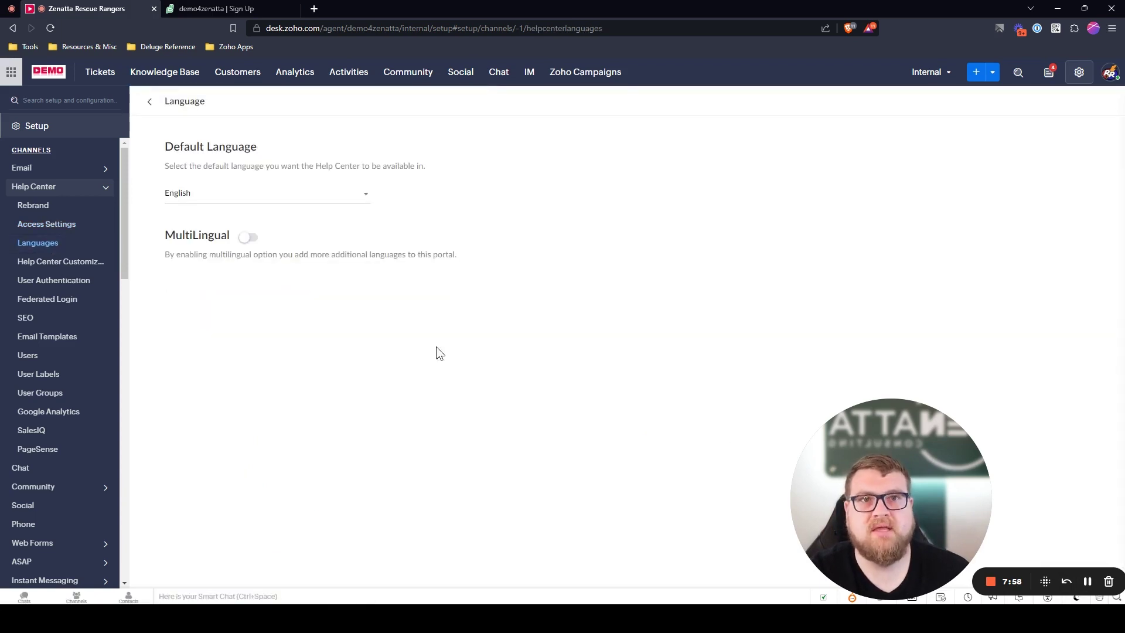
pyautogui.click(251, 237)
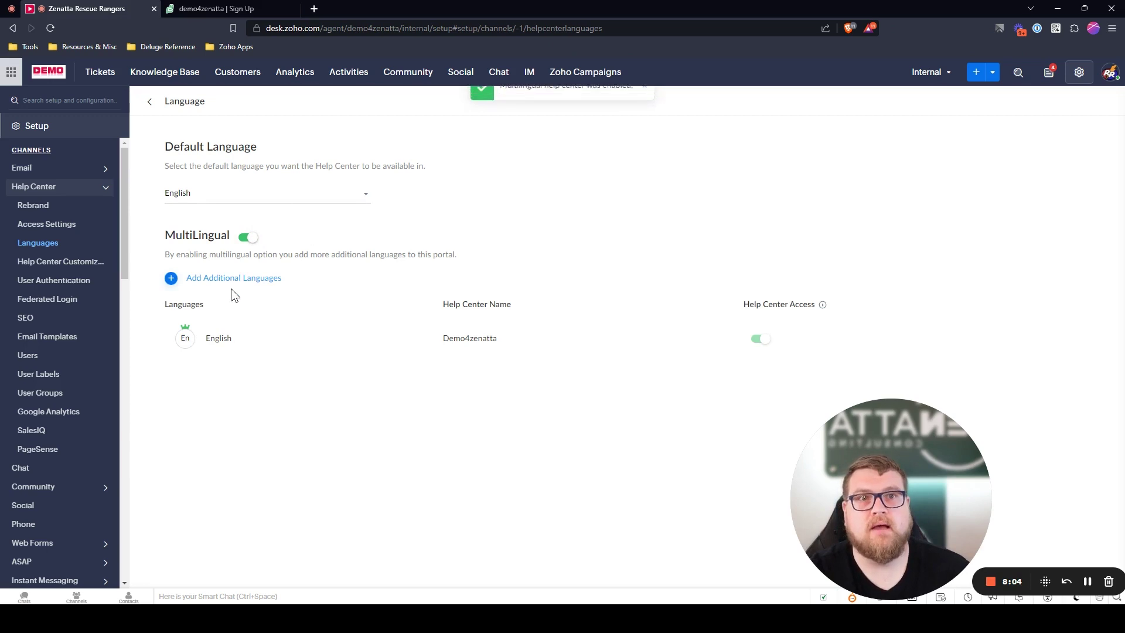
pyautogui.click(216, 280)
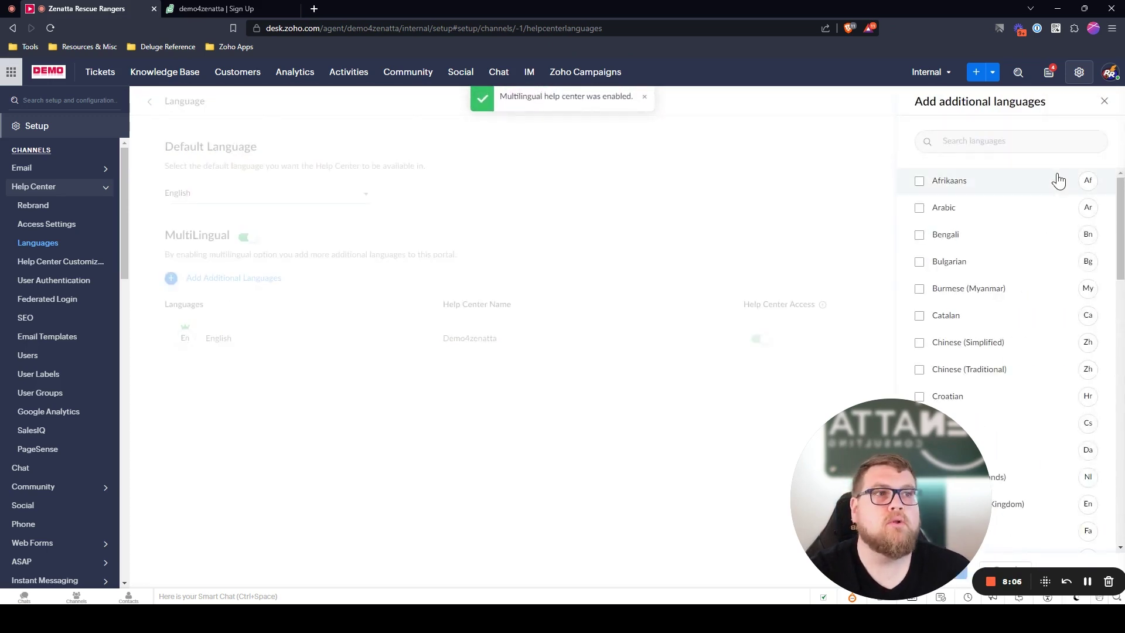
pyautogui.click(931, 212)
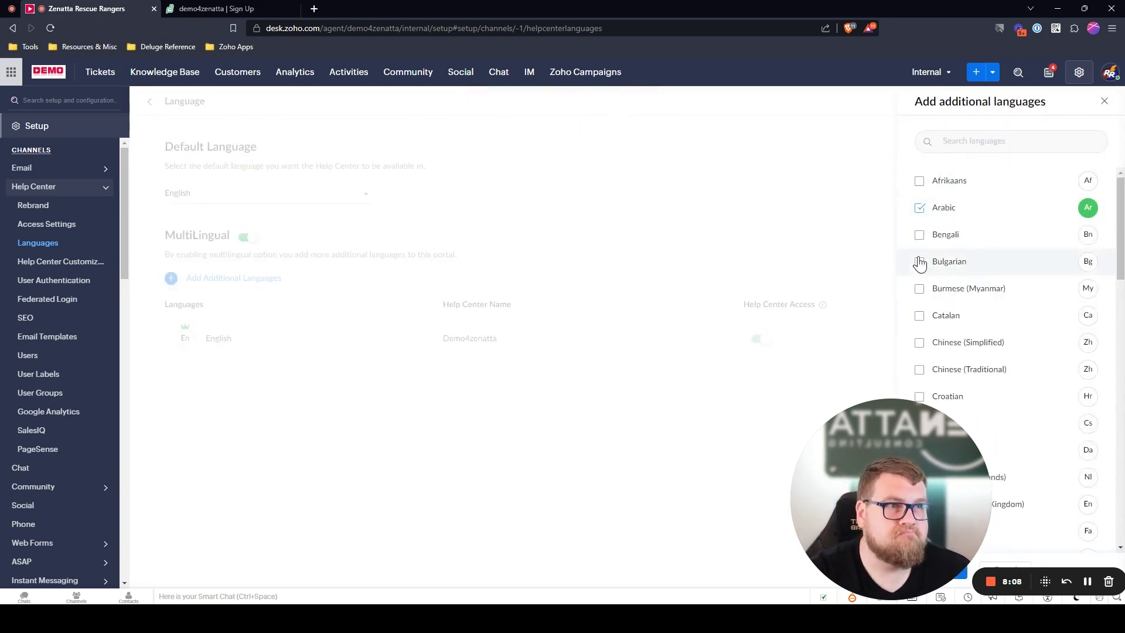
pyautogui.click(1103, 102)
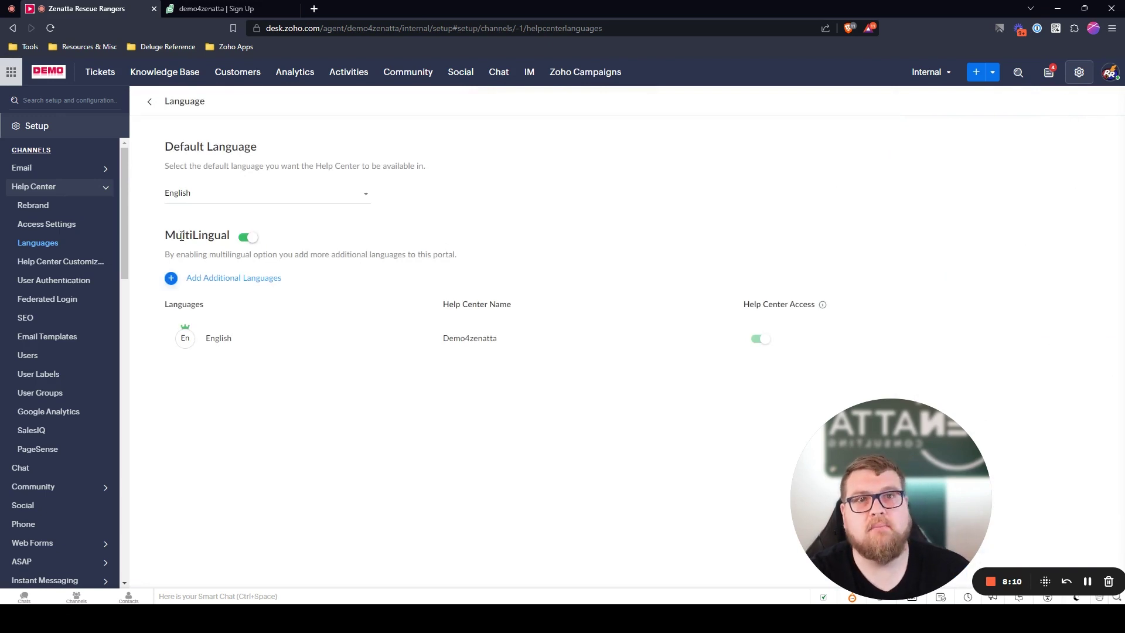
pyautogui.click(247, 236)
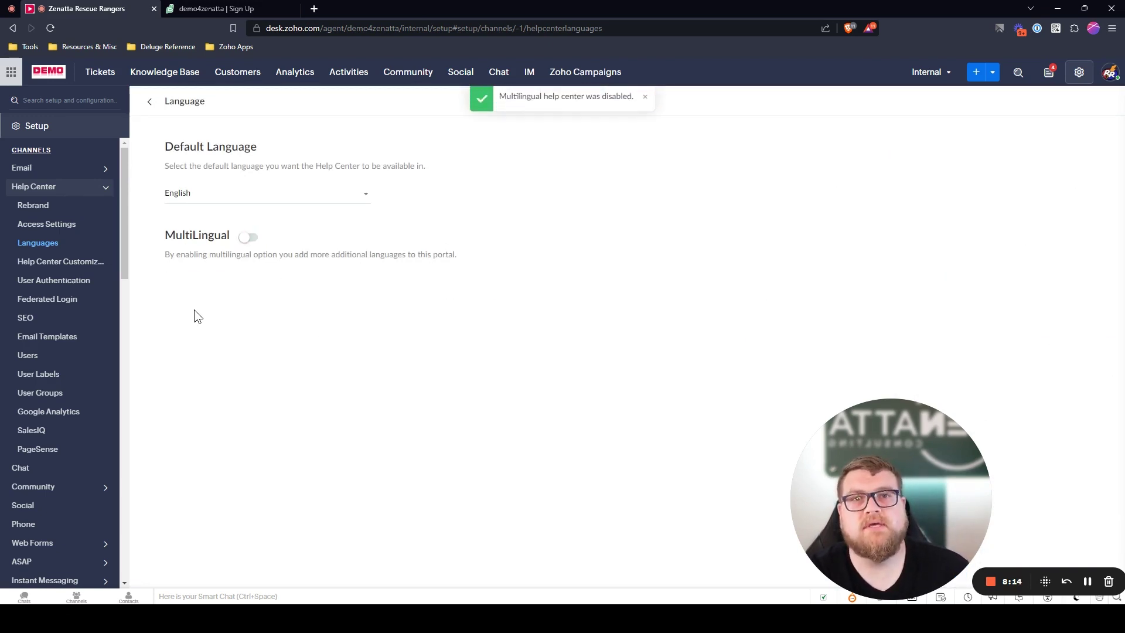
pyautogui.click(48, 266)
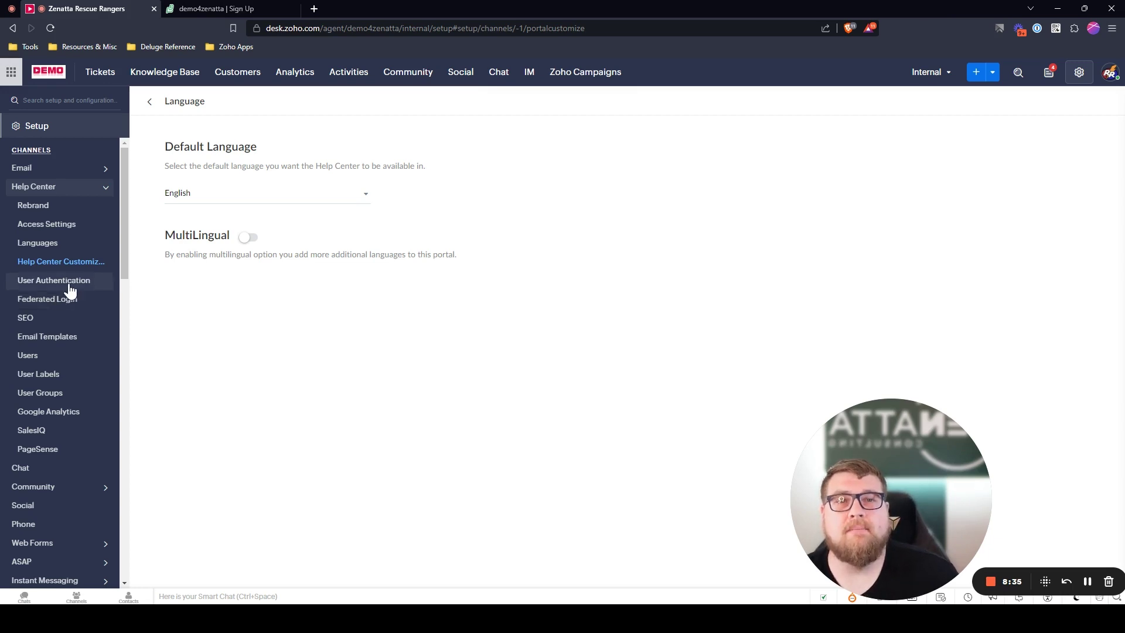
# Step: Look over the Federated Login providers, then scroll through the SAML user authentication page
pyautogui.click(69, 282)
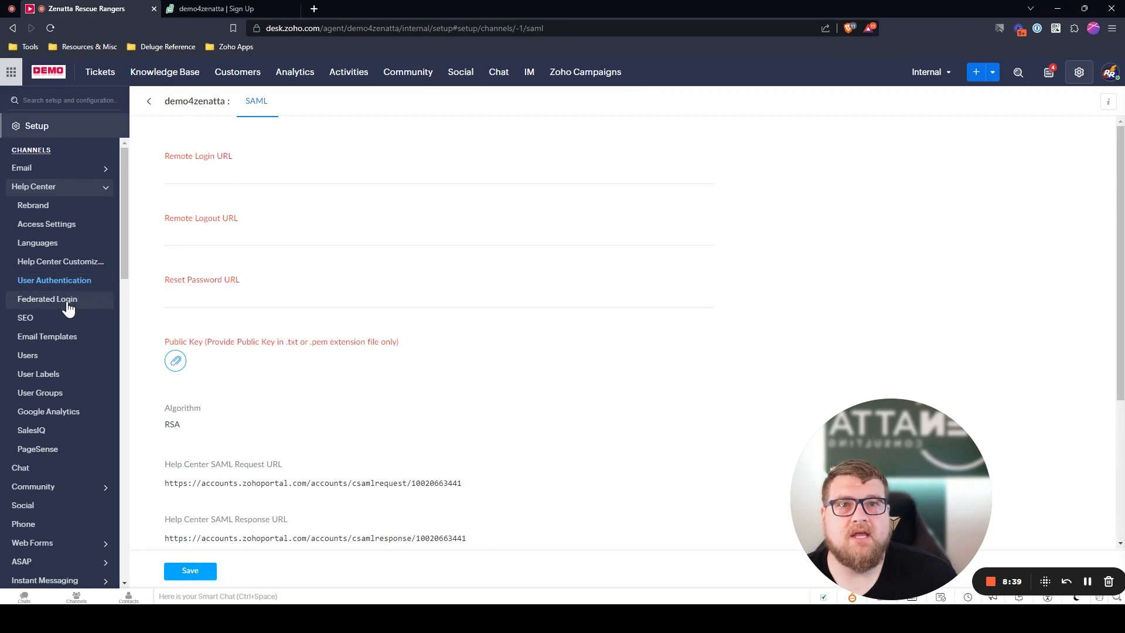
pyautogui.click(58, 301)
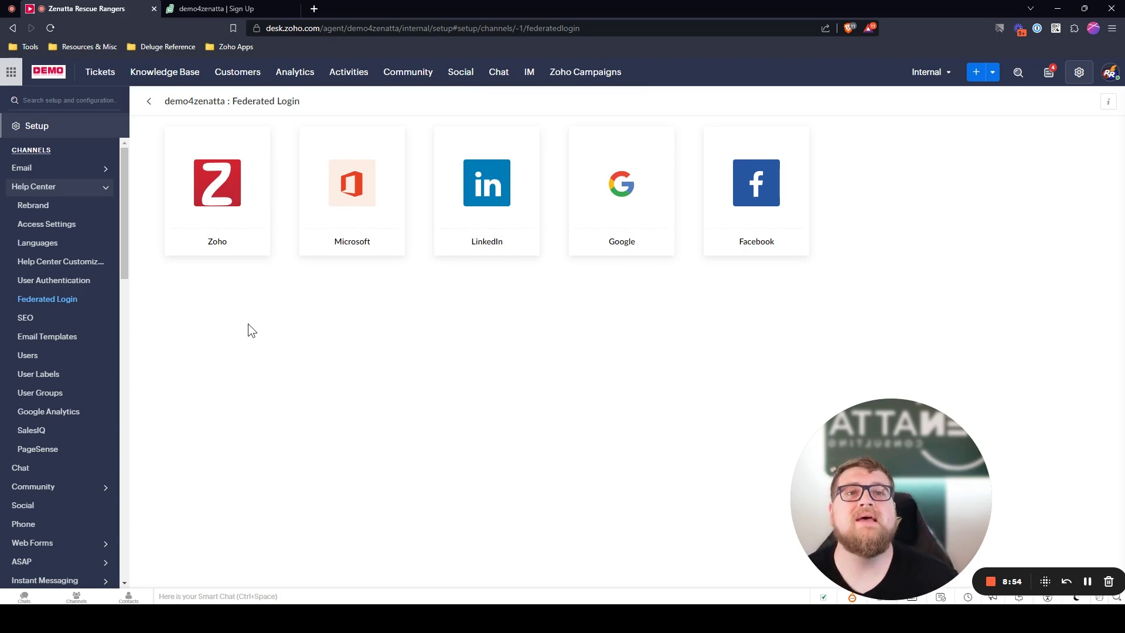
pyautogui.moveTo(735, 206)
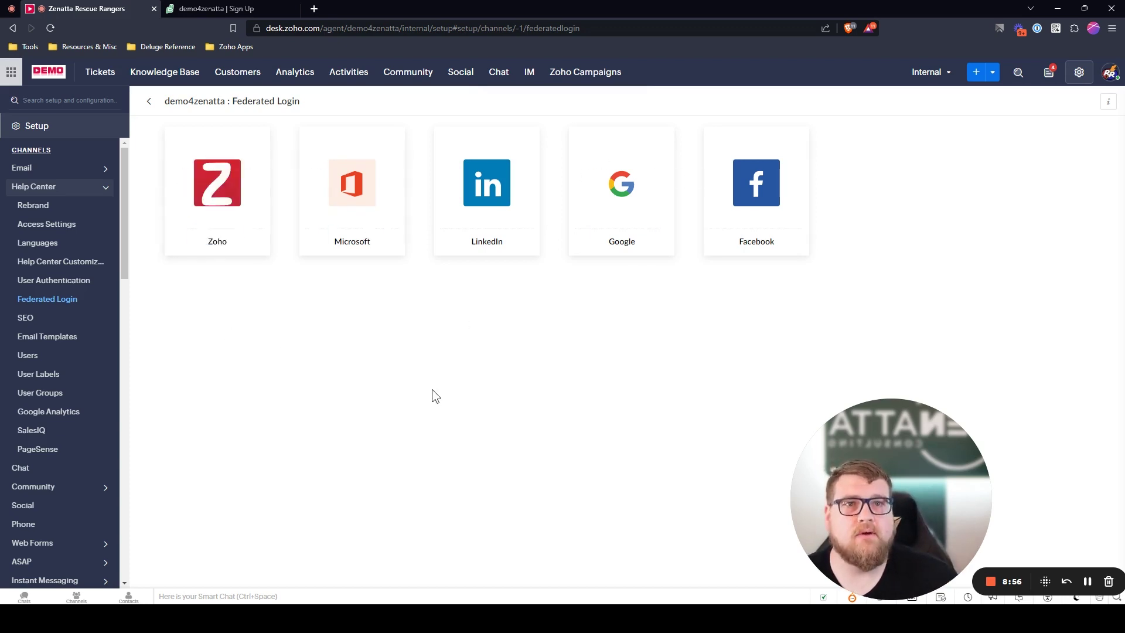
pyautogui.click(77, 284)
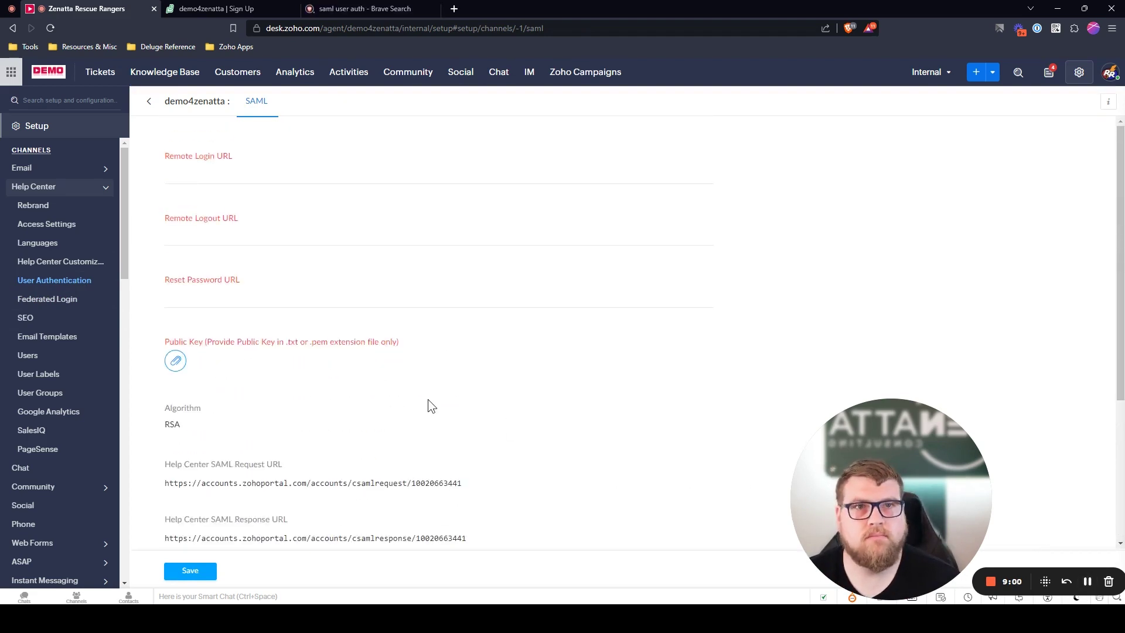
pyautogui.scroll(-3, 322, 301)
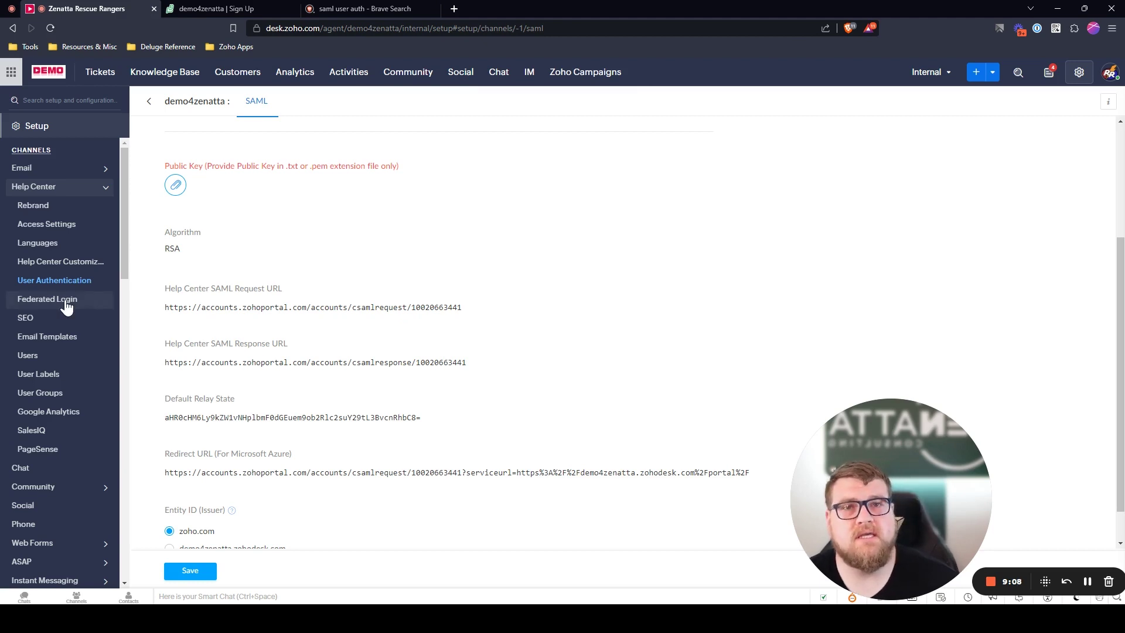
pyautogui.click(30, 327)
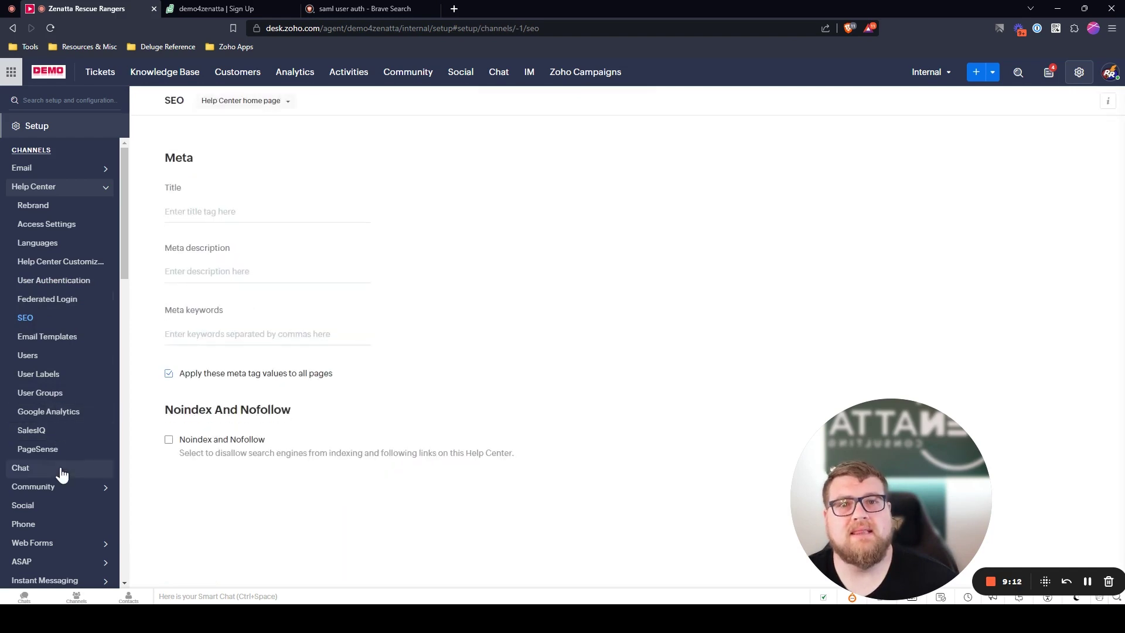
# Step: Glance at PageSense and SEO settings, then open the Self Service Portal invitation email template
pyautogui.click(52, 452)
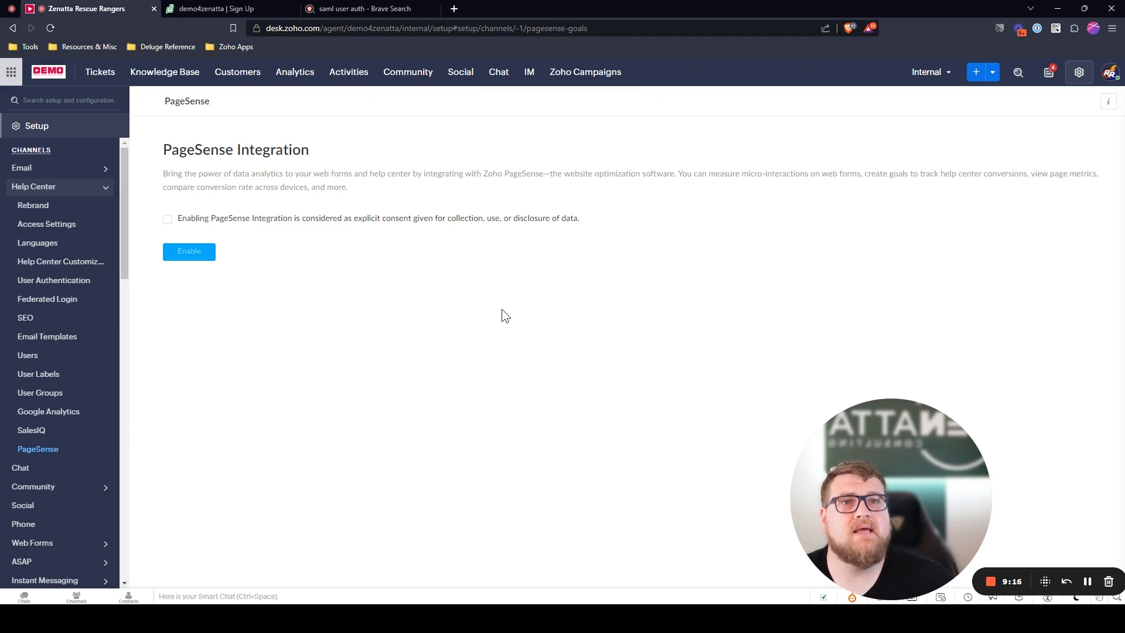
pyautogui.click(25, 319)
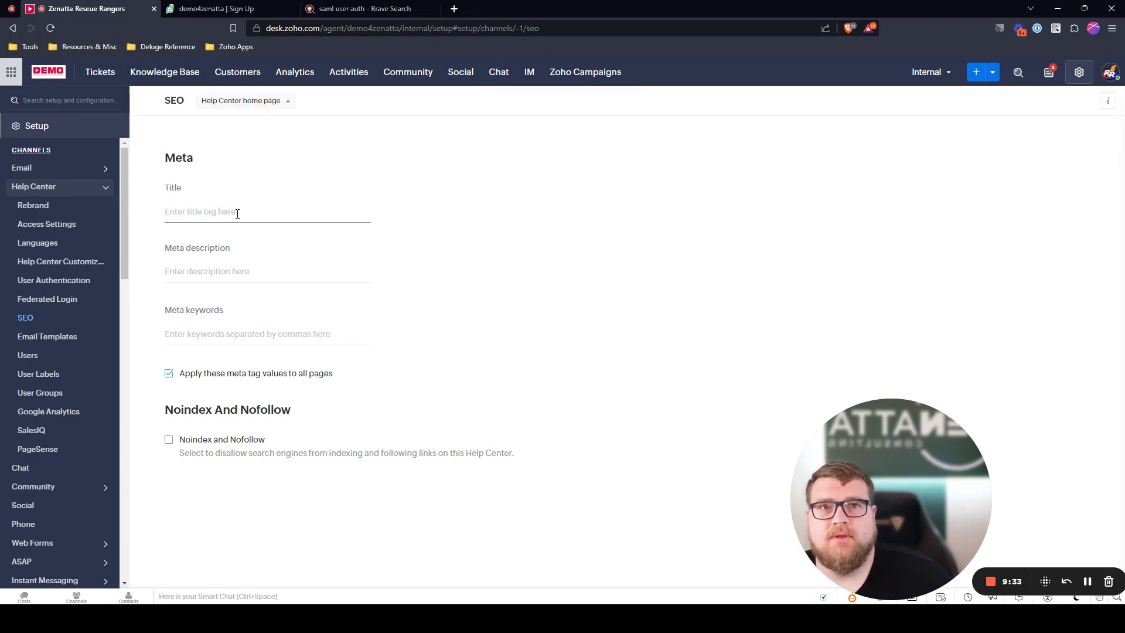
pyautogui.click(57, 339)
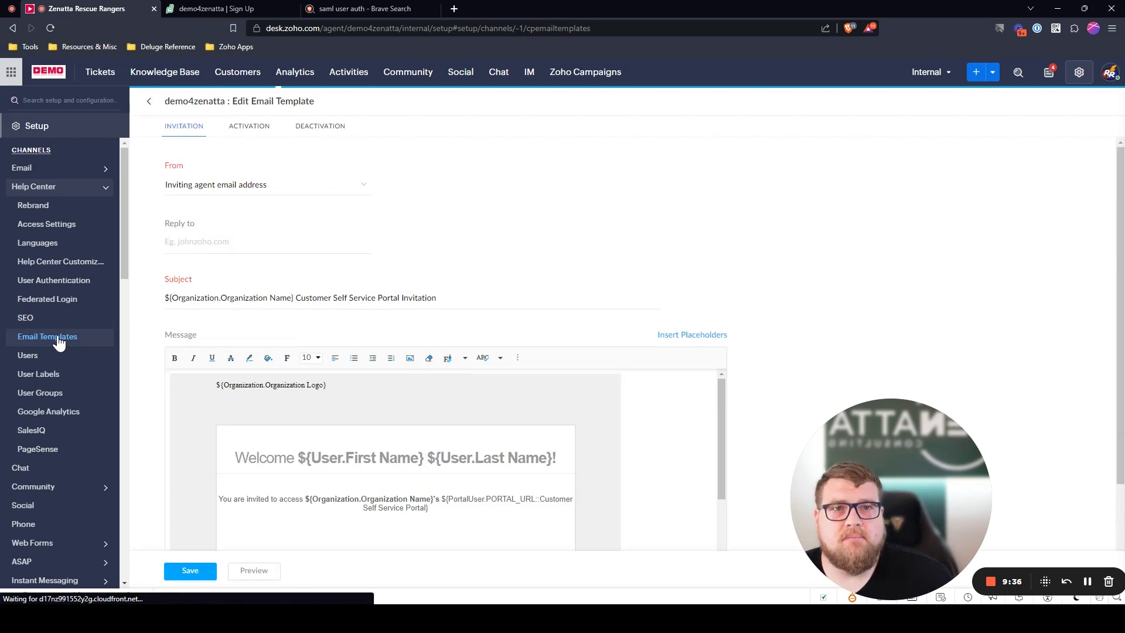
# Step: Compare the invitation, activation and deactivation email templates, then return to the Users list
pyautogui.click(248, 132)
pyautogui.click(322, 130)
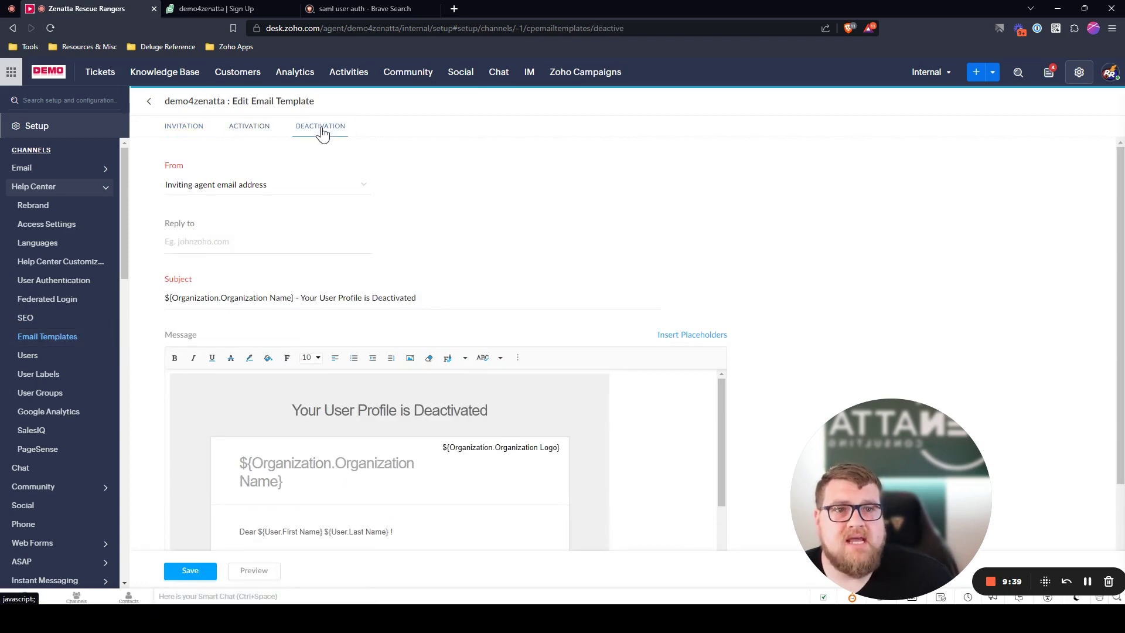
pyautogui.click(186, 129)
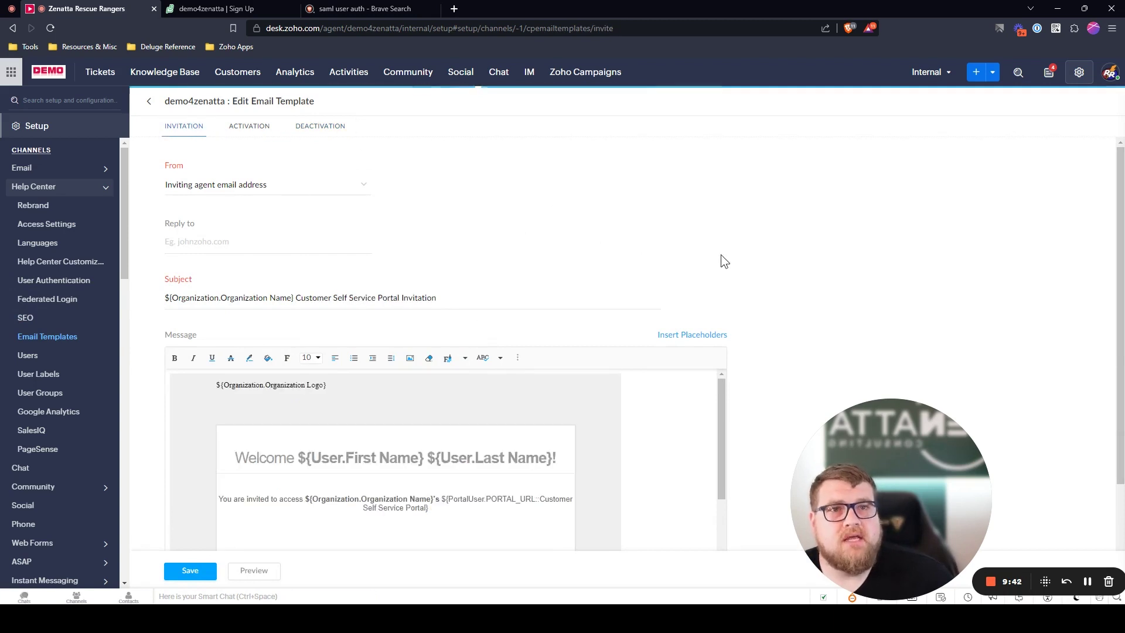
pyautogui.scroll(-2, 725, 240)
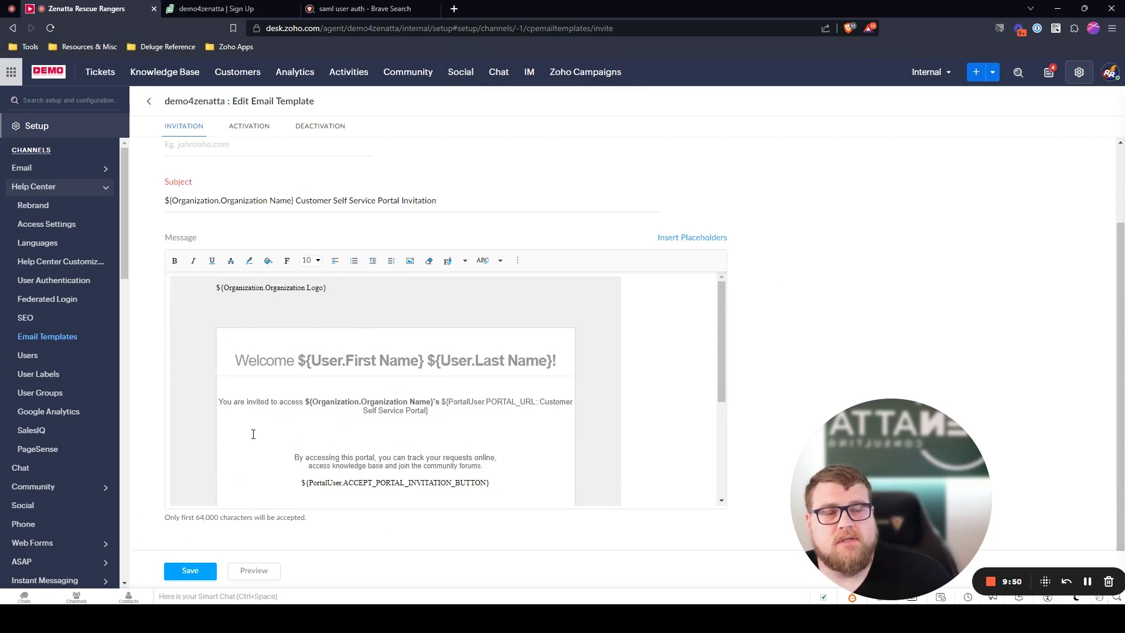
pyautogui.scroll(3, 253, 434)
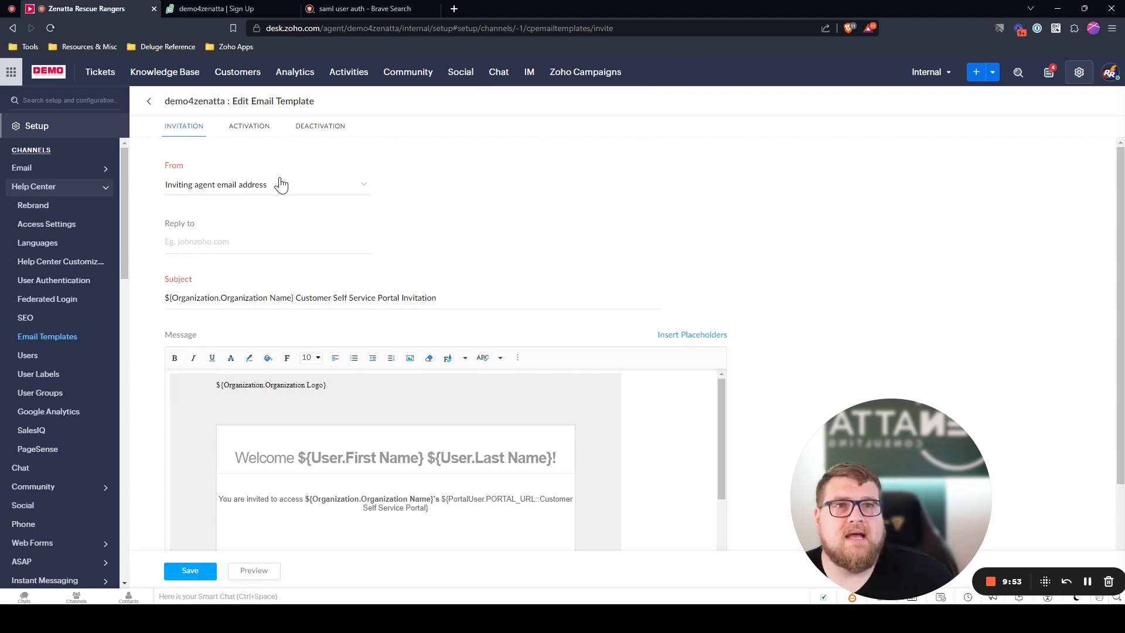
pyautogui.click(249, 130)
pyautogui.click(320, 129)
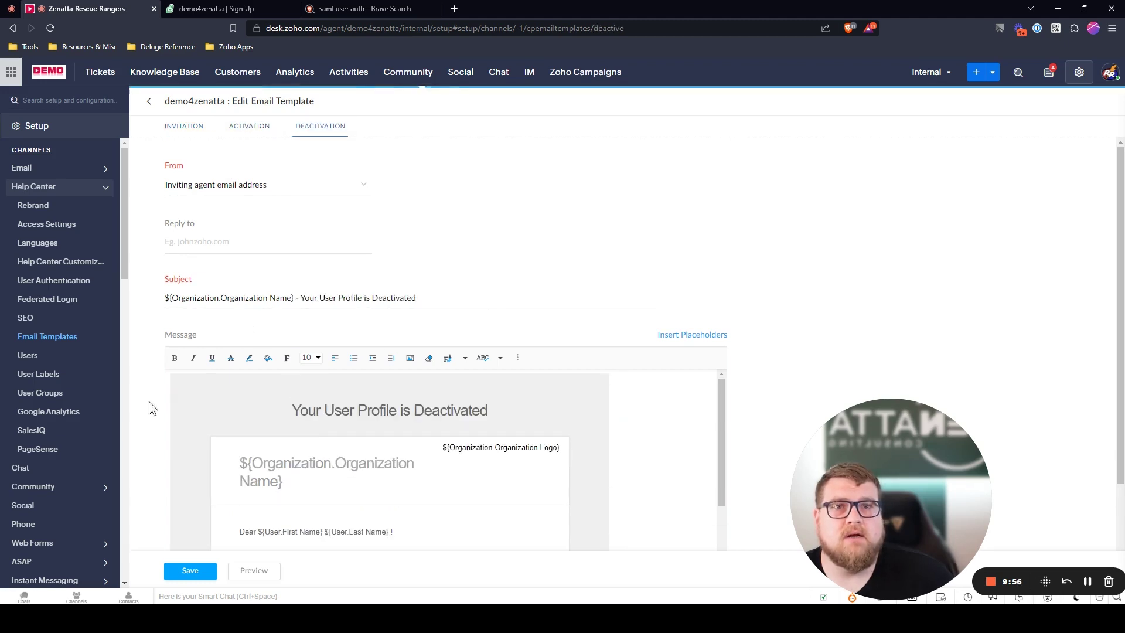
pyautogui.press('Escape')
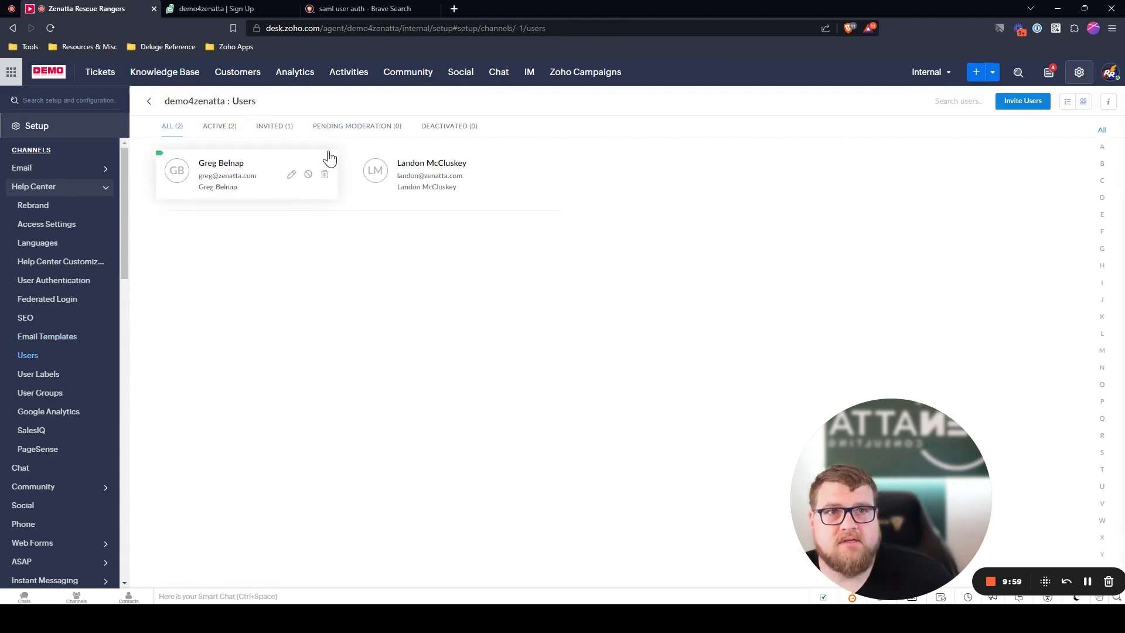
# Step: Browse pending-moderation, invited and all users, cancelling an end-user invite, then open User Labels
pyautogui.click(351, 127)
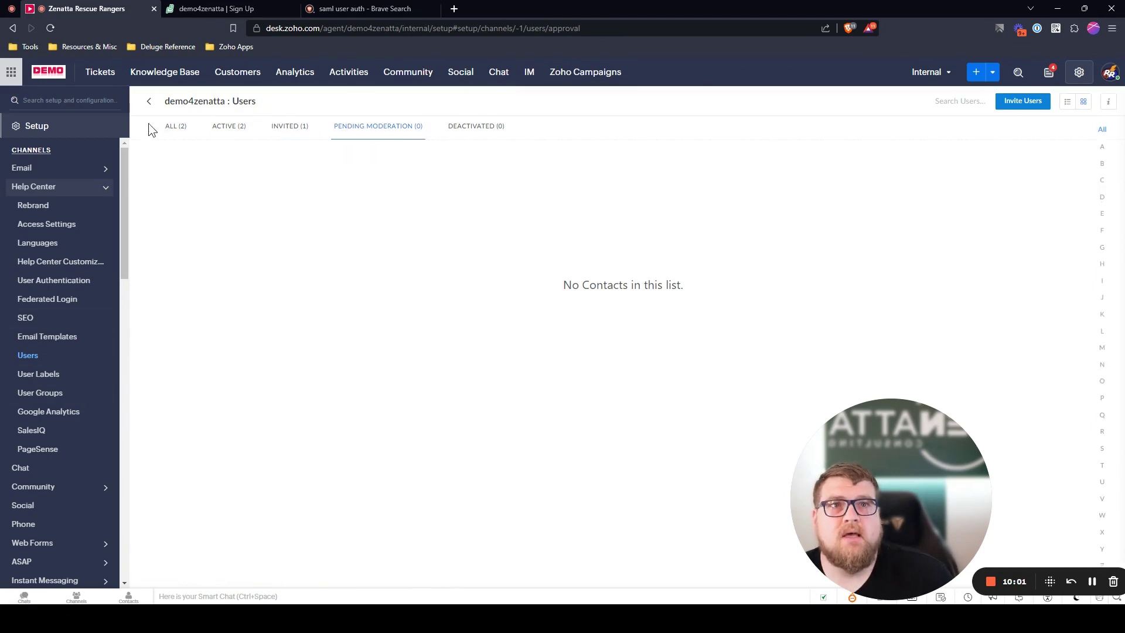
pyautogui.click(177, 128)
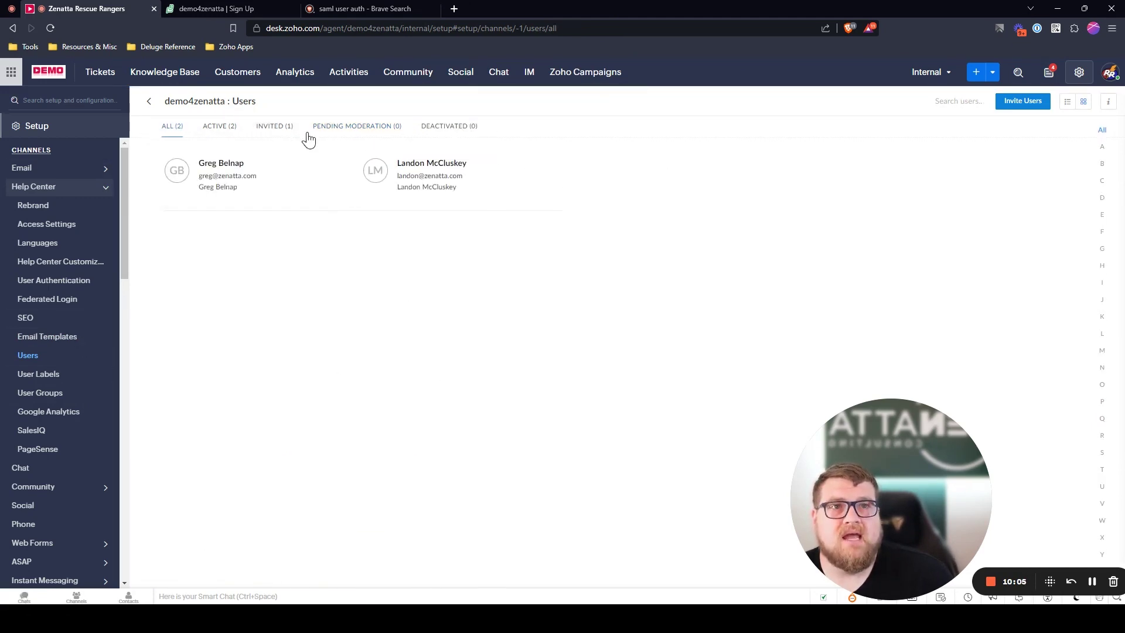
pyautogui.click(1028, 107)
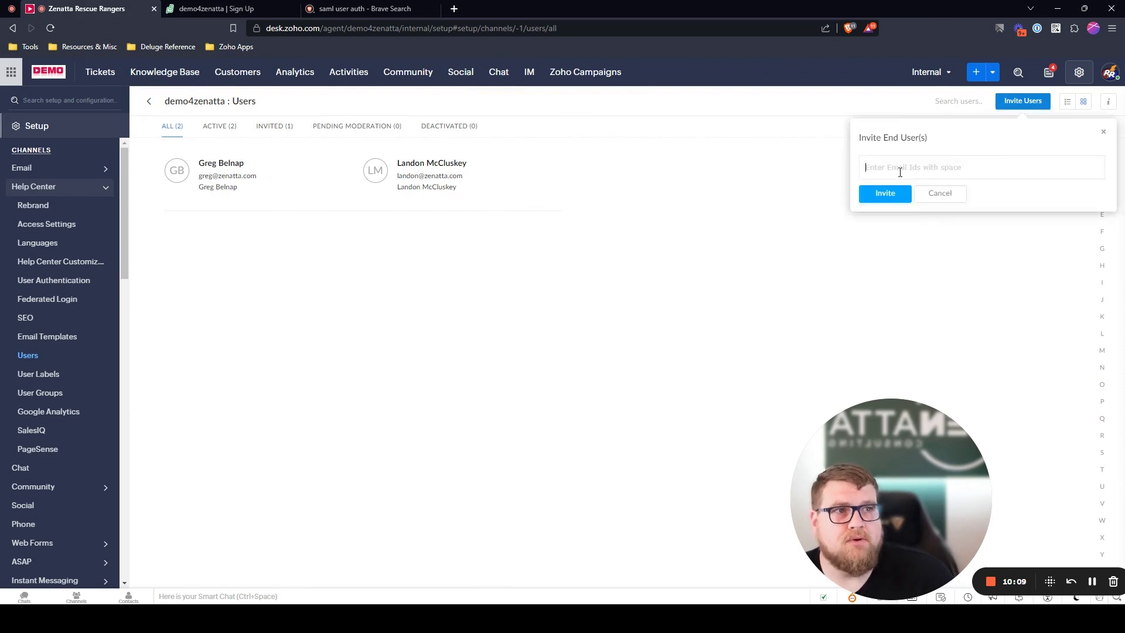
pyautogui.click(946, 196)
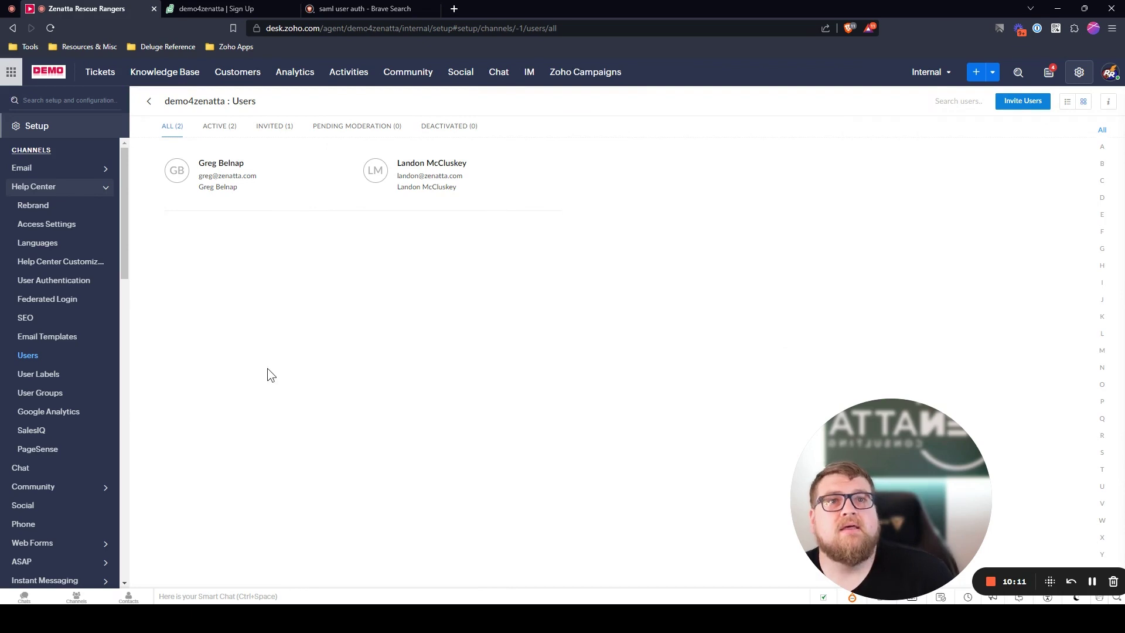
pyautogui.click(279, 127)
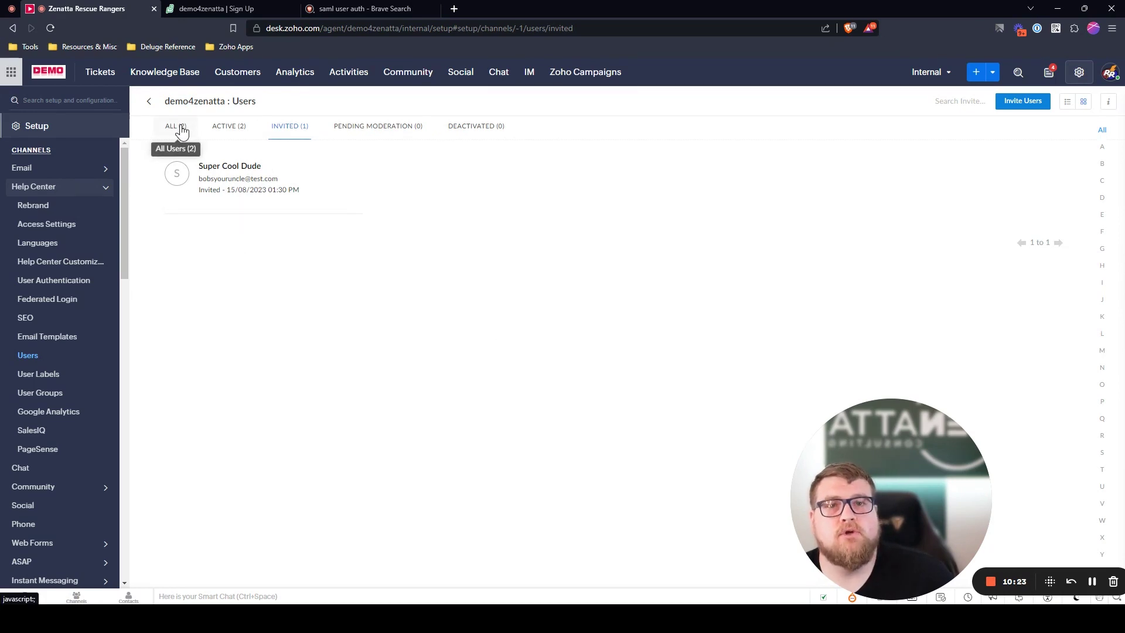
pyautogui.click(198, 129)
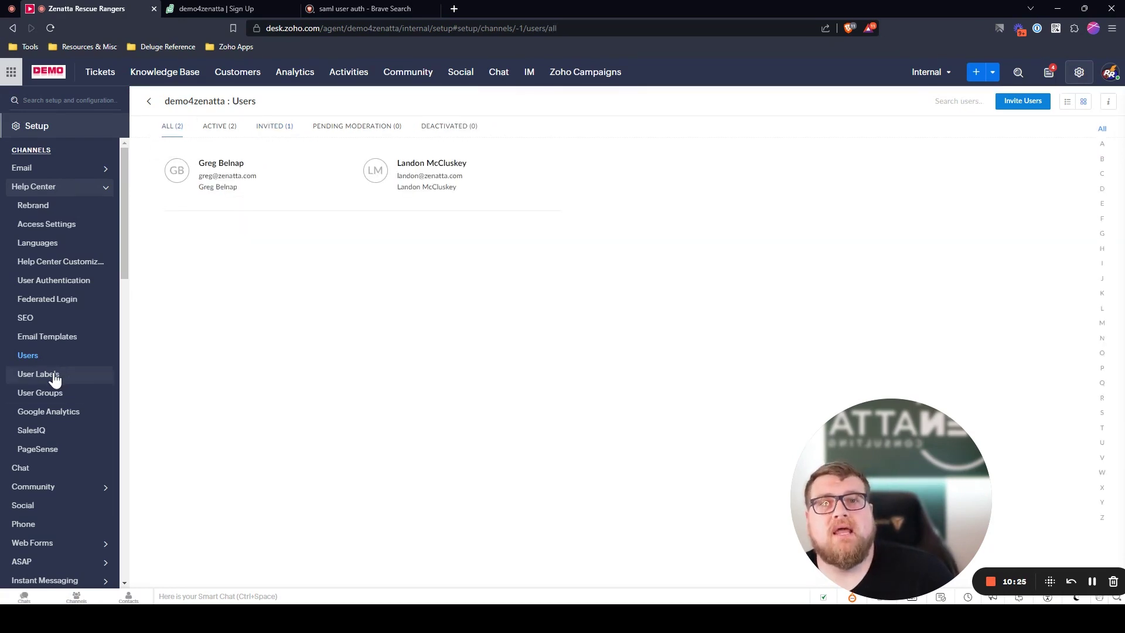
pyautogui.click(55, 378)
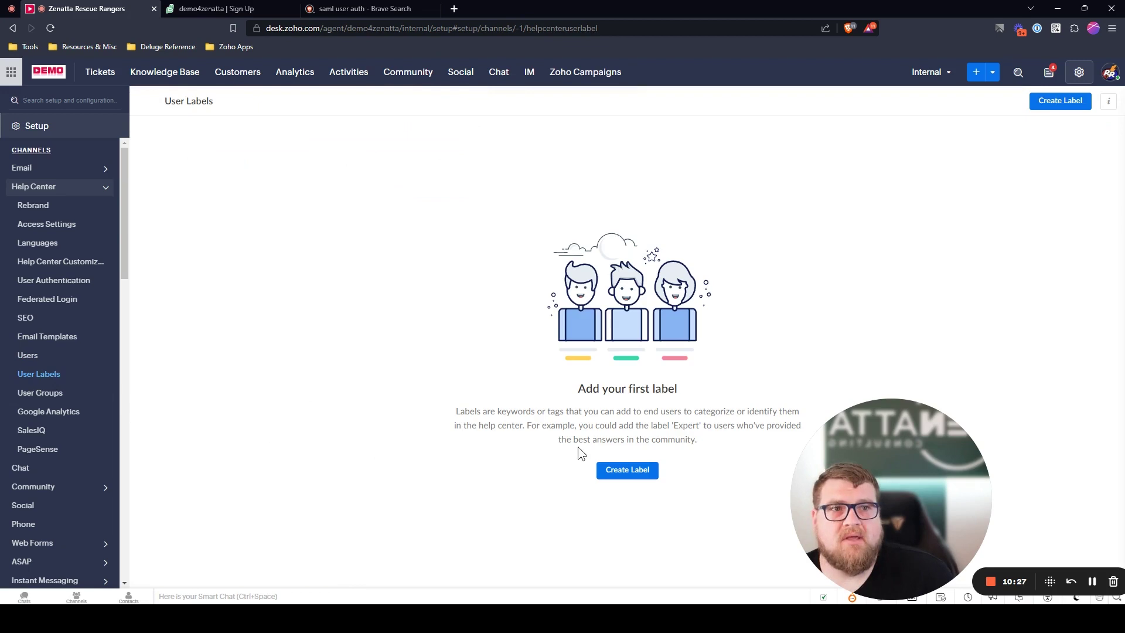
# Step: Review the User Groups and User Labels settings, then open the Google Analytics 4 authentication page
pyautogui.click(40, 393)
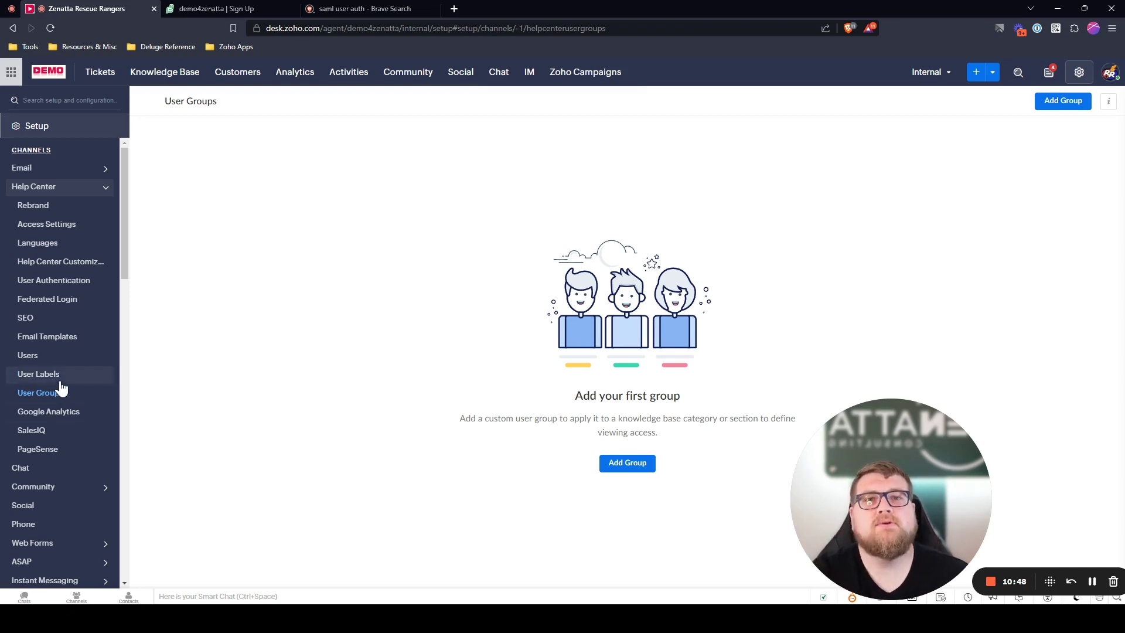
pyautogui.click(40, 375)
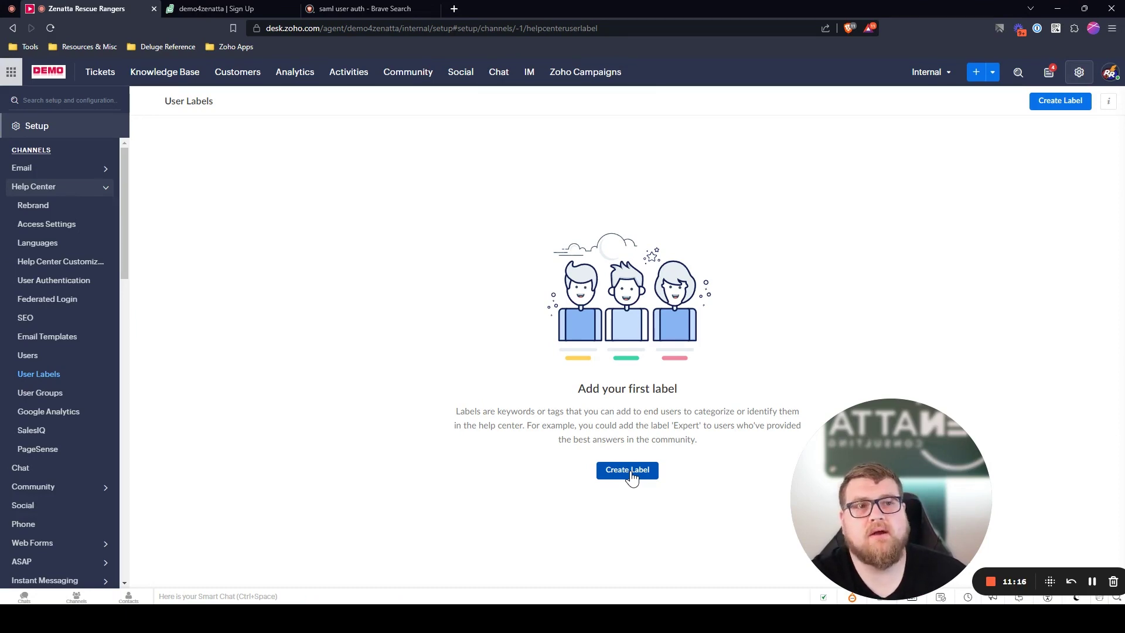
pyautogui.click(49, 413)
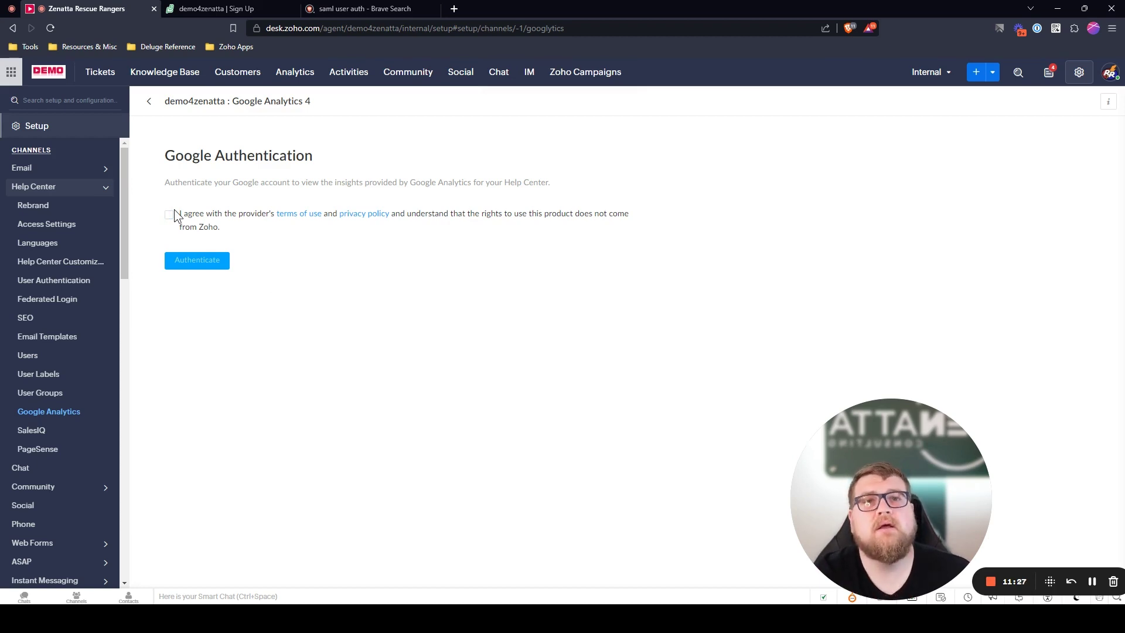
# Step: Check the SalesIQ and chat settings and the demo4zenatta help center's rebranding, then return to chat settings
pyautogui.click(35, 432)
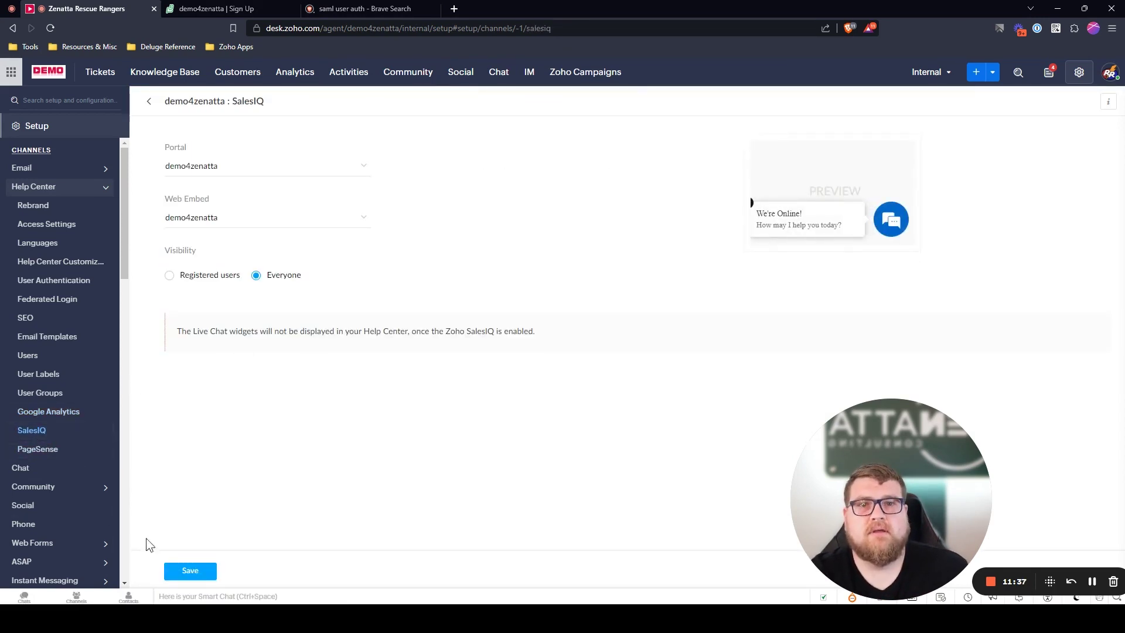
pyautogui.click(20, 468)
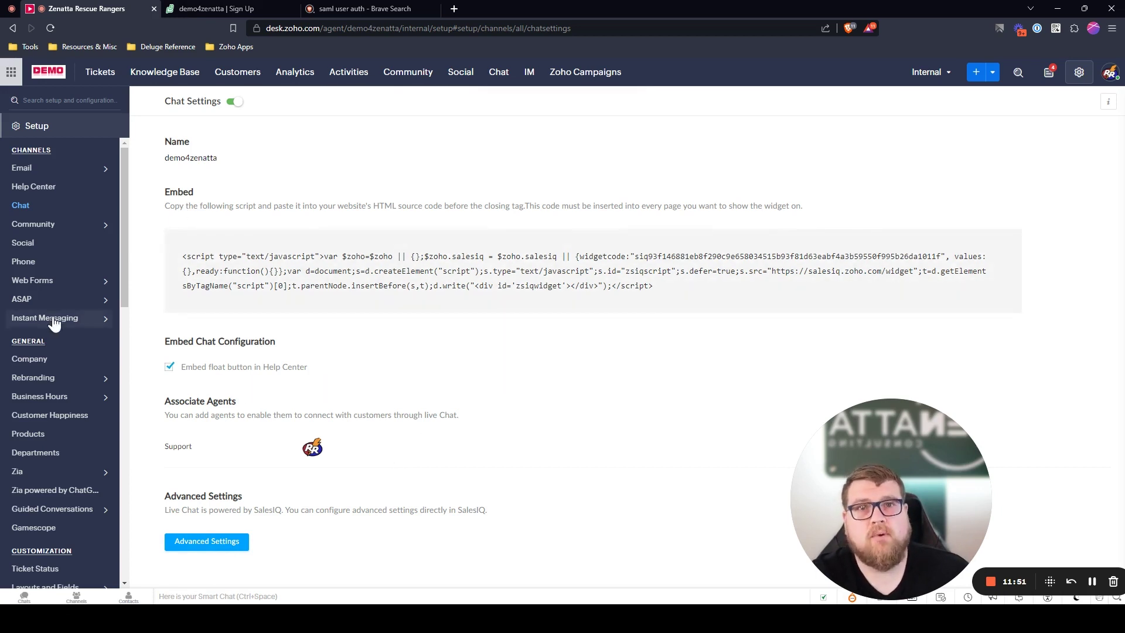
pyautogui.click(46, 192)
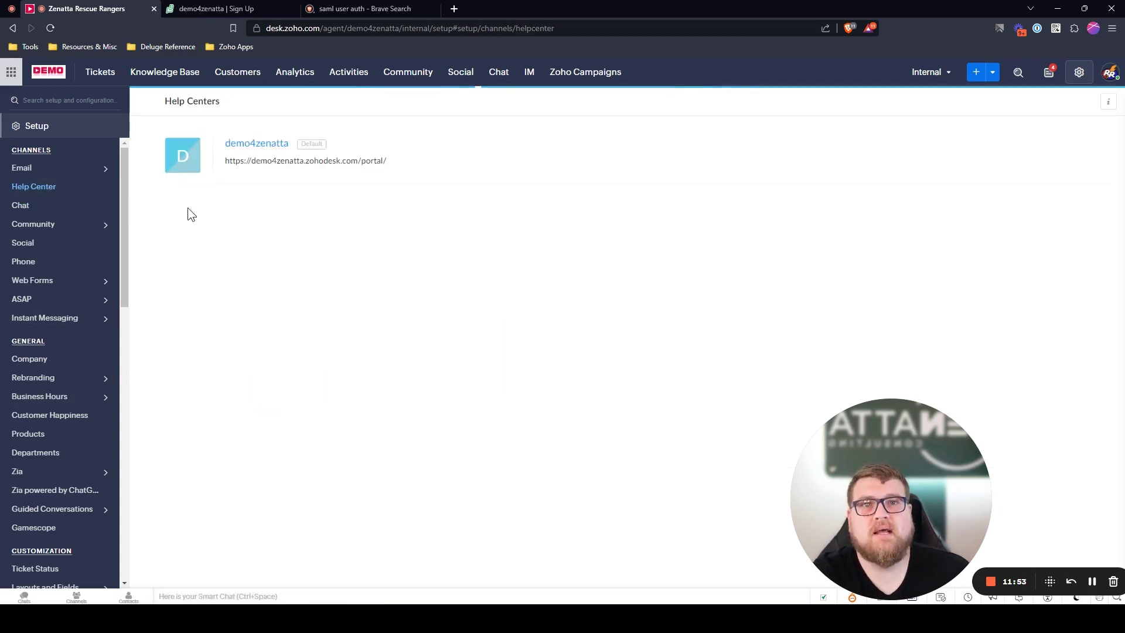
pyautogui.click(254, 146)
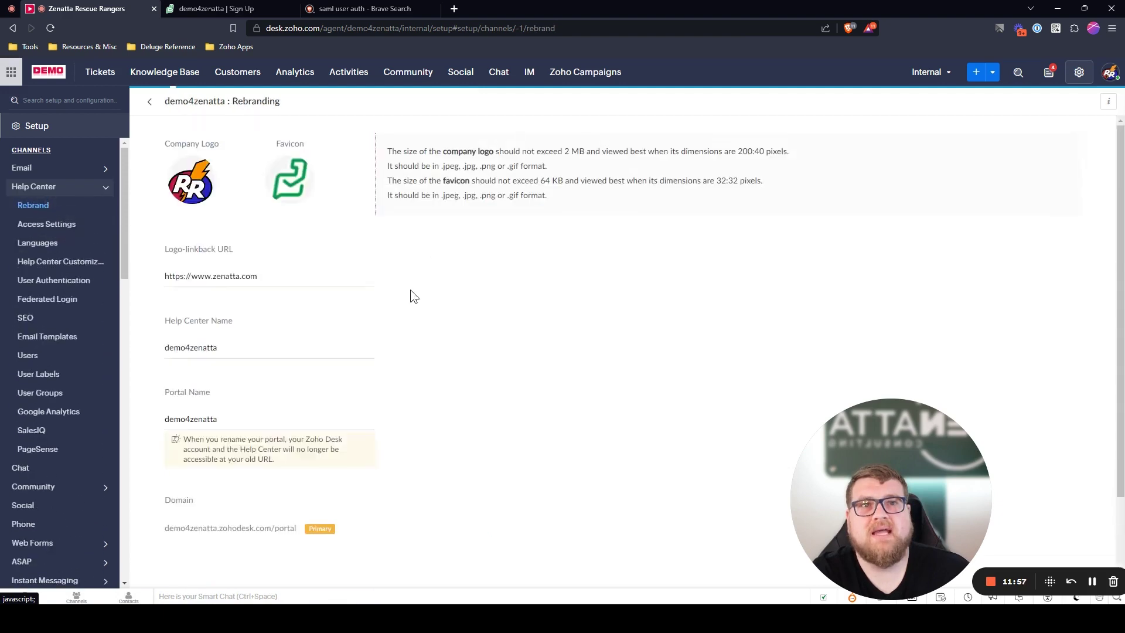
pyautogui.click(21, 469)
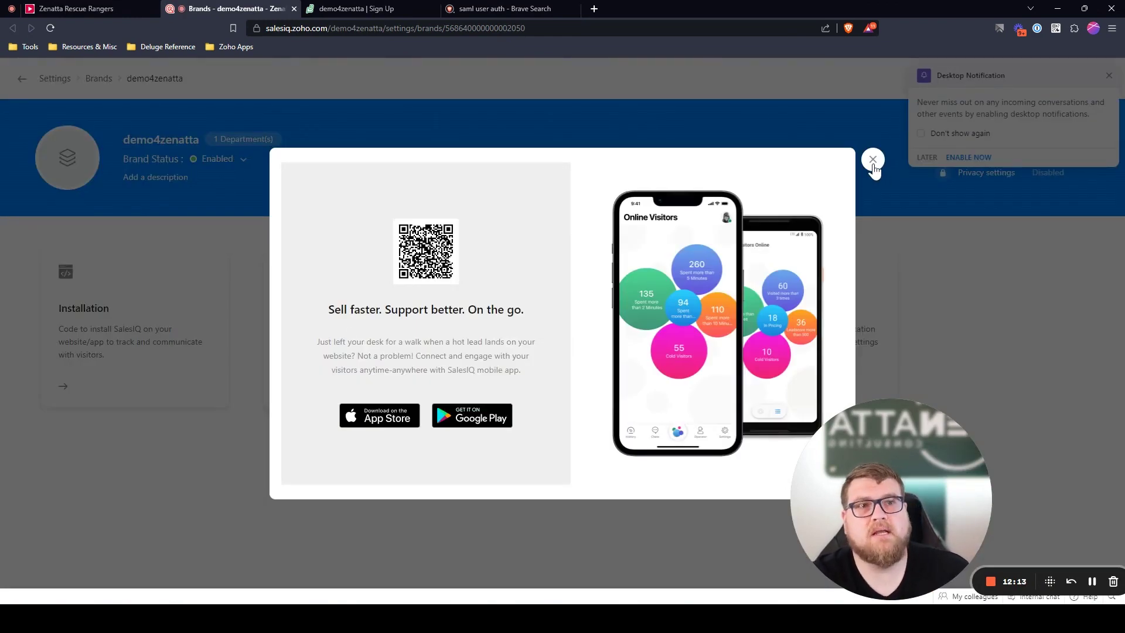
# Step: Dismiss the app promo, inspect demo4zenatta's Flow Controls in SalesIQ, and return to the brand overview
pyautogui.click(873, 159)
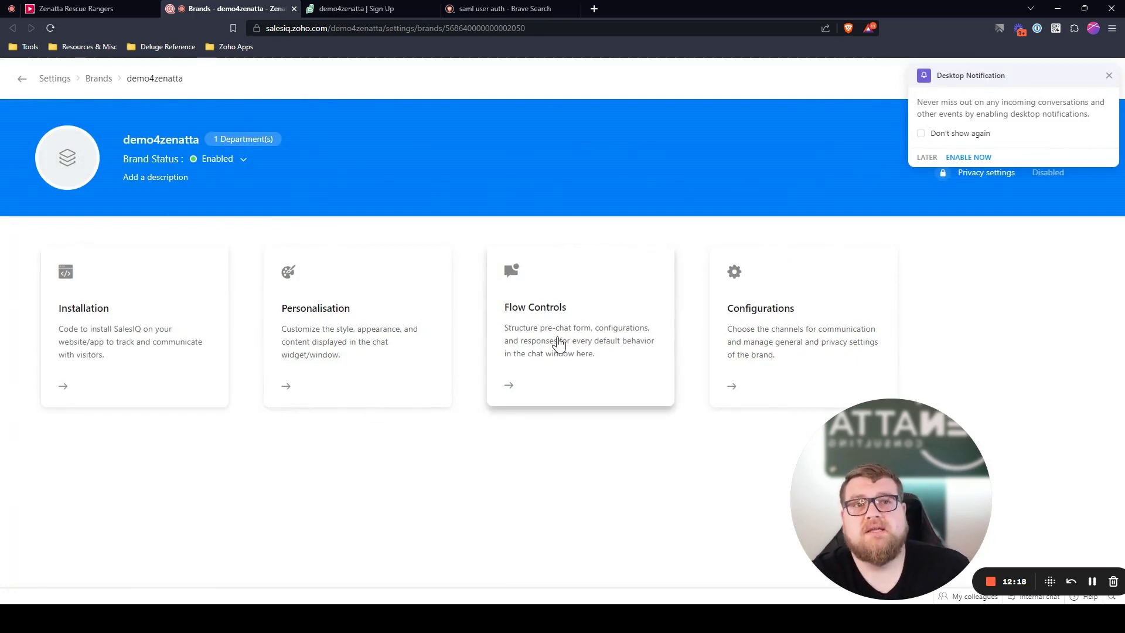
pyautogui.click(555, 341)
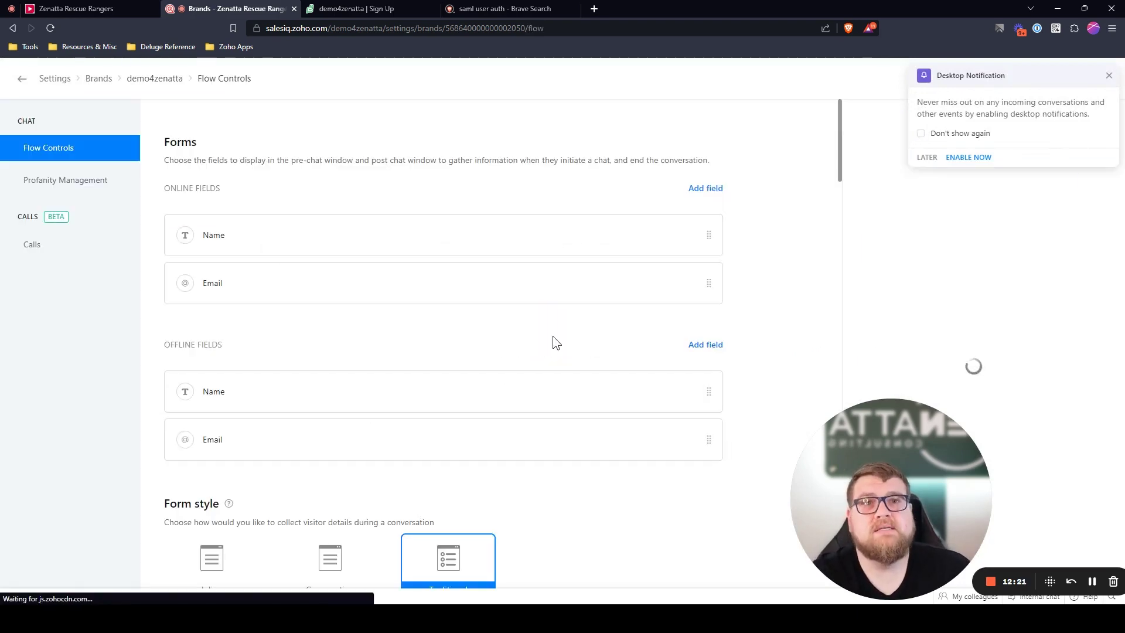
pyautogui.scroll(-4, 565, 335)
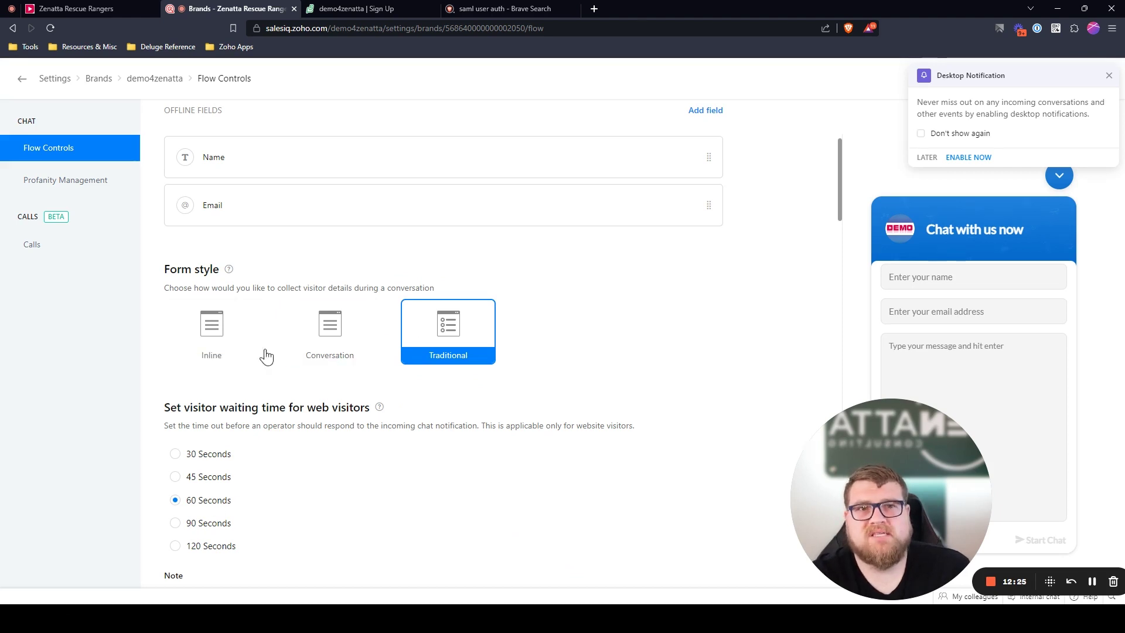
pyautogui.scroll(4, 796, 300)
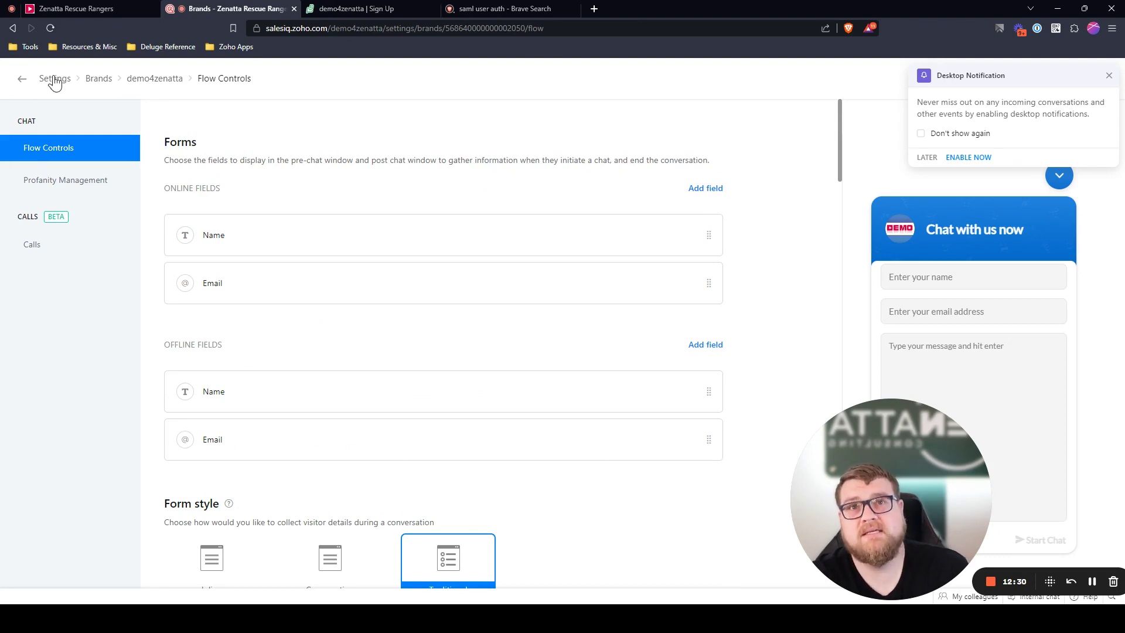
pyautogui.click(136, 78)
pyautogui.click(1108, 76)
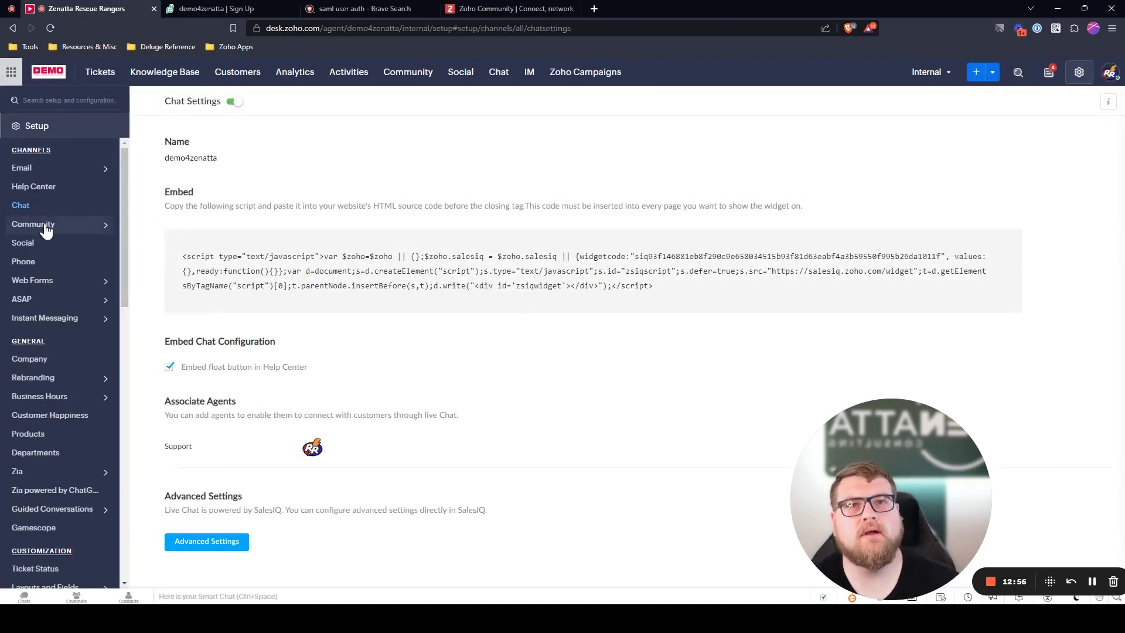
pyautogui.click(47, 230)
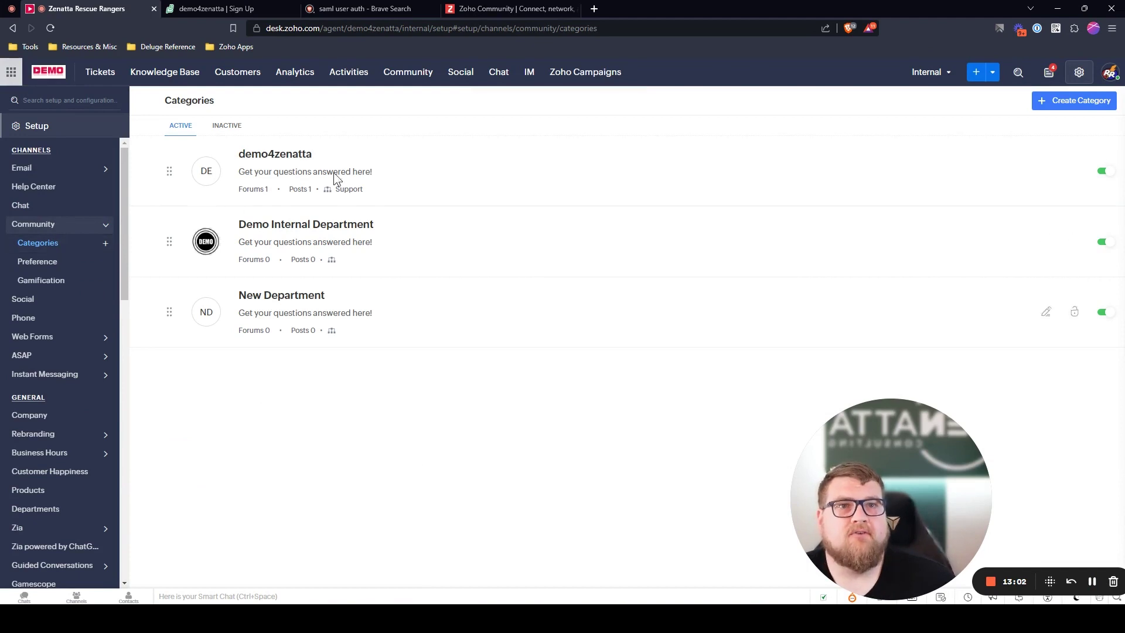
pyautogui.click(41, 265)
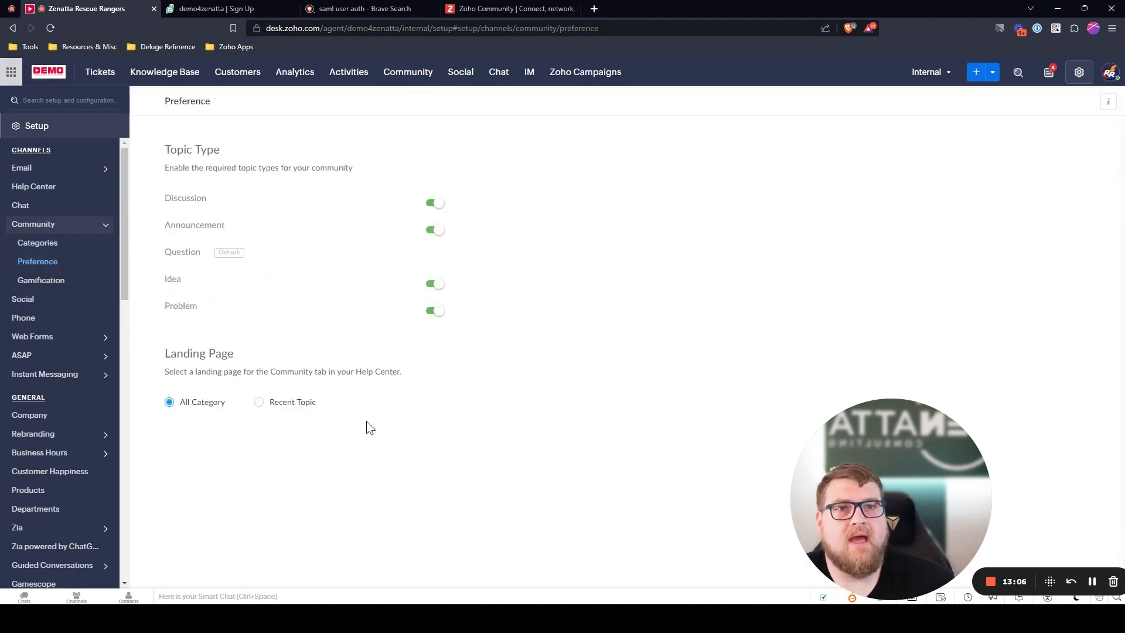
pyautogui.click(37, 242)
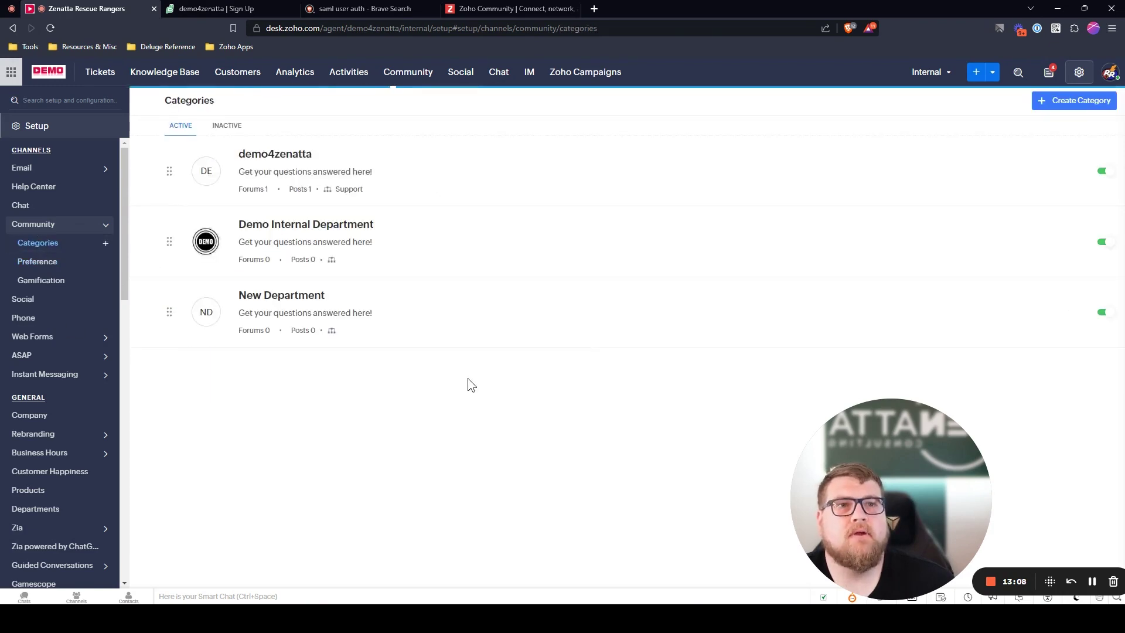
pyautogui.click(271, 156)
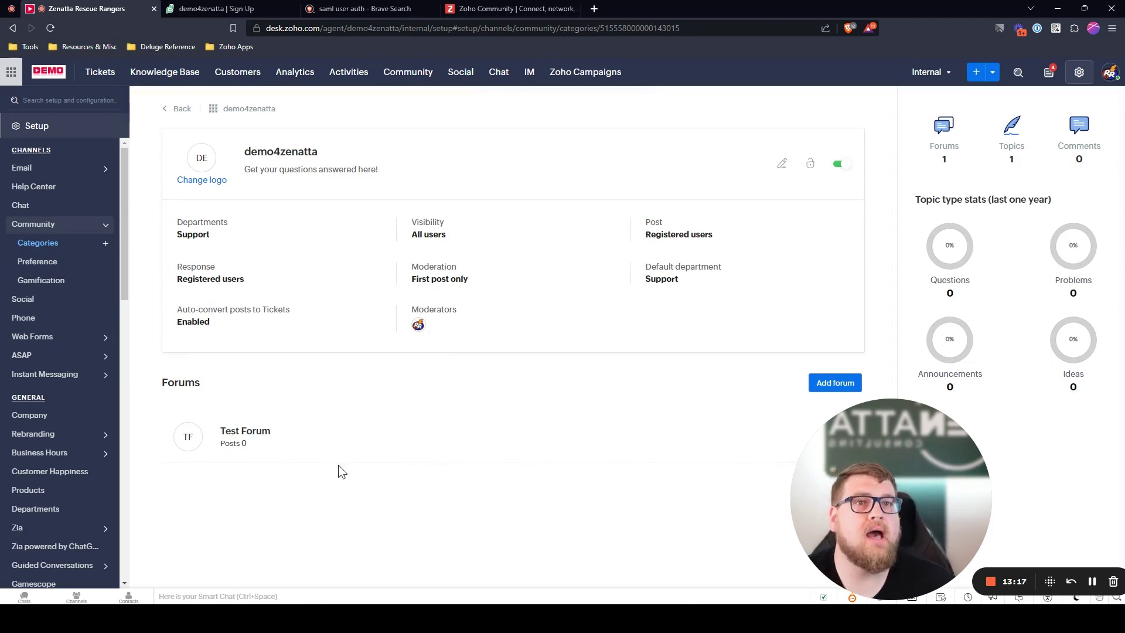
pyautogui.click(180, 109)
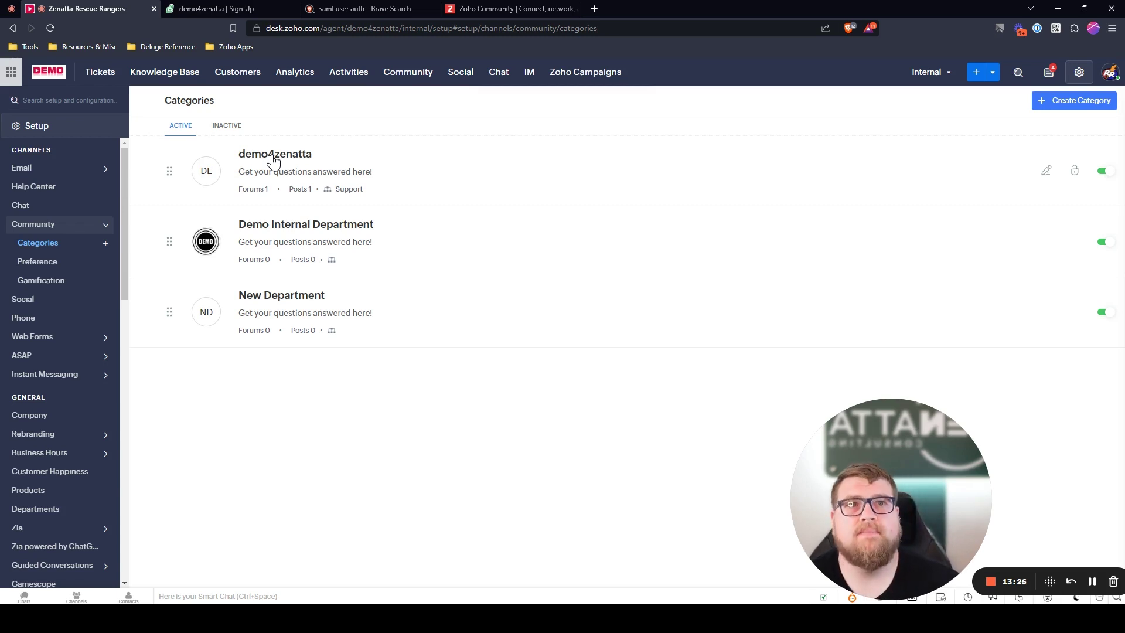
pyautogui.click(505, 9)
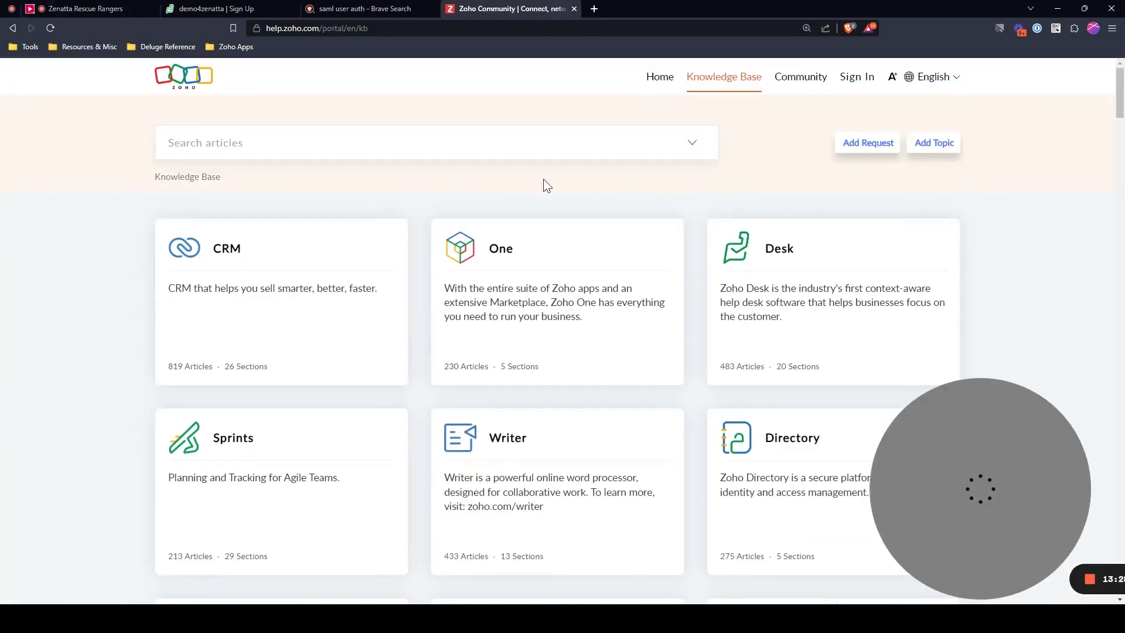
# Step: Go to the help.zoho.com help center home page
pyautogui.click(385, 30)
pyautogui.write('h')
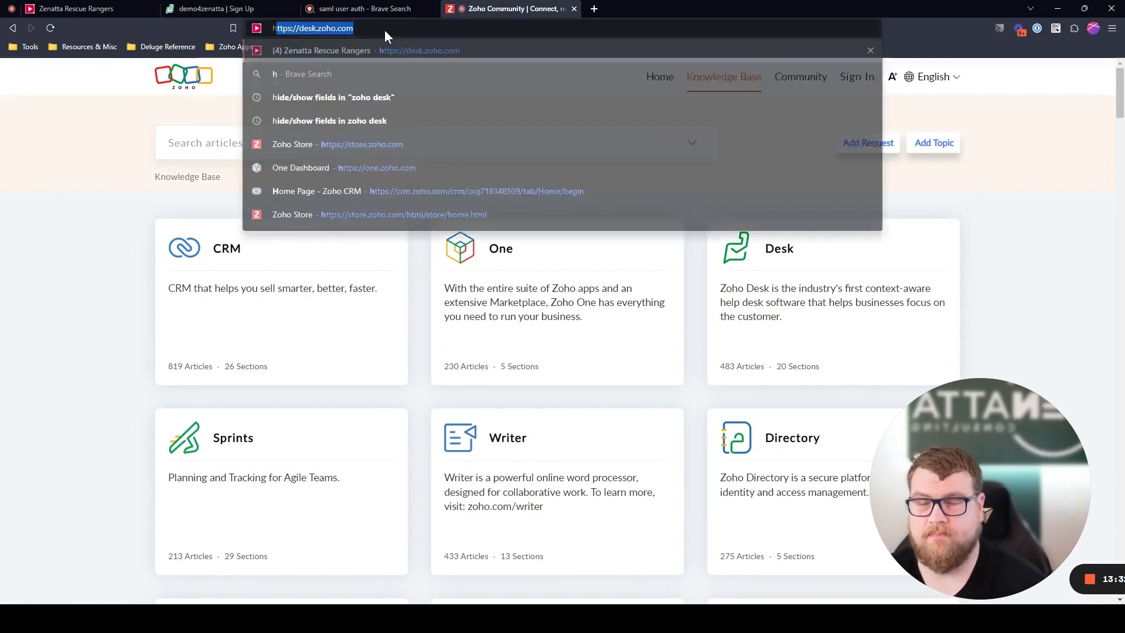
pyautogui.write('elp.zoho.com')
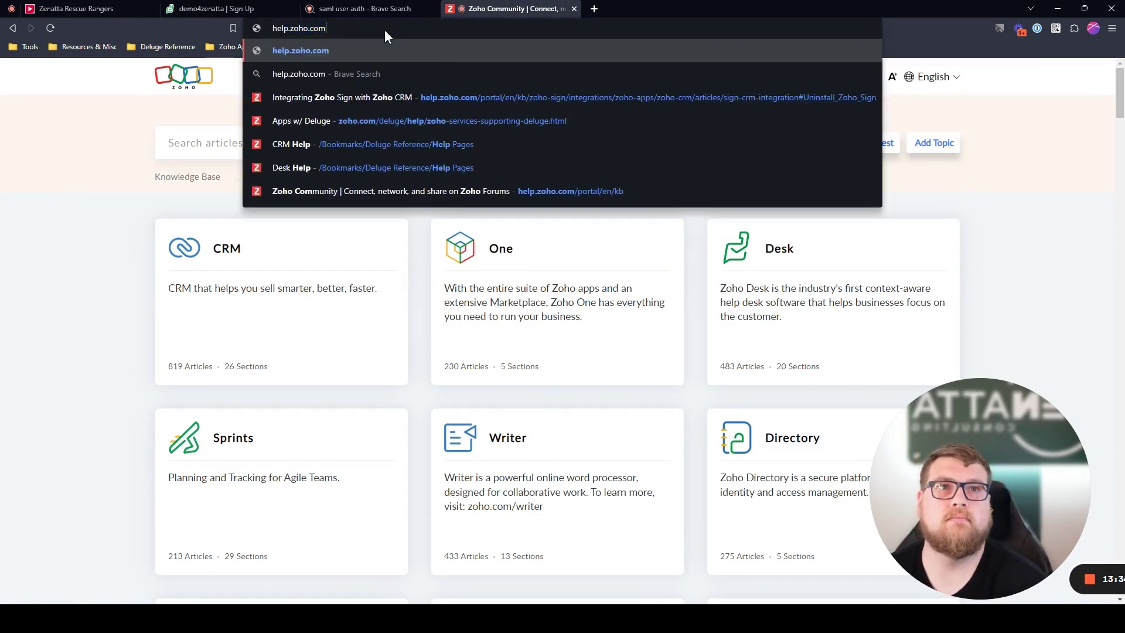
pyautogui.press('Return')
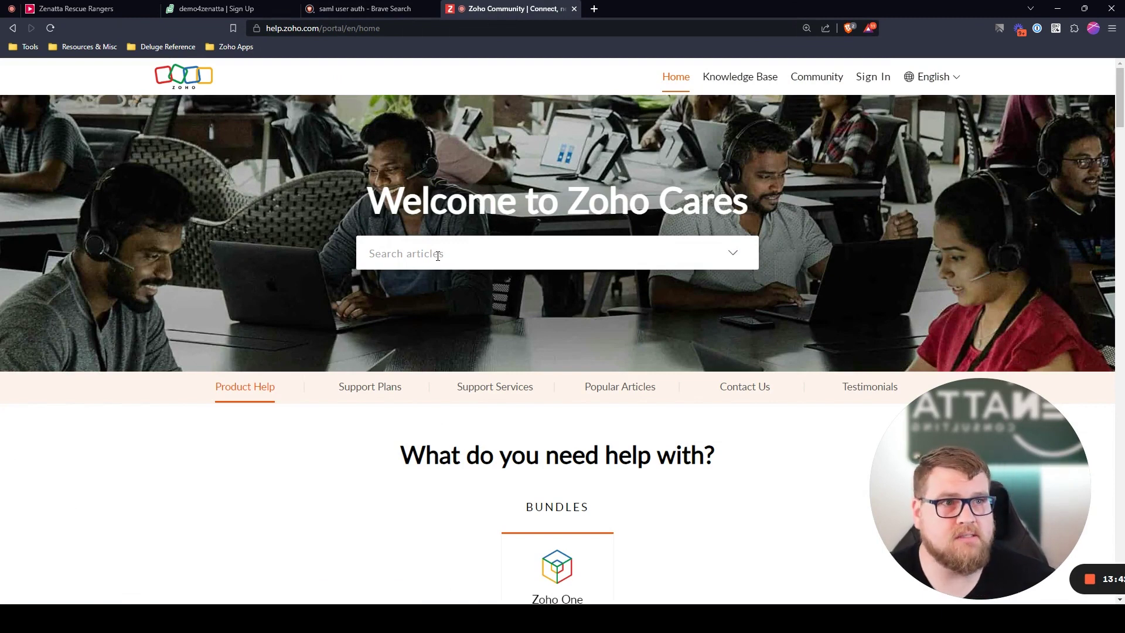
pyautogui.scroll(-4, 435, 266)
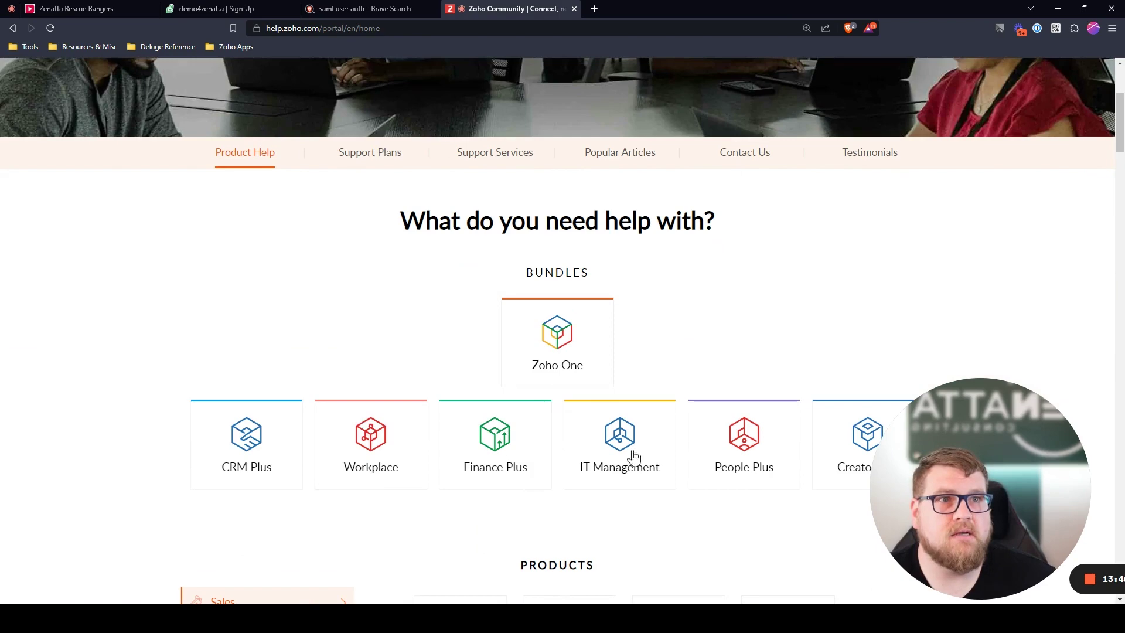
pyautogui.scroll(5, 627, 445)
# Step: Open the CRM Plus Admin Guide's User settings and its Assigning Users and Applications article
pyautogui.click(736, 82)
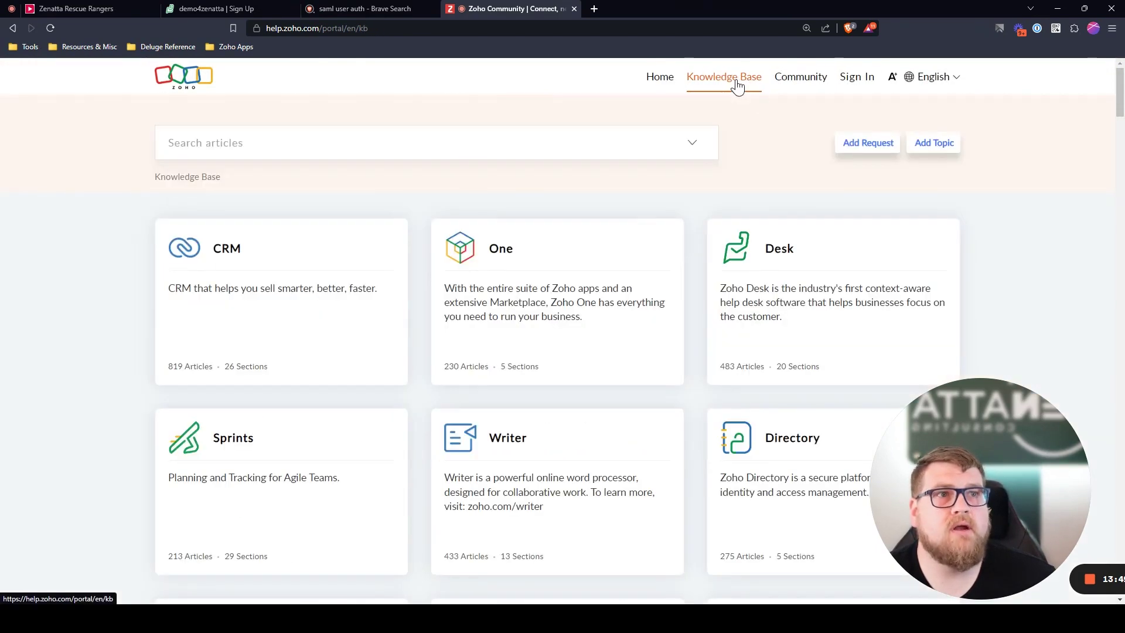
pyautogui.scroll(-8, 258, 261)
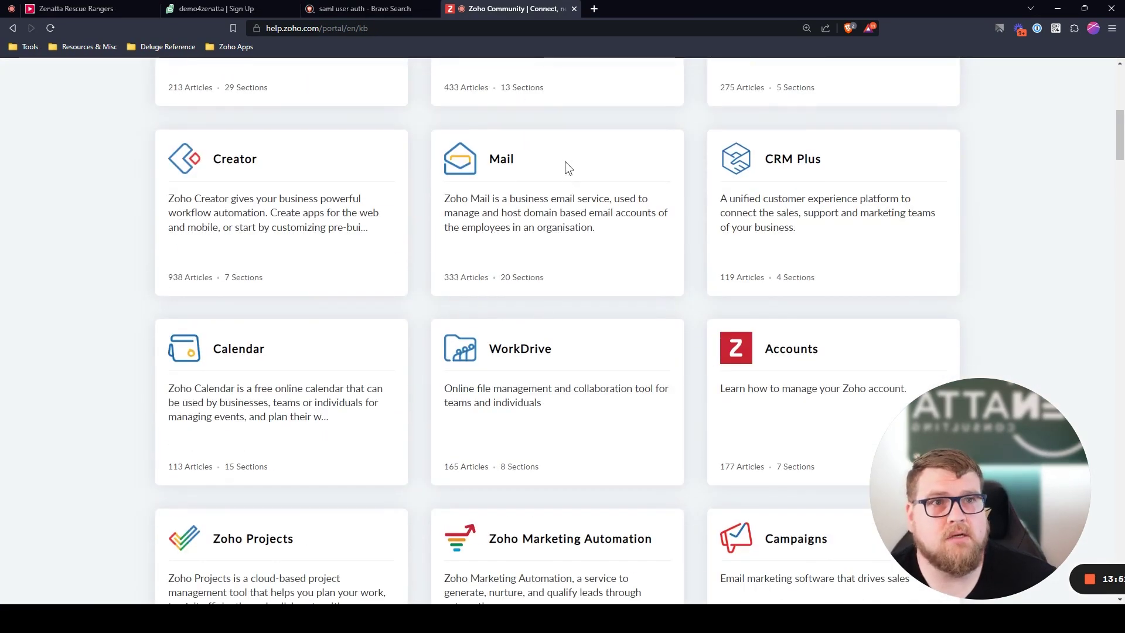
pyautogui.click(793, 159)
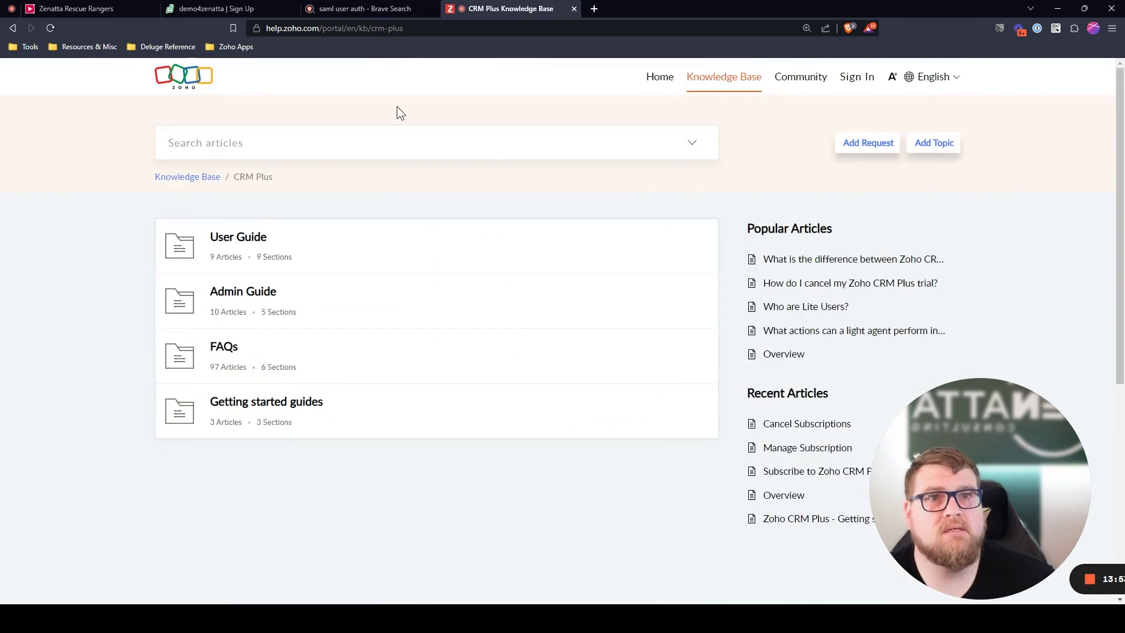
pyautogui.click(237, 293)
pyautogui.click(251, 297)
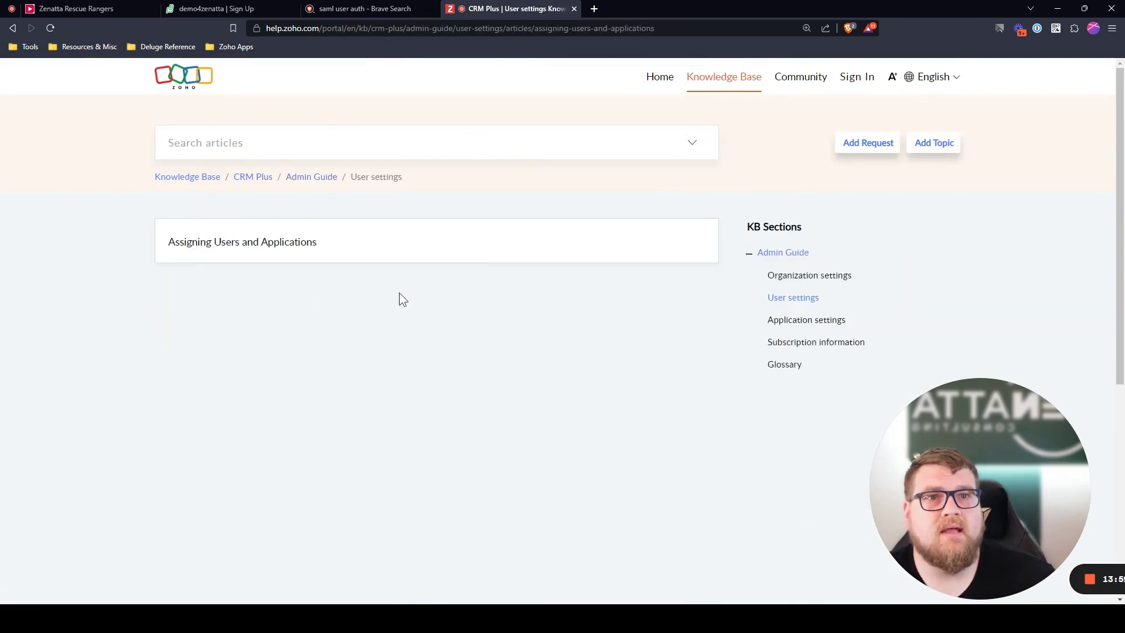
pyautogui.click(405, 241)
# Step: Open the Community and browse the Zoho Campaigns forum's recent posts
pyautogui.click(804, 80)
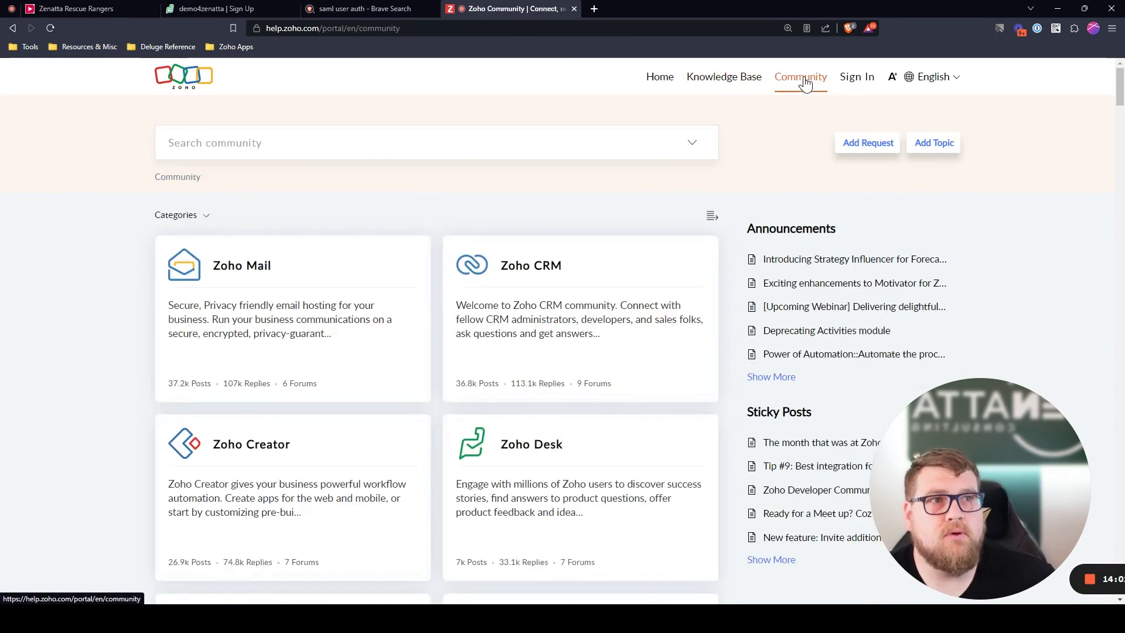
pyautogui.scroll(-7, 234, 339)
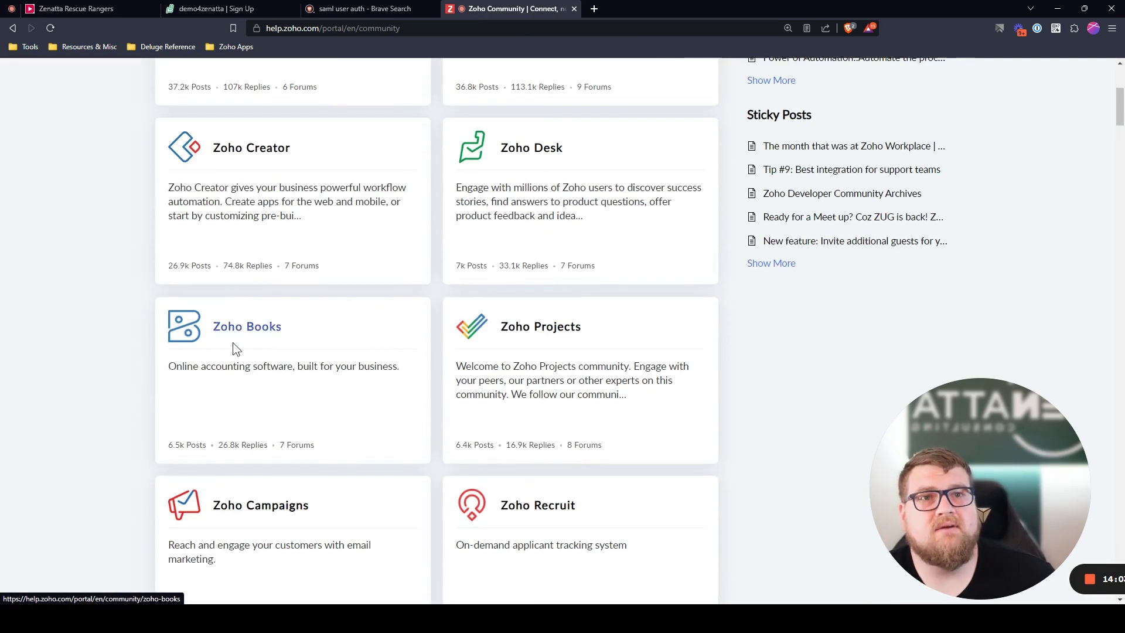
pyautogui.click(241, 392)
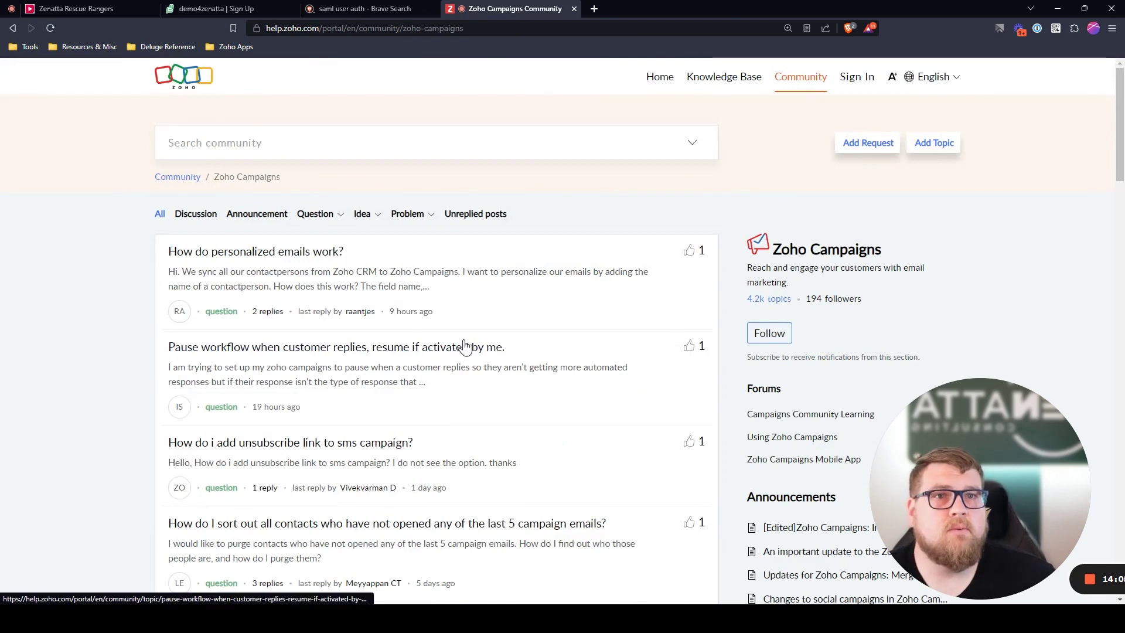
pyautogui.scroll(-3, 328, 304)
pyautogui.scroll(3, 293, 322)
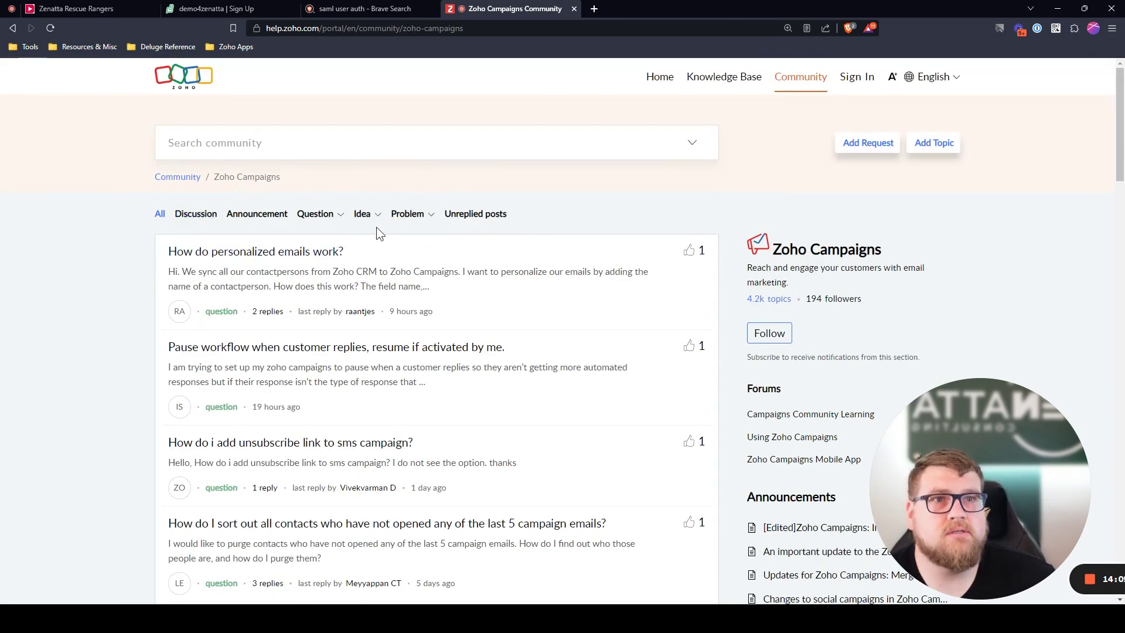
pyautogui.scroll(-8, 364, 358)
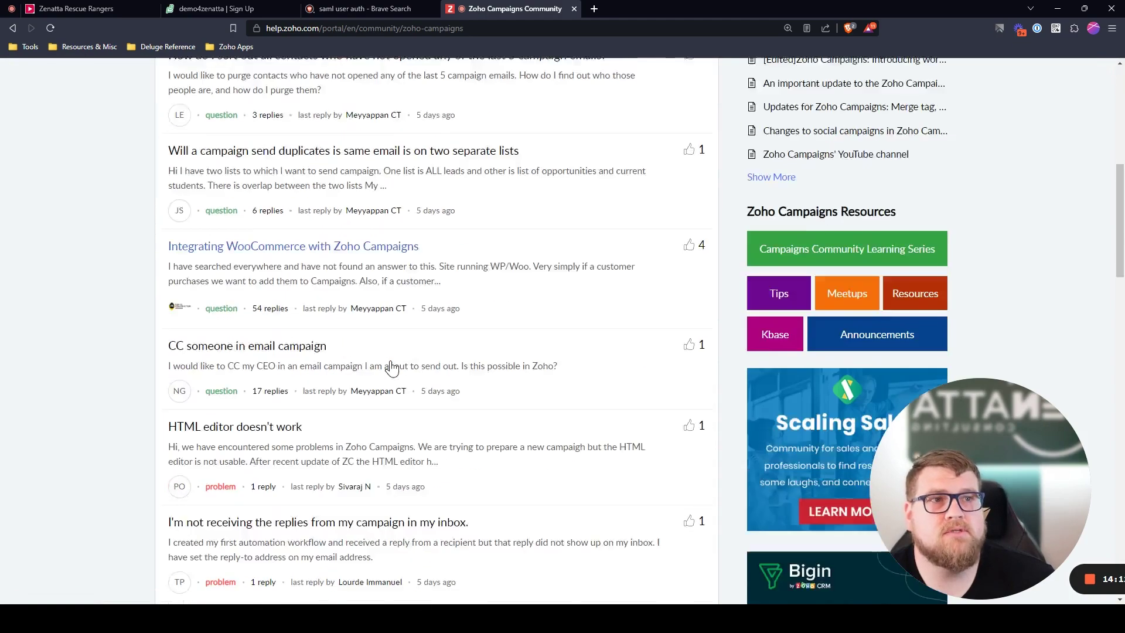
pyautogui.scroll(8, 410, 368)
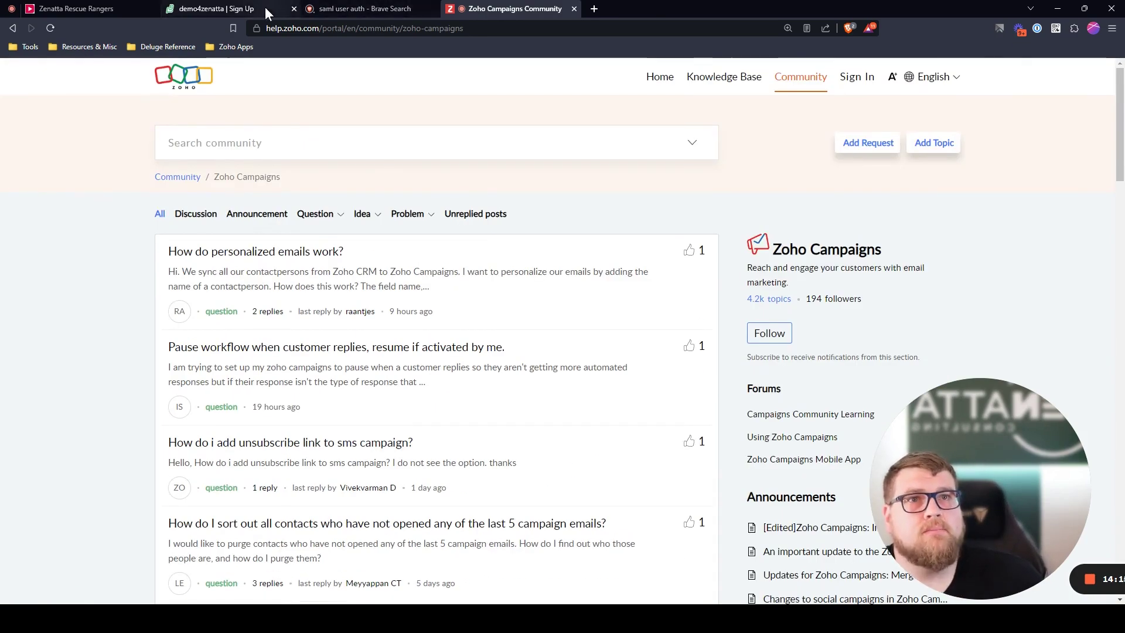
# Step: Bring up the demo4zenatta portal's sign-up form
pyautogui.click(246, 13)
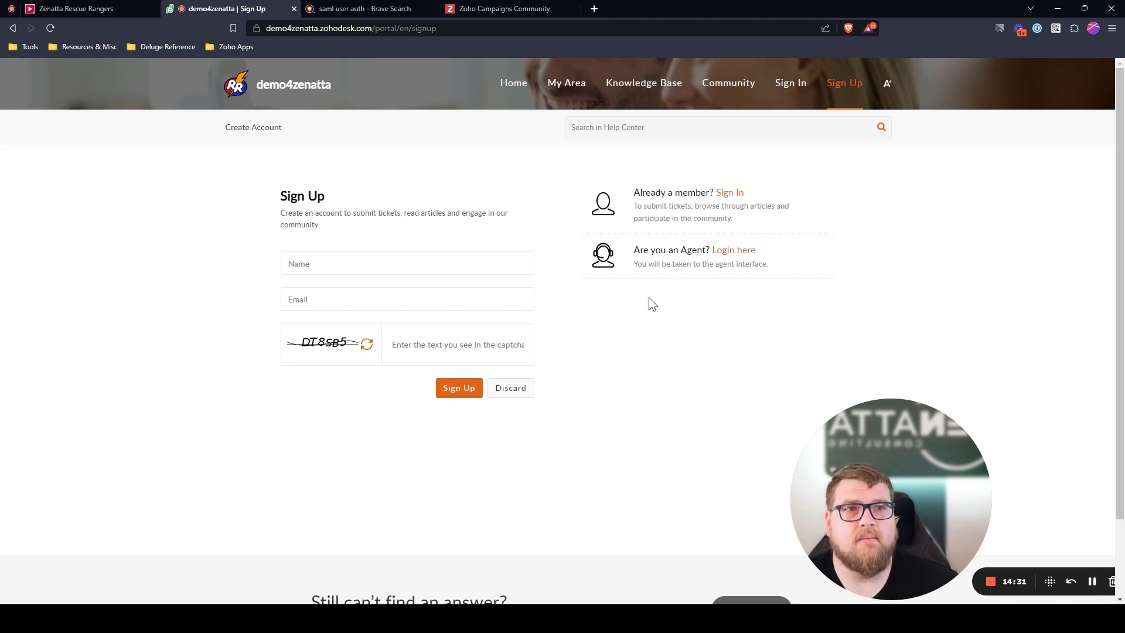
pyautogui.click(1093, 583)
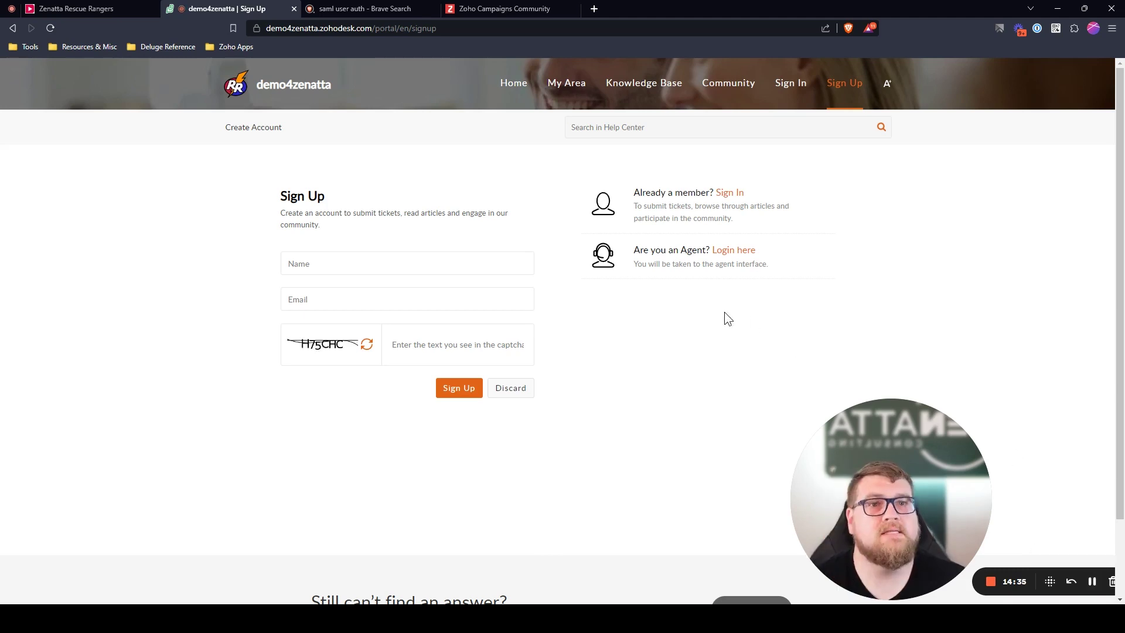
pyautogui.click(513, 87)
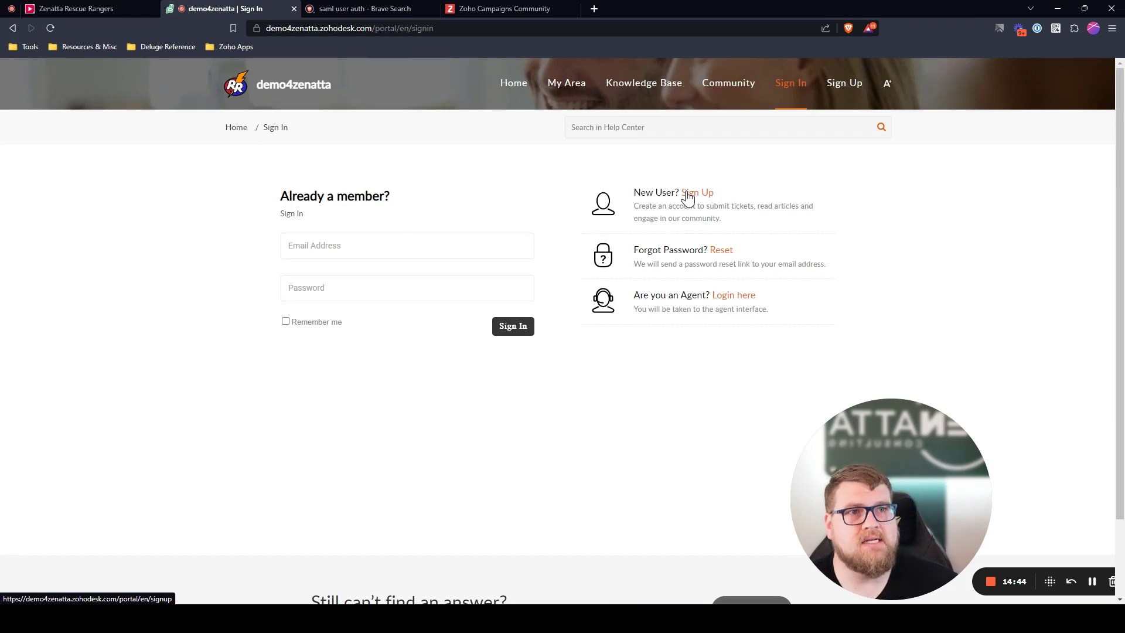
pyautogui.click(687, 196)
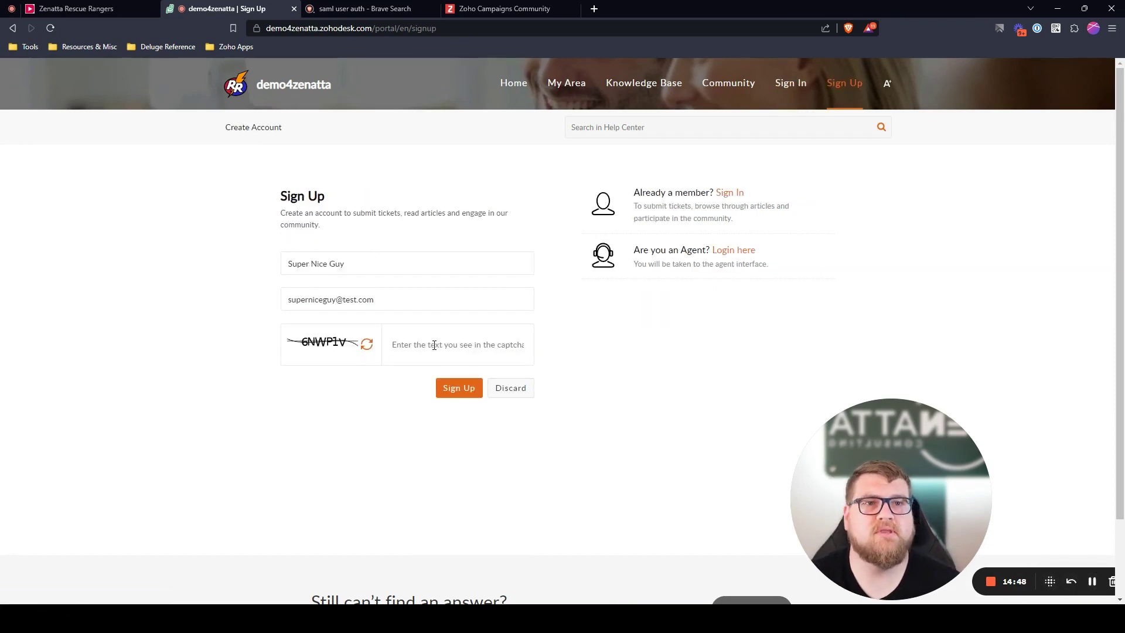
# Step: Enter the captcha and submit the sign-up, retrying with a fresh captcha
pyautogui.click(434, 344)
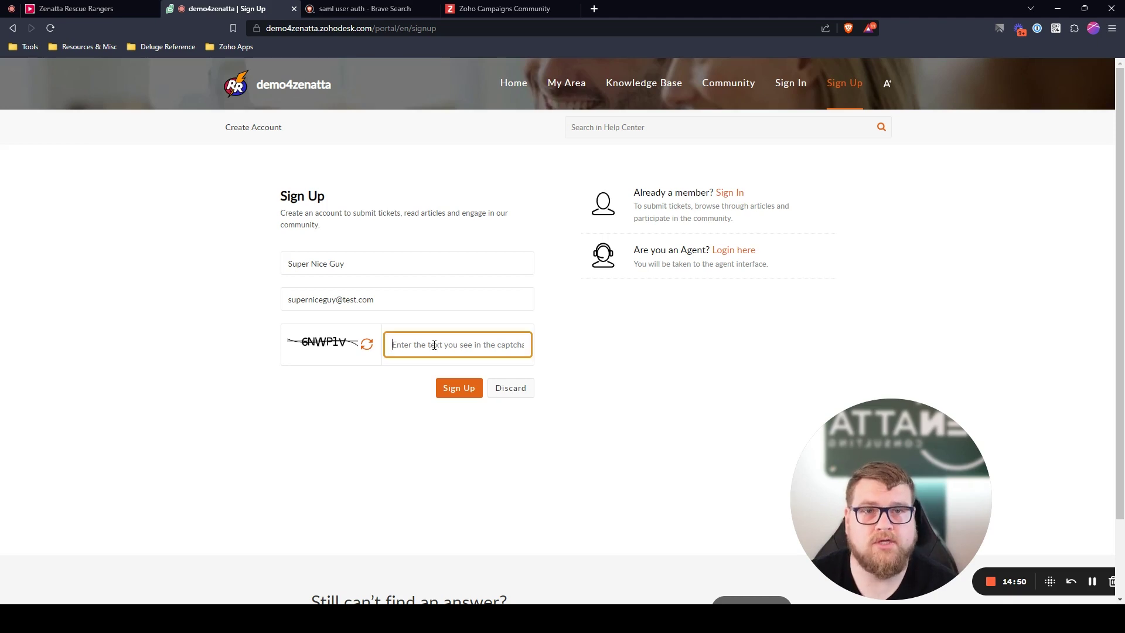
pyautogui.write('6N')
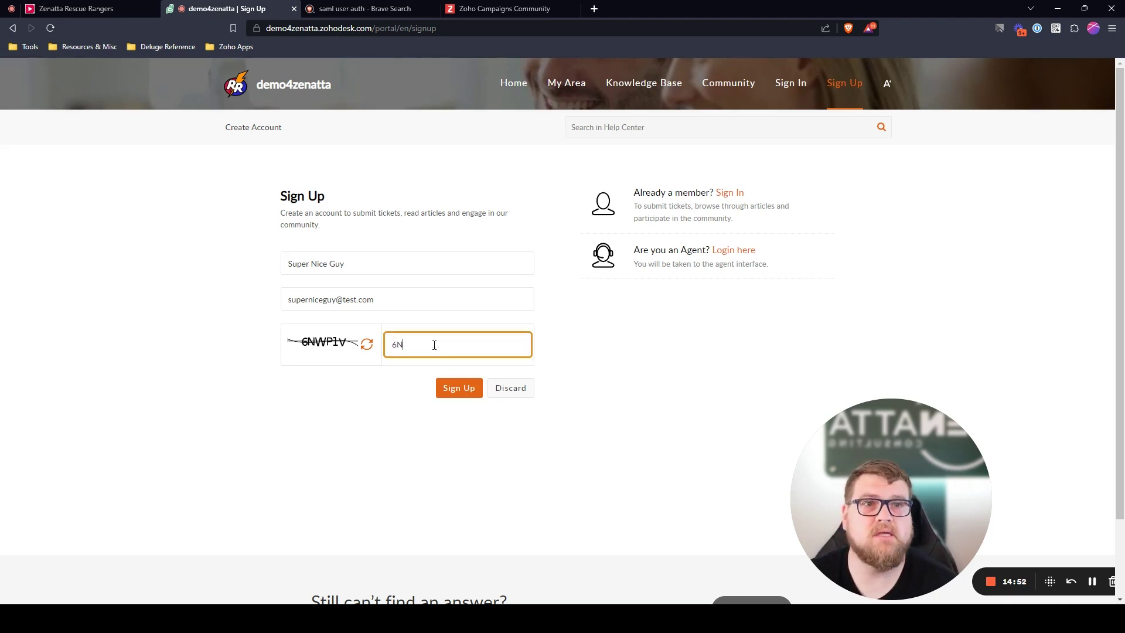
pyautogui.write('WP1V')
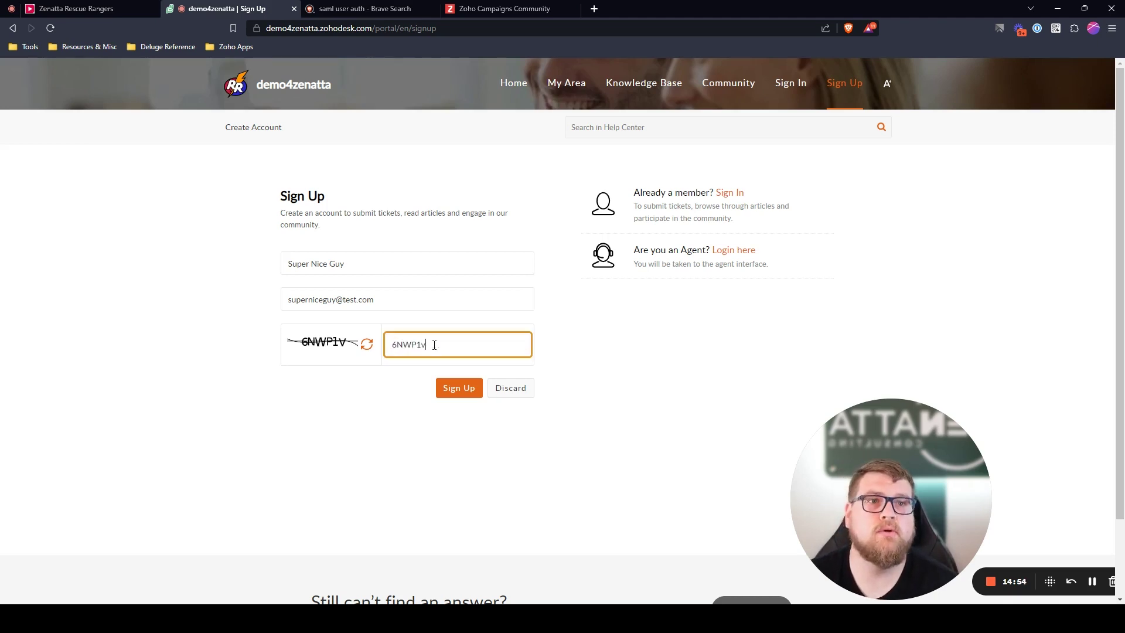
pyautogui.press('Return')
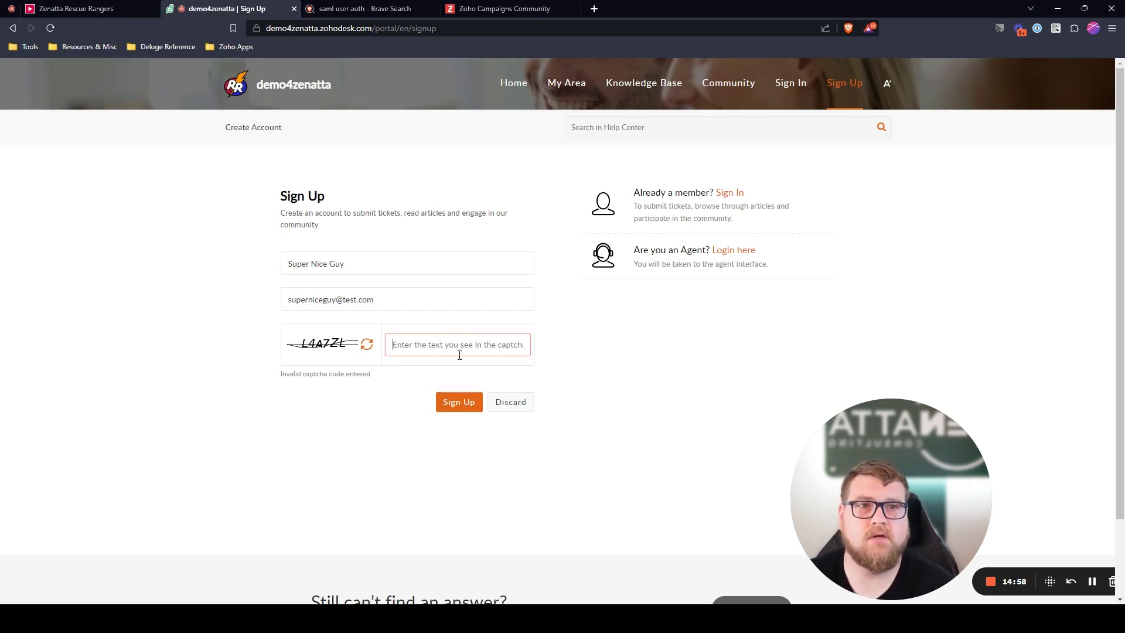
pyautogui.write('L4A')
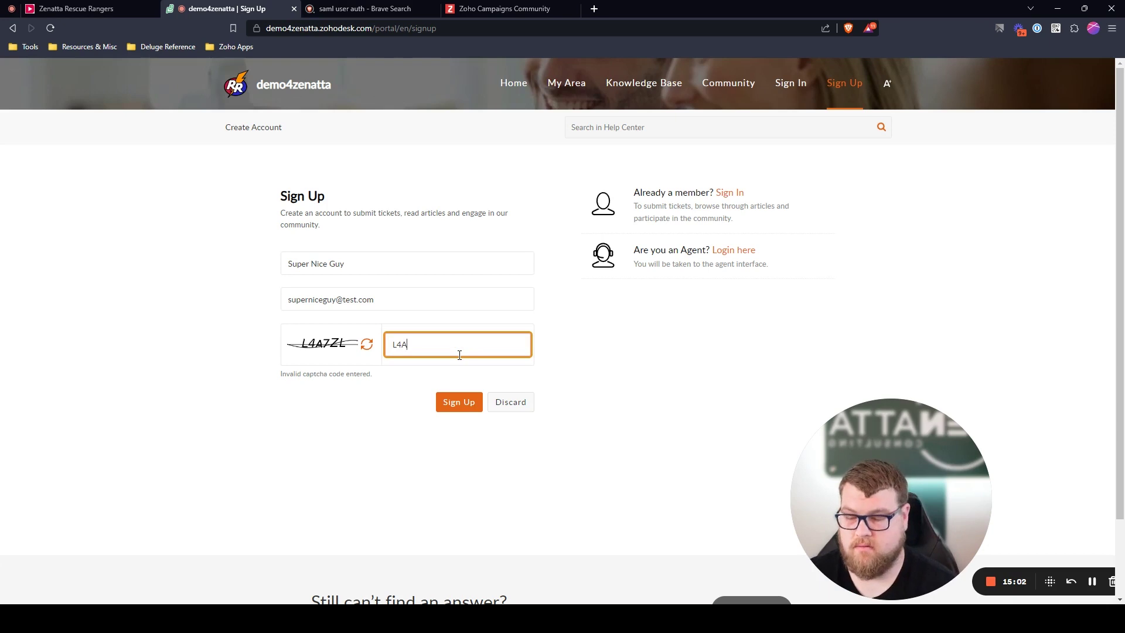
pyautogui.write('7ZL')
pyautogui.press('Return')
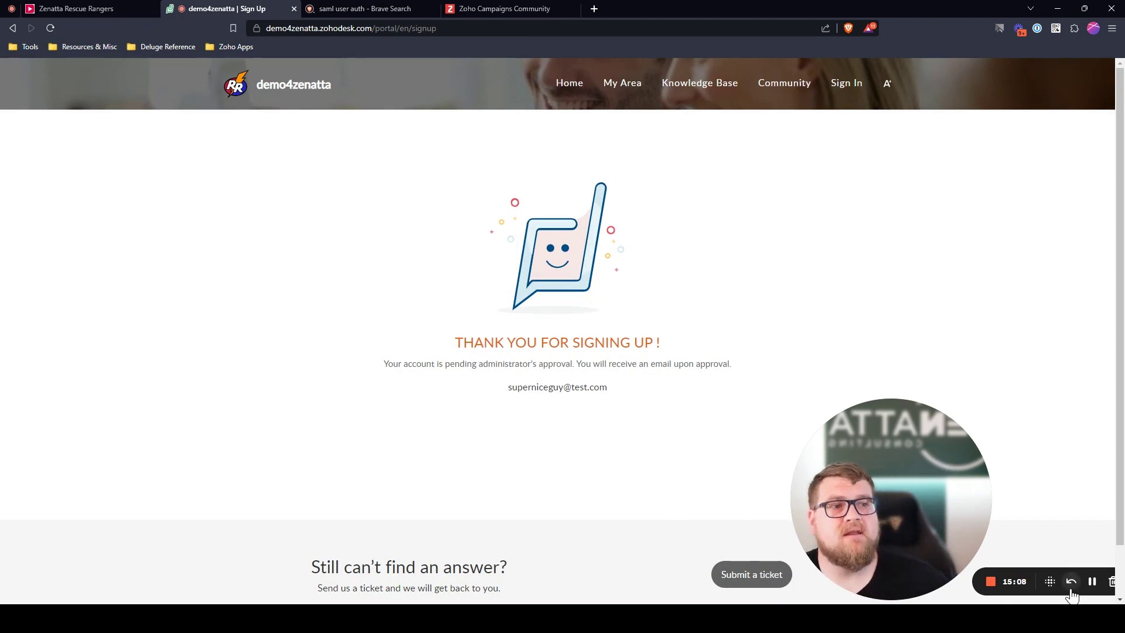
# Step: Approve the sign-up under Help Center Users' Pending Moderation, confirm it under Invited, and return to the portal
pyautogui.click(1093, 583)
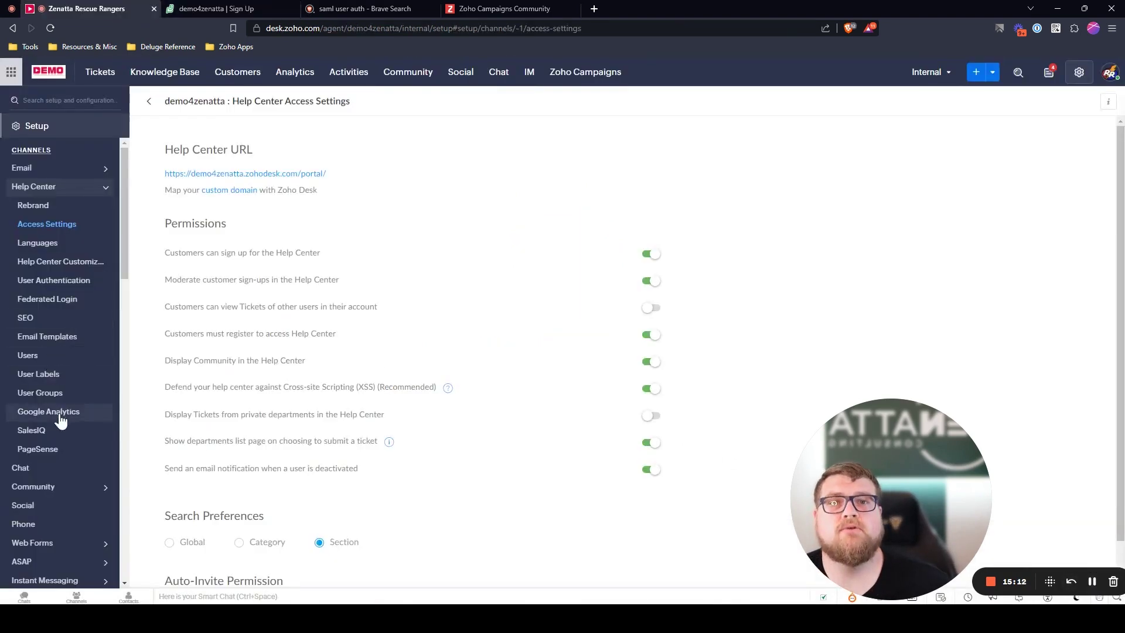
pyautogui.click(35, 358)
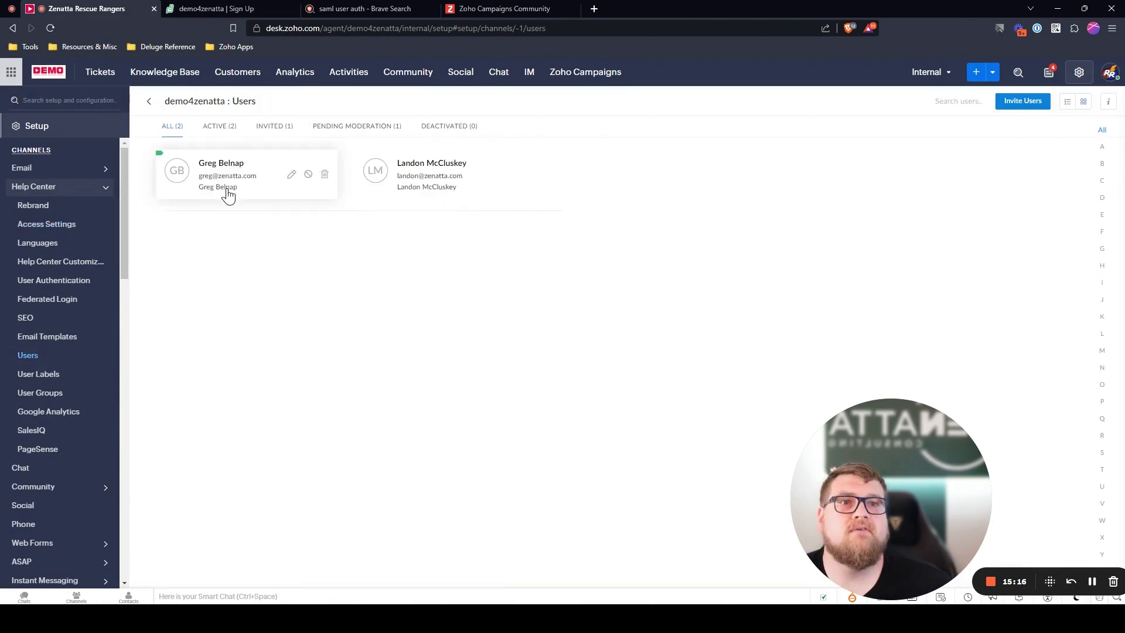
pyautogui.click(357, 126)
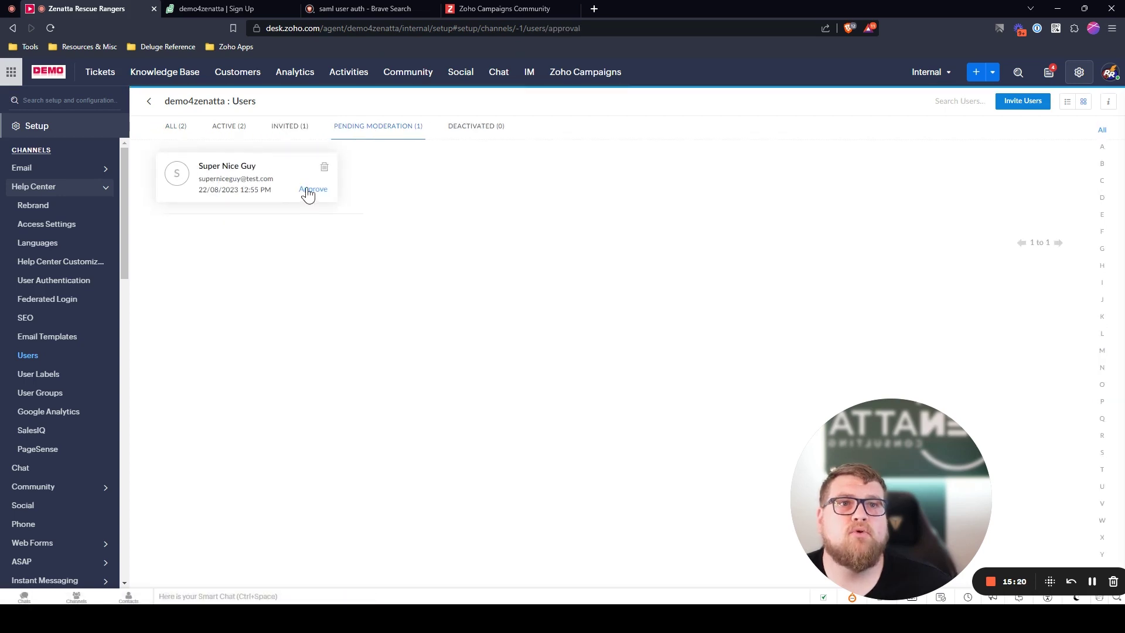
pyautogui.click(306, 189)
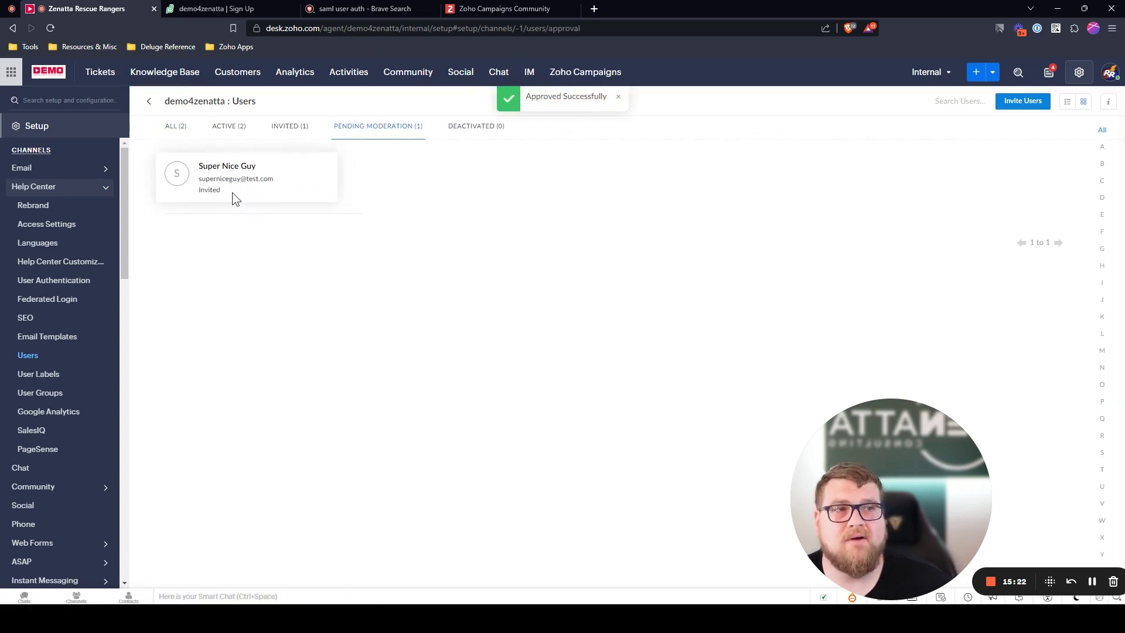
pyautogui.click(293, 132)
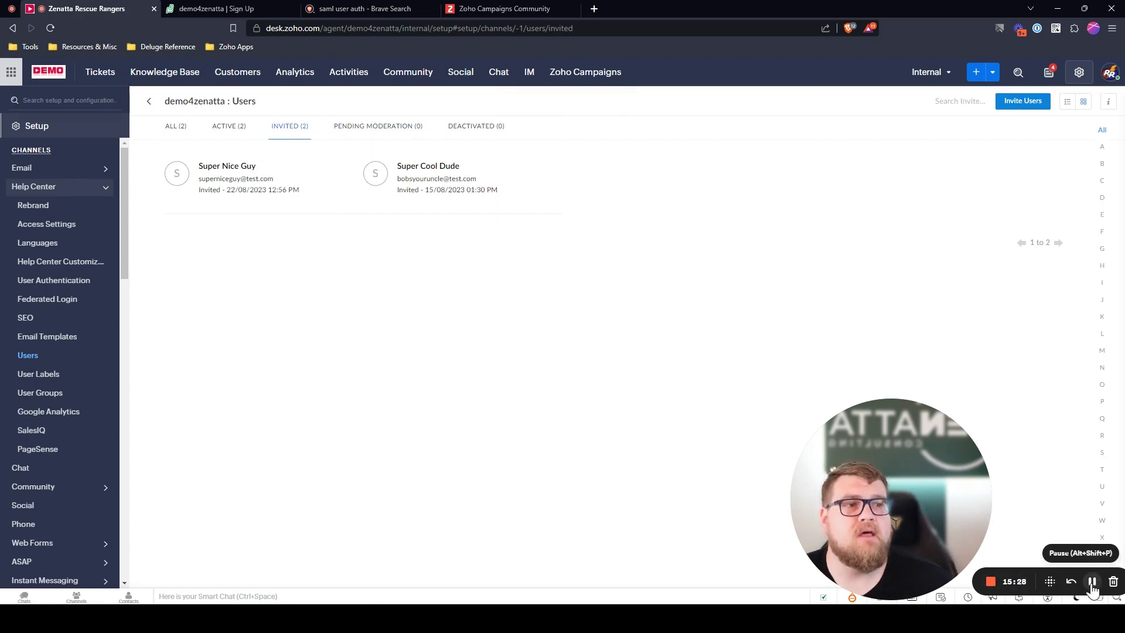
pyautogui.hotkey('ctrl', 'Tab')
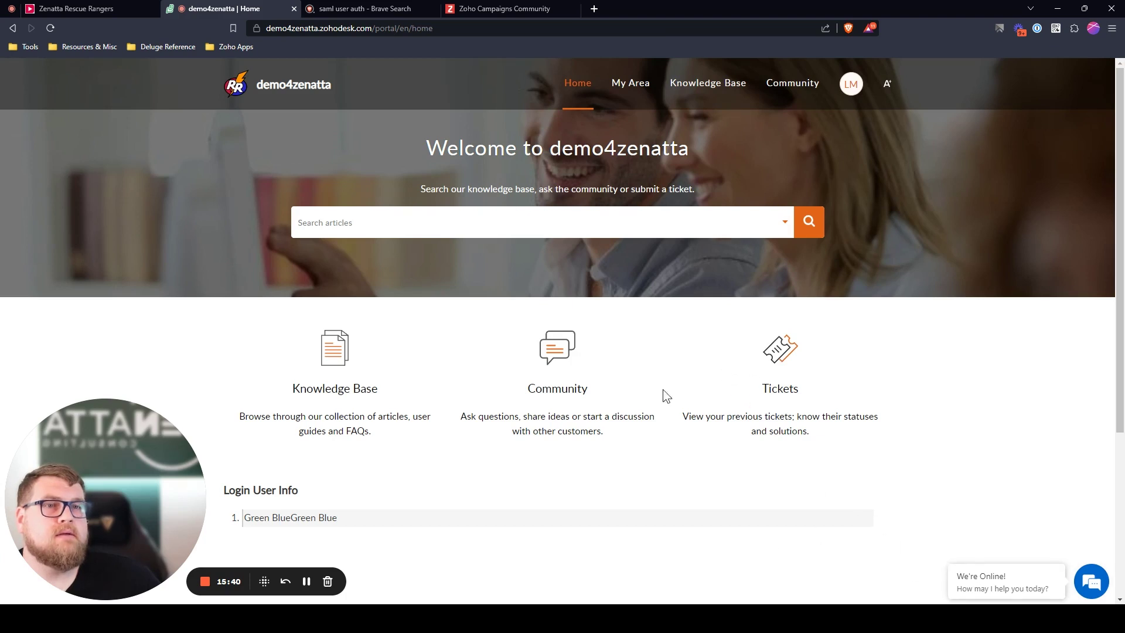
# Step: Start a new ticket from My Area with subject 'test test' and description 'set asrdge asdfg'
pyautogui.click(633, 92)
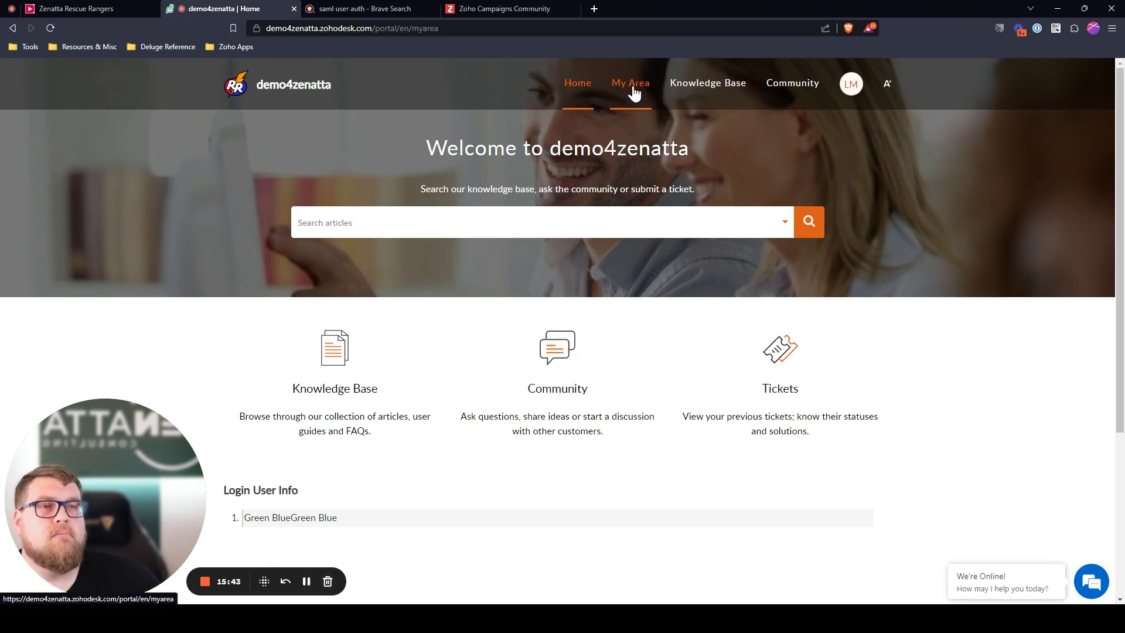
pyautogui.click(724, 186)
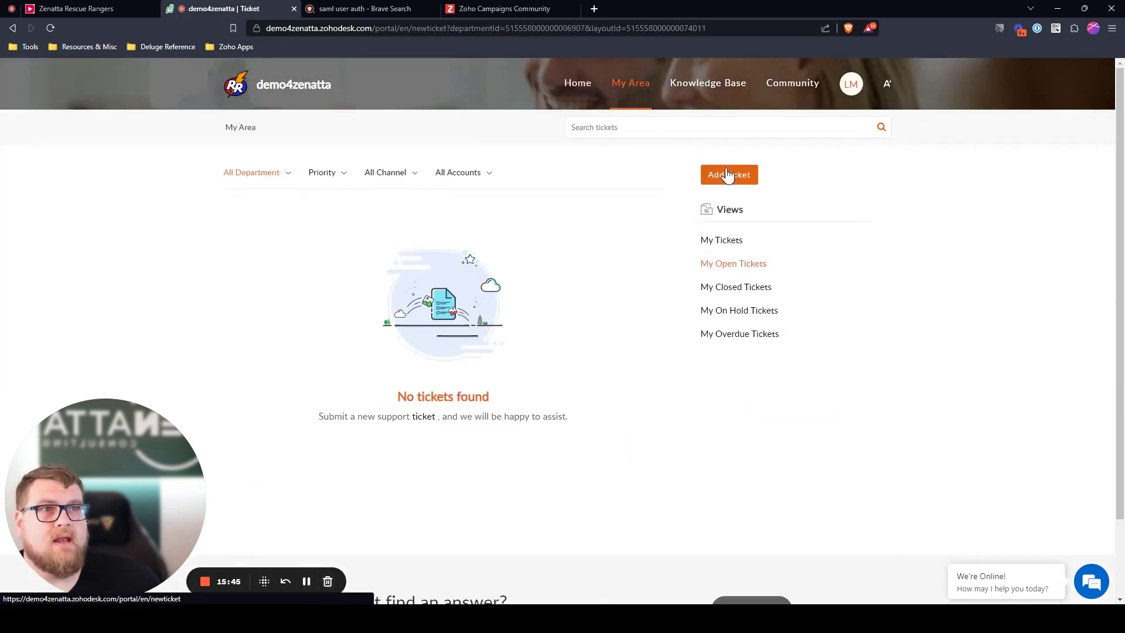
pyautogui.scroll(-2, 746, 311)
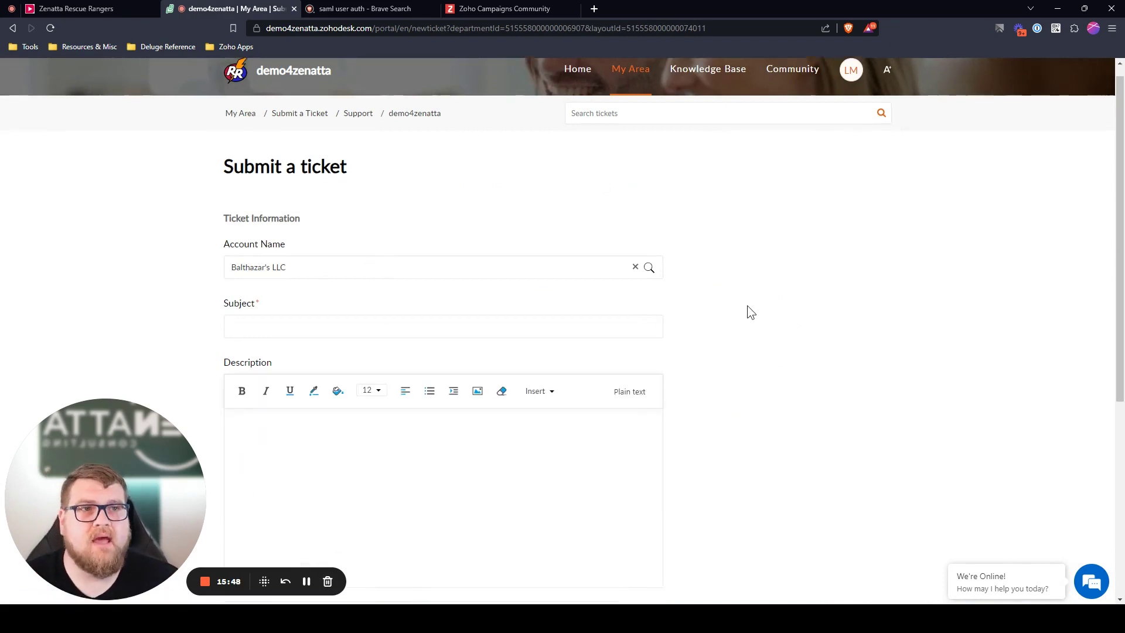
pyautogui.click(305, 229)
pyautogui.write('test')
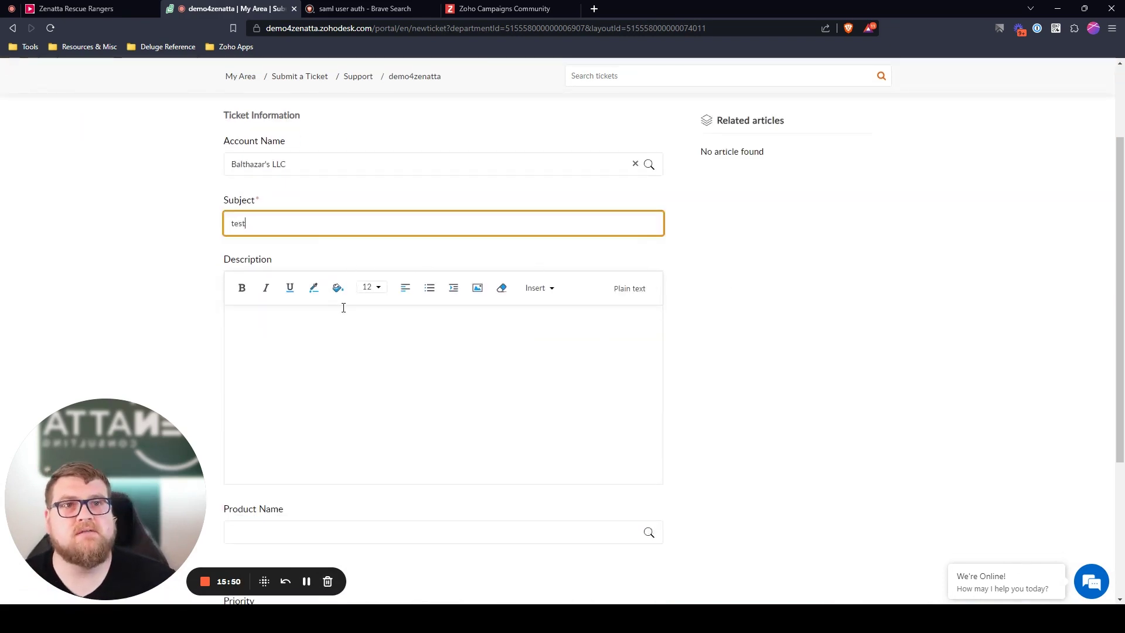
pyautogui.write(' test')
pyautogui.click(339, 358)
pyautogui.write('set asrdge asdfg')
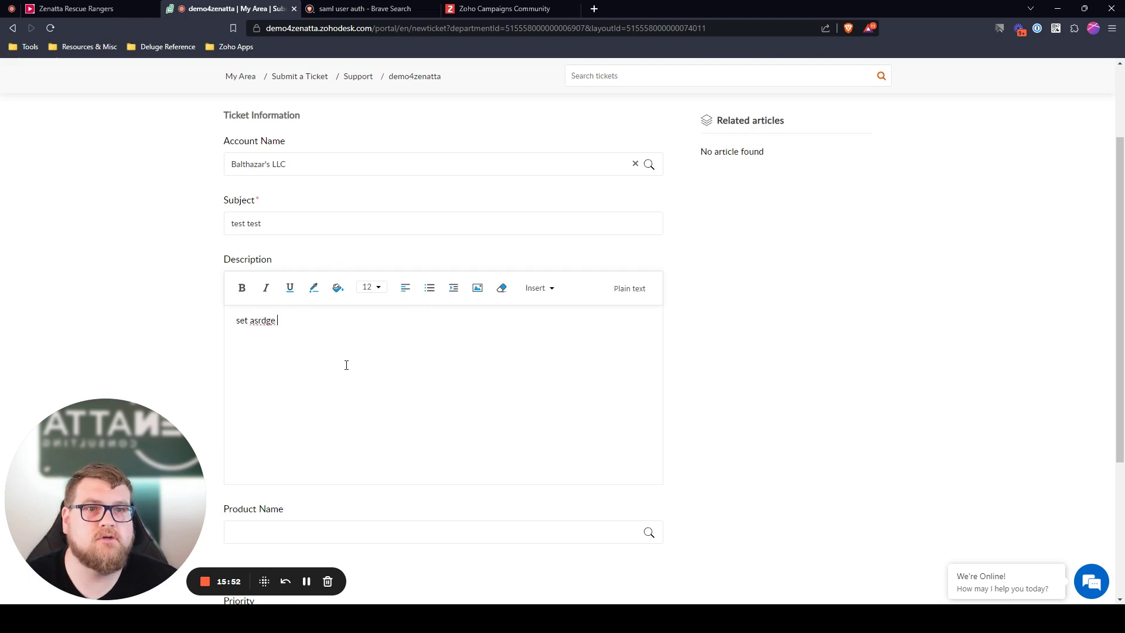
# Step: Set the ticket's priority to High and classification to Question
pyautogui.scroll(-1, 361, 350)
pyautogui.scroll(-3, 294, 332)
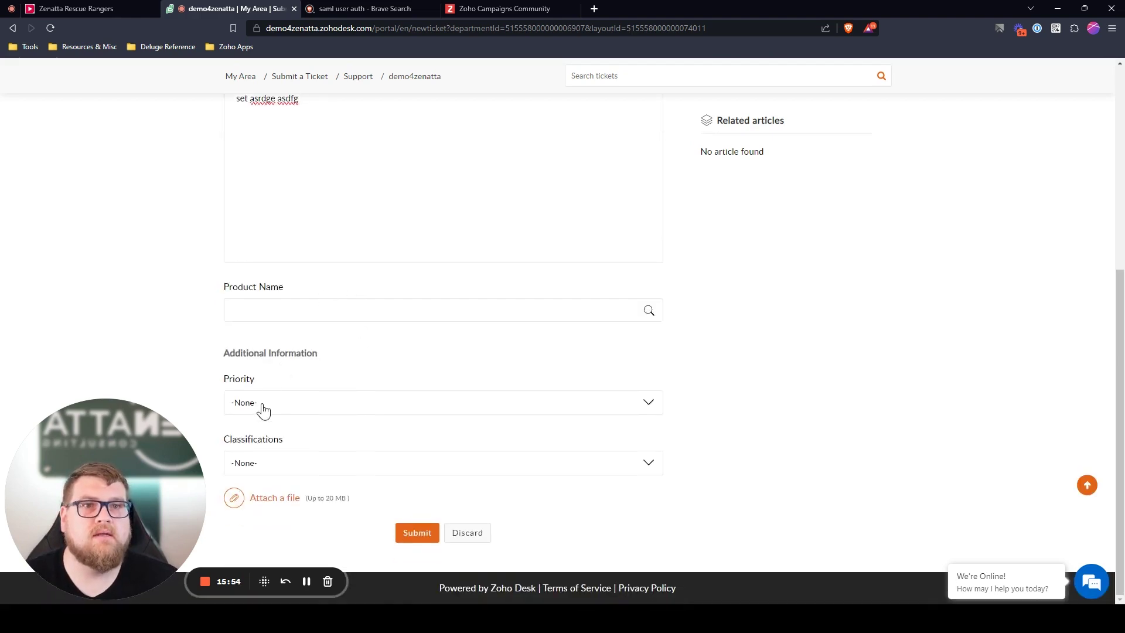
pyautogui.click(263, 409)
pyautogui.click(263, 455)
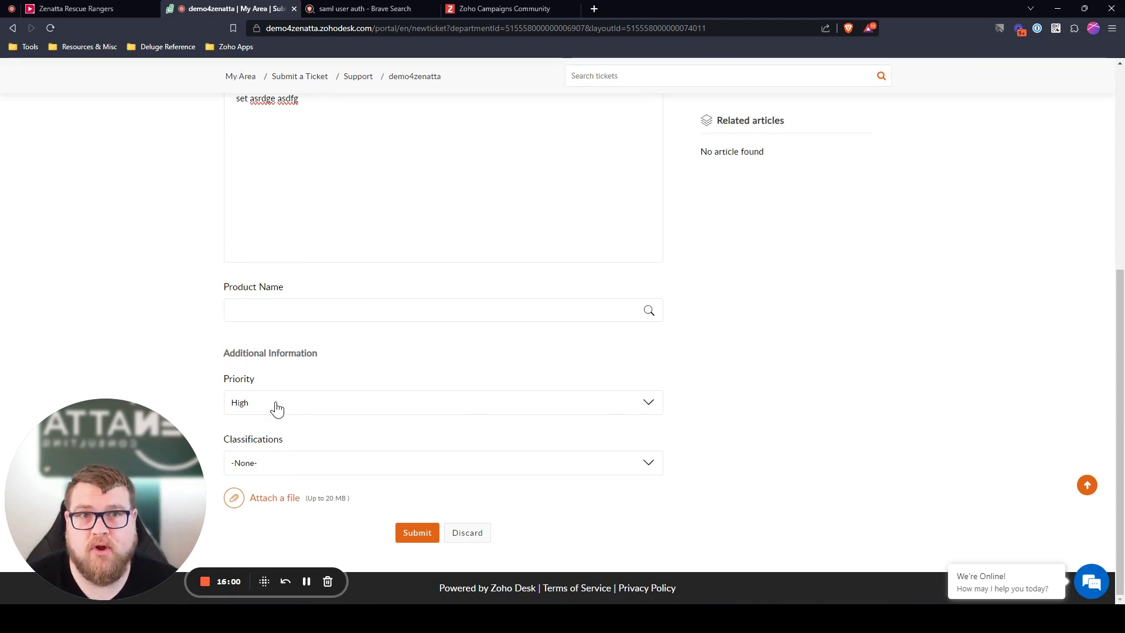
pyautogui.click(273, 467)
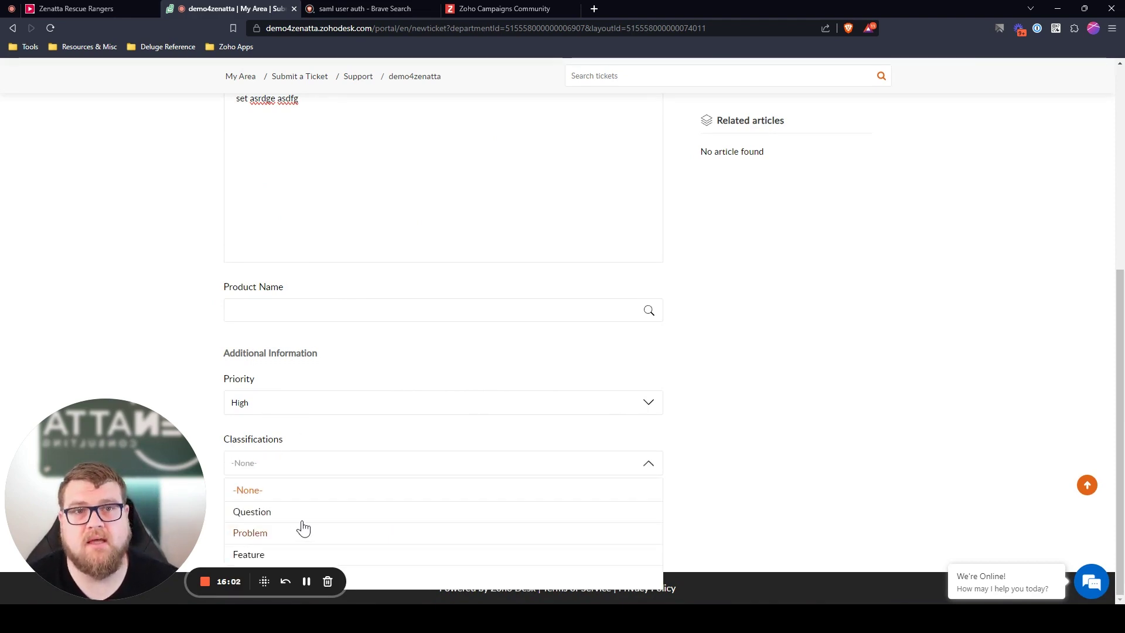
pyautogui.click(267, 513)
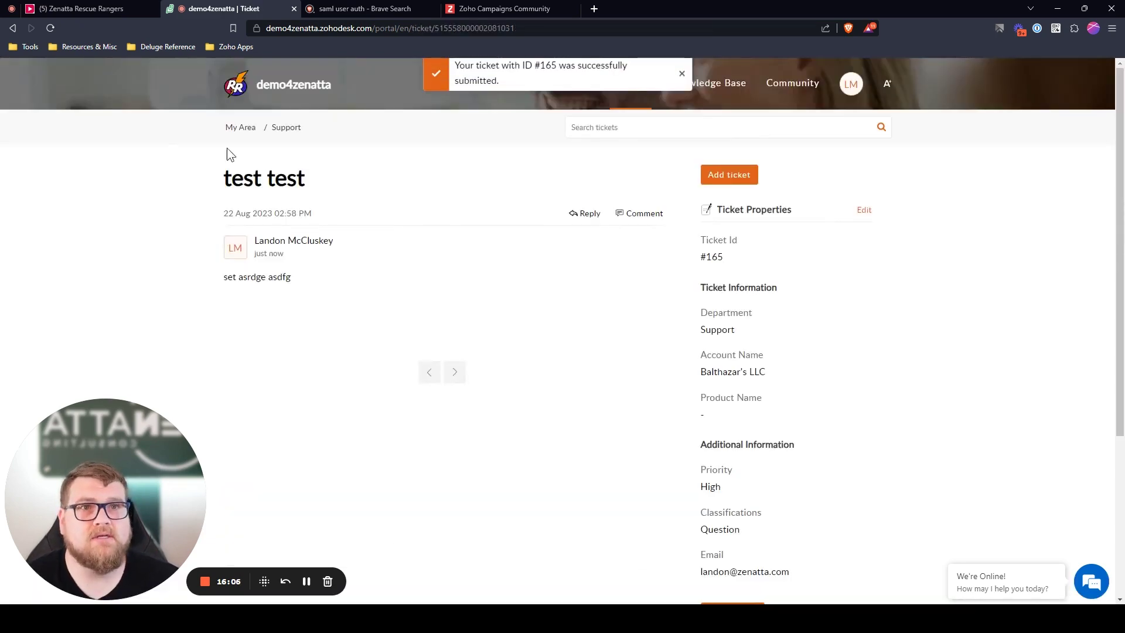
# Step: View the original email of ticket #165's message, close it, and return to the My Area list
pyautogui.moveTo(265, 248)
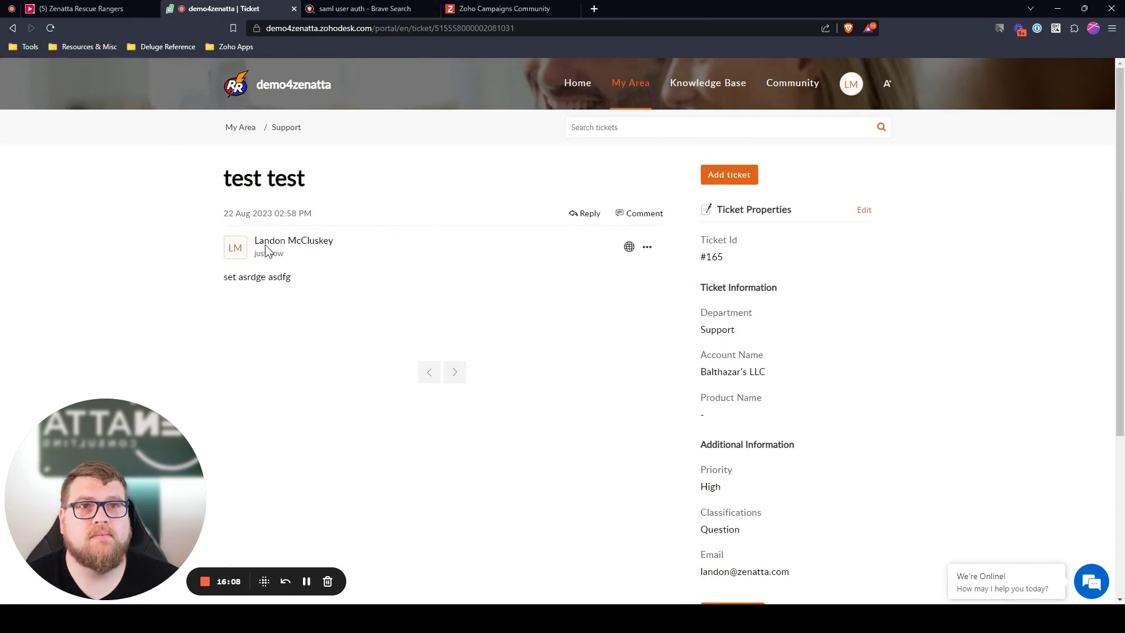
pyautogui.click(648, 248)
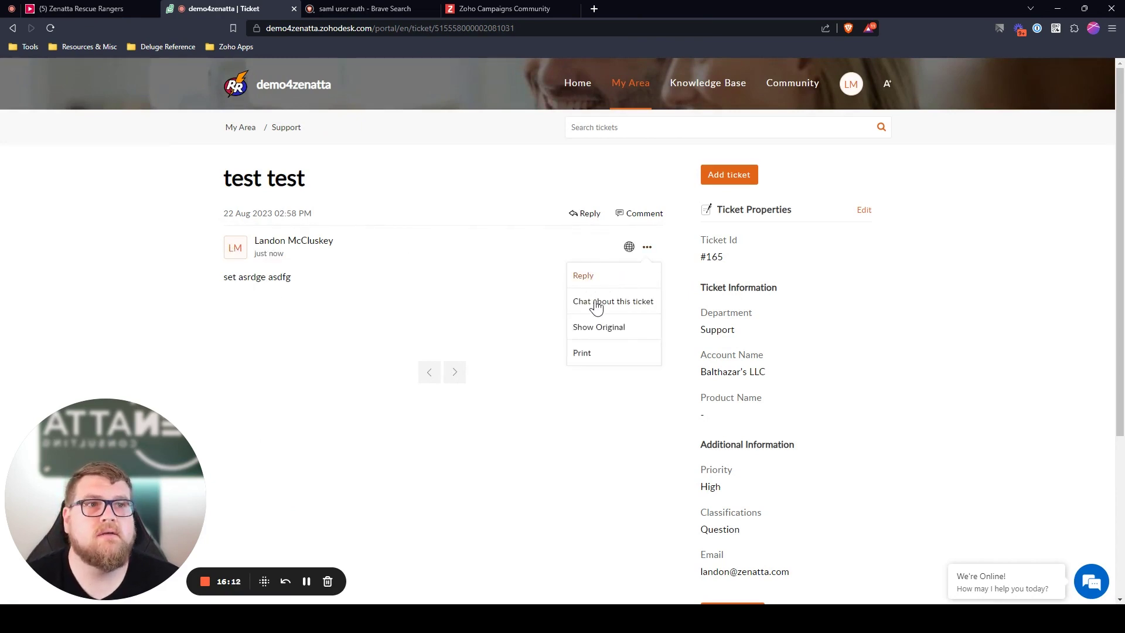
pyautogui.click(594, 329)
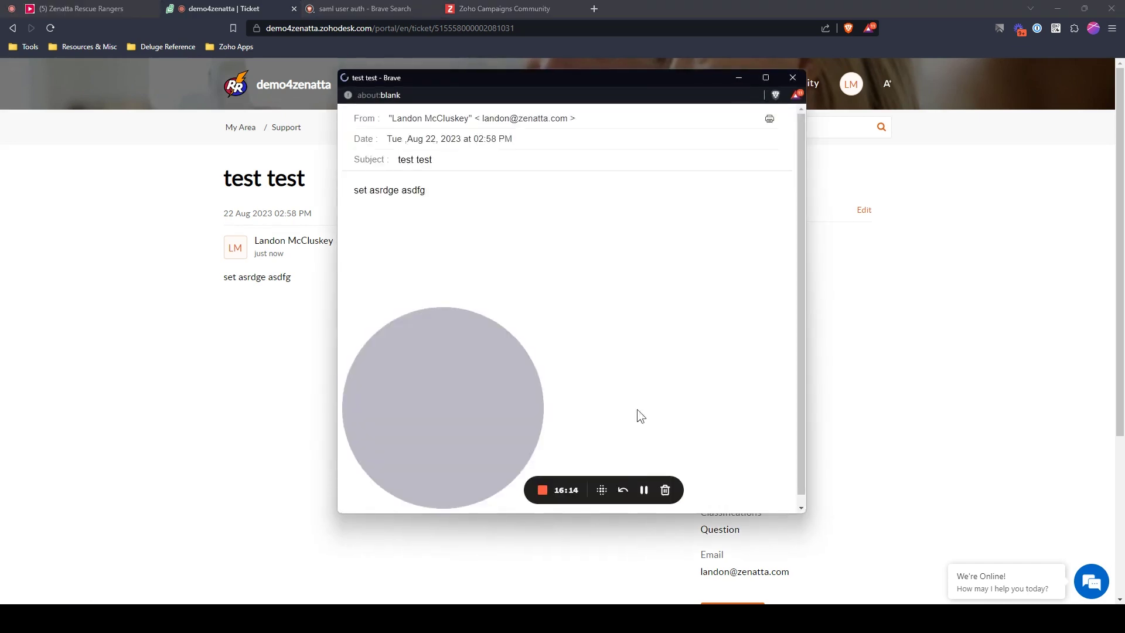
pyautogui.hotkey('ctrl', 'a')
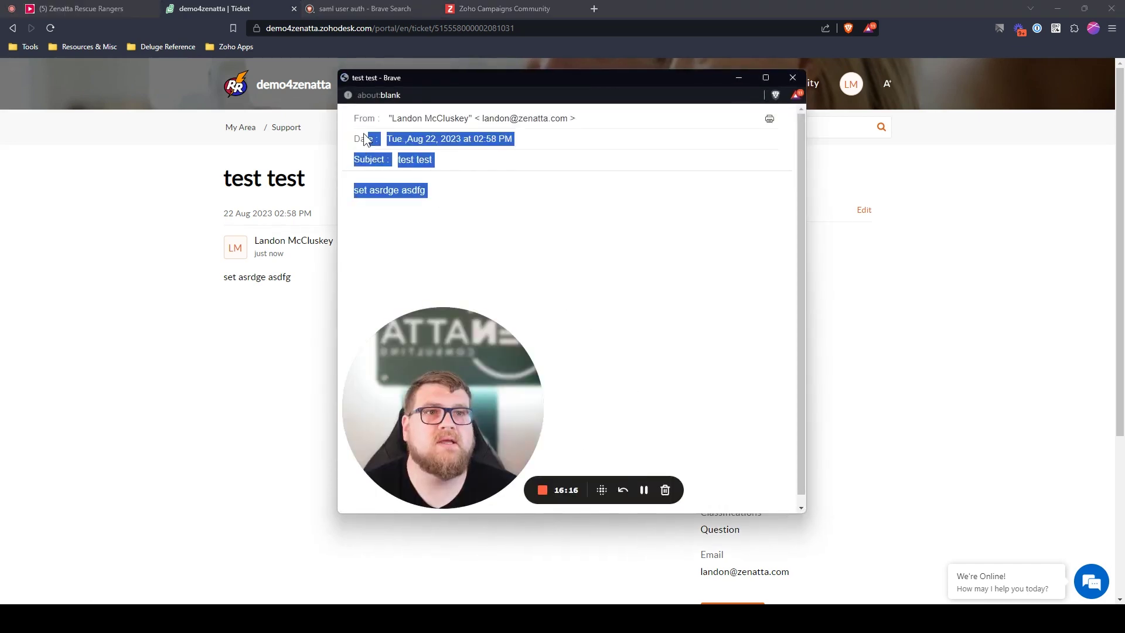
pyautogui.click(792, 78)
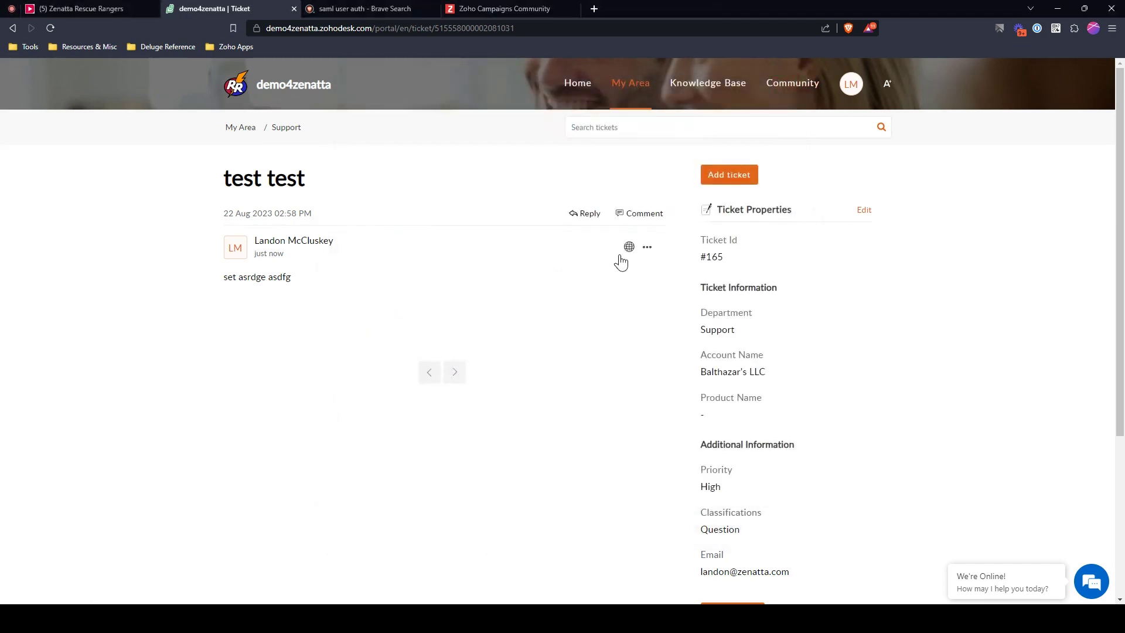
pyautogui.click(648, 249)
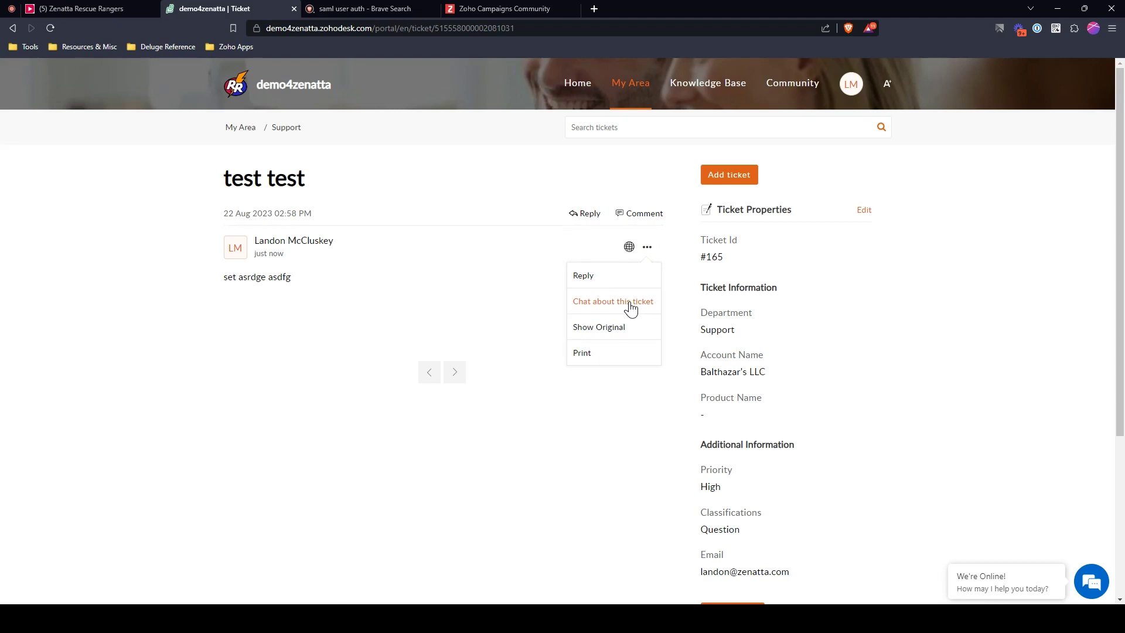
pyautogui.click(304, 342)
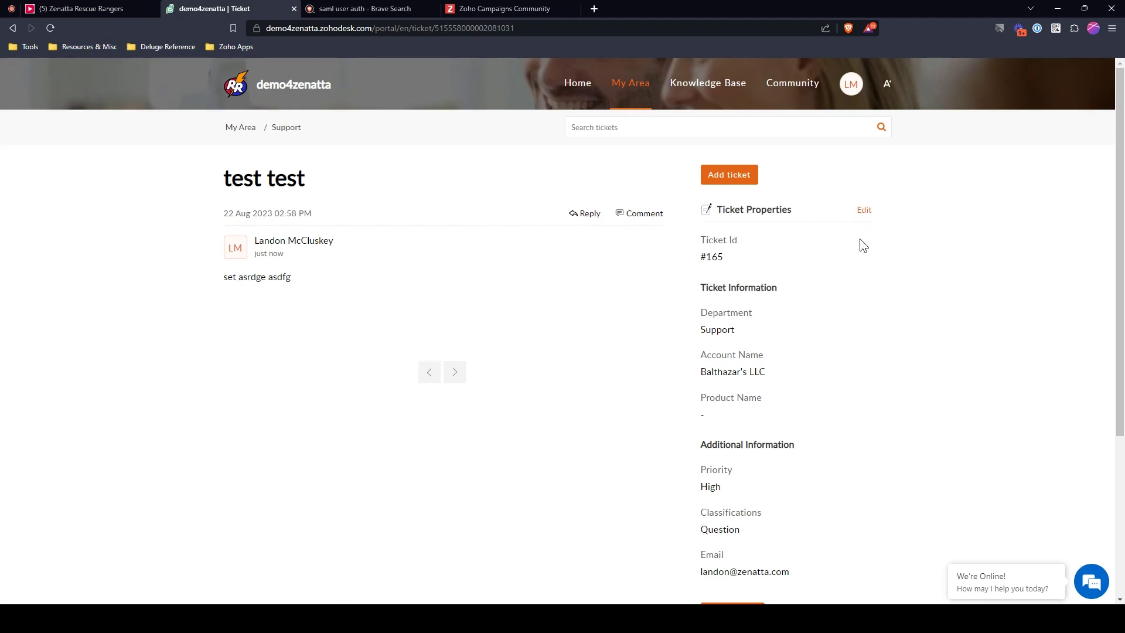
pyautogui.click(628, 85)
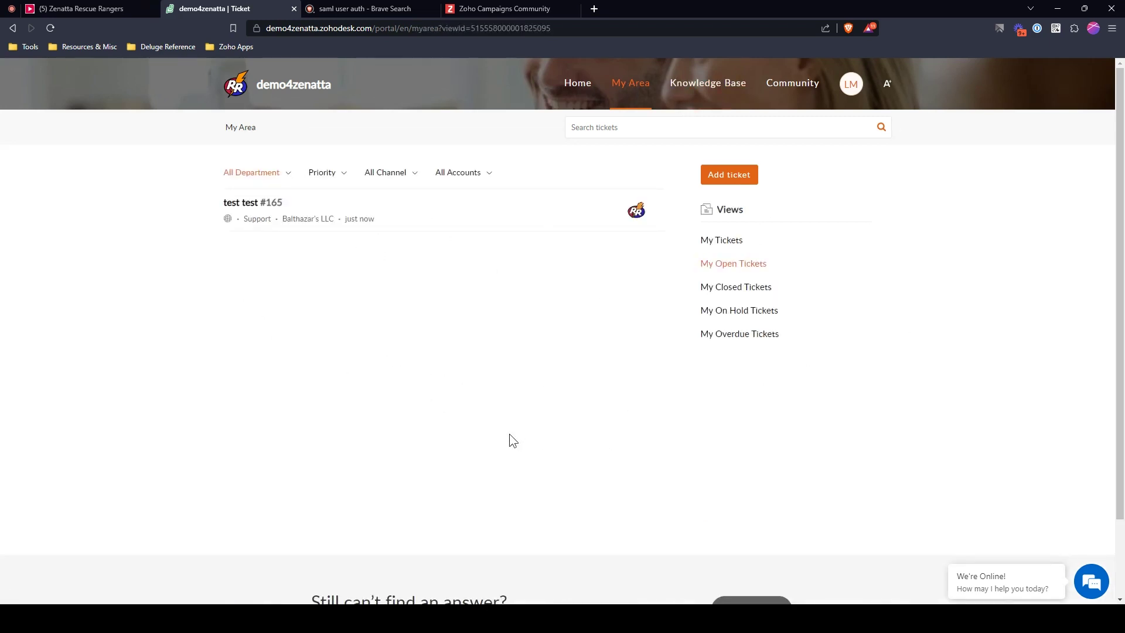
# Step: Visit the portal's Knowledge Base and Community, filtering posts by Discussion, Announcement and Question
pyautogui.click(713, 86)
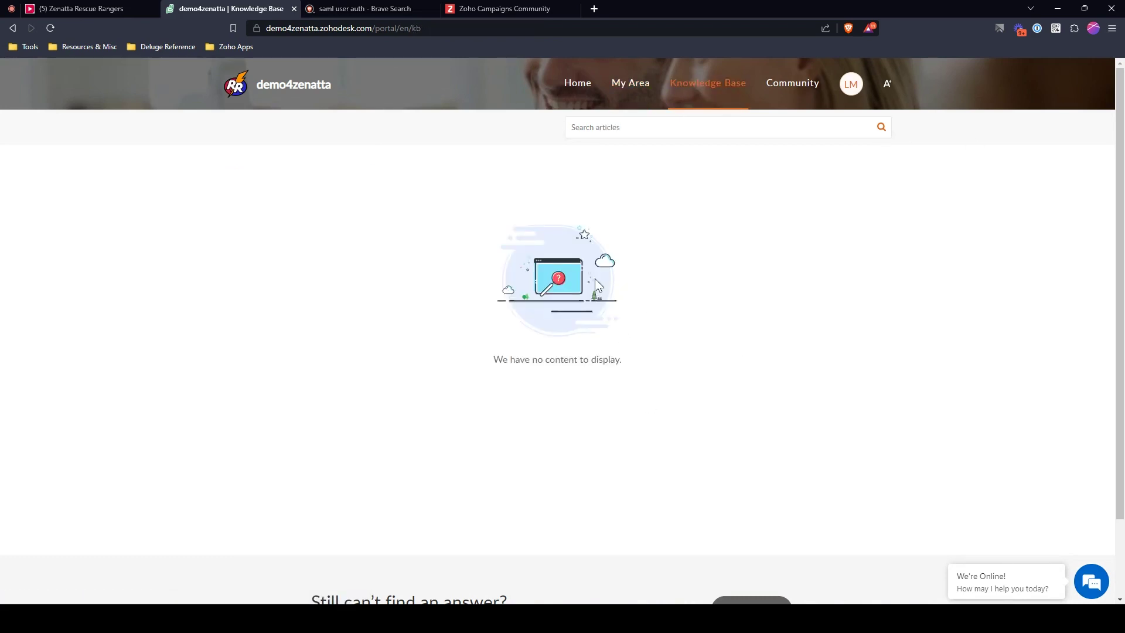
pyautogui.click(795, 88)
pyautogui.moveTo(285, 231); pyautogui.dragTo(572, 252)
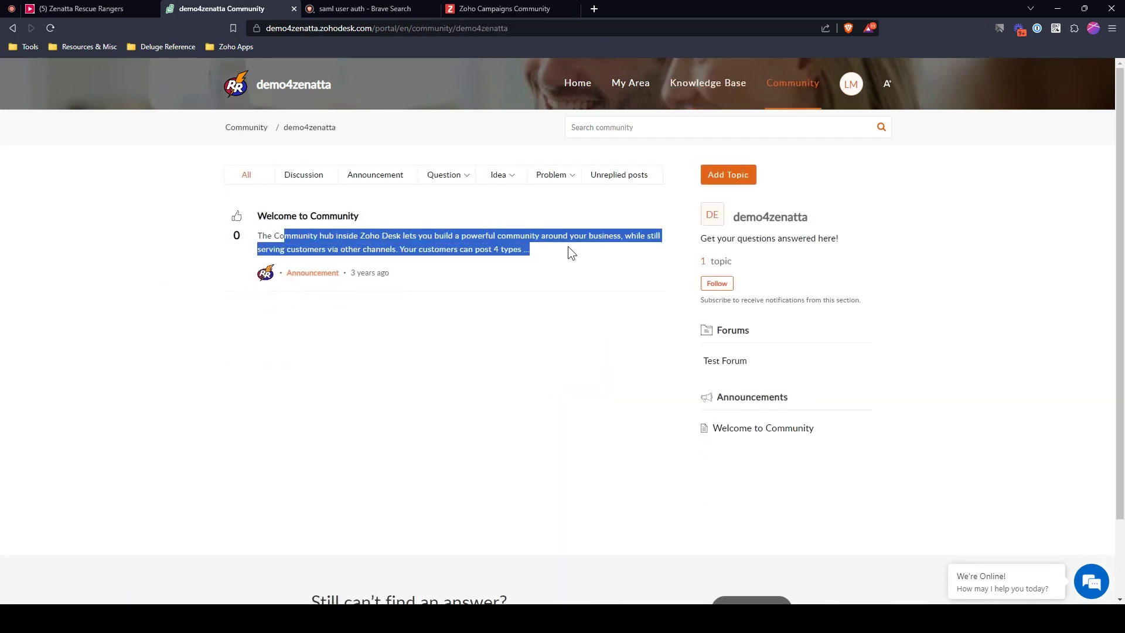
pyautogui.click(309, 179)
pyautogui.click(391, 179)
pyautogui.click(440, 179)
pyautogui.moveTo(563, 182)
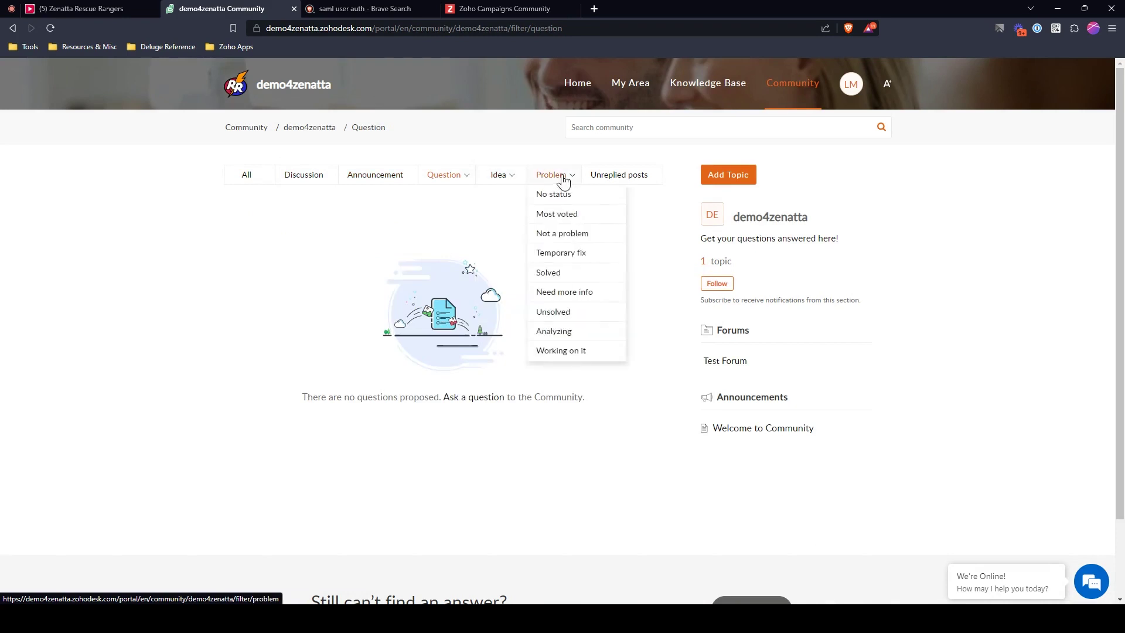
pyautogui.click(484, 8)
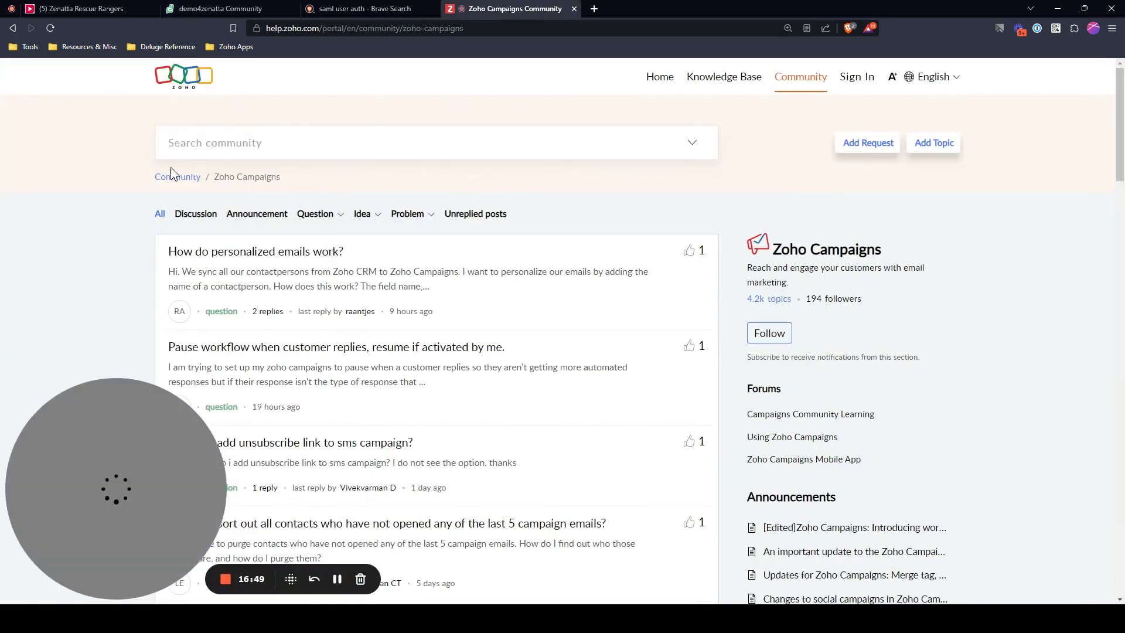
# Step: Scroll through the Zoho Campaigns community forum's recent member questions, with their reply counts and votes
pyautogui.scroll(-3, 88, 189)
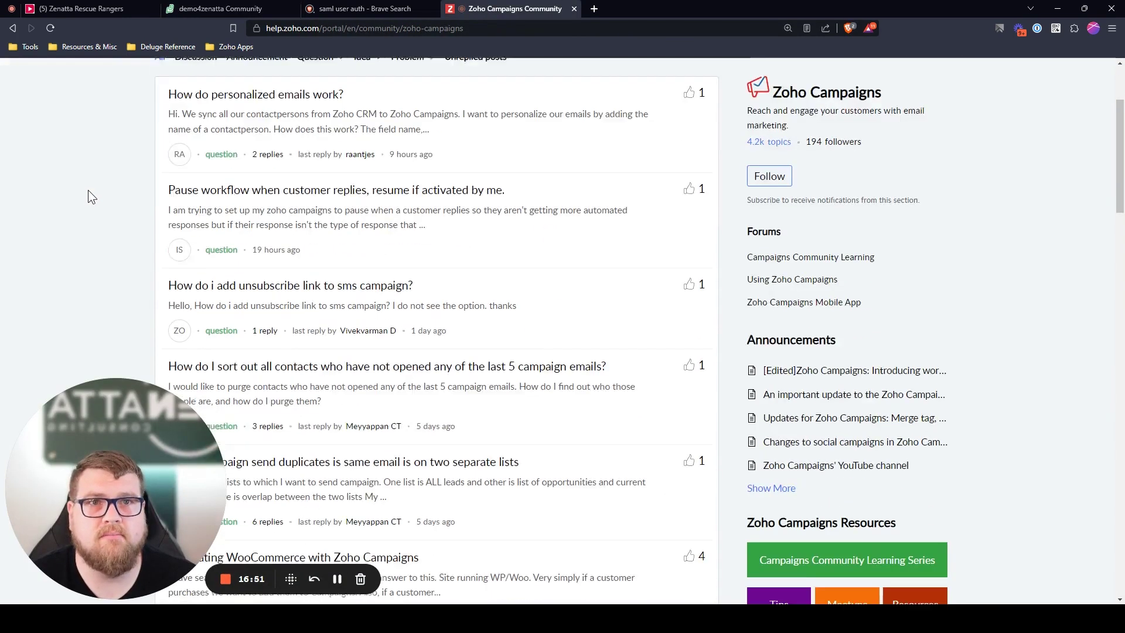